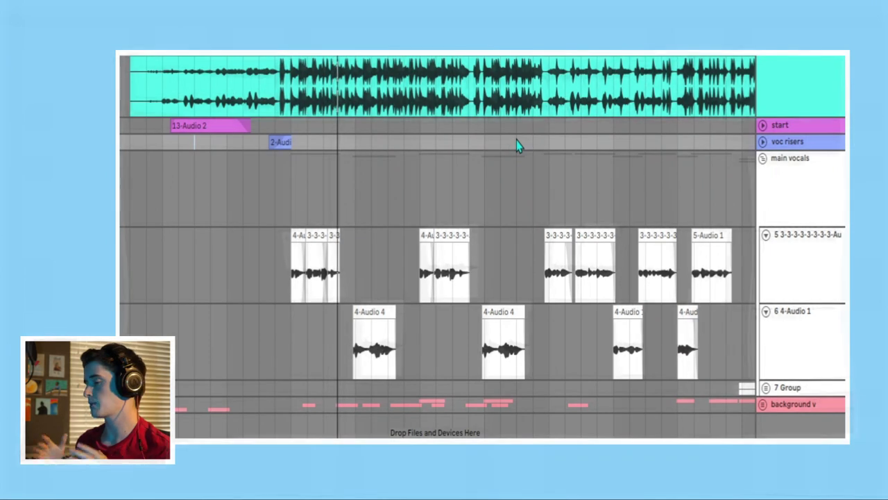
Unfold the background v group and its 12 7-Audio 1 track, and examine the background and main vocal clips
click(764, 405)
scroll(601, 369, down, 4)
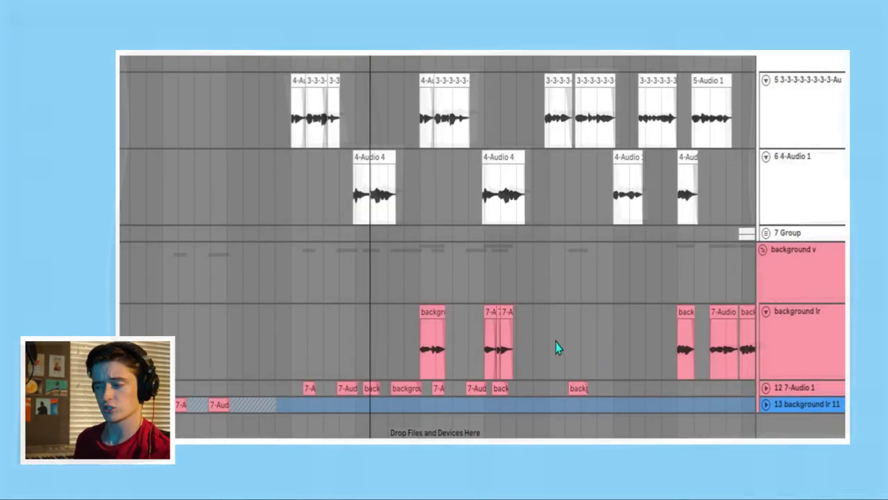
click(766, 387)
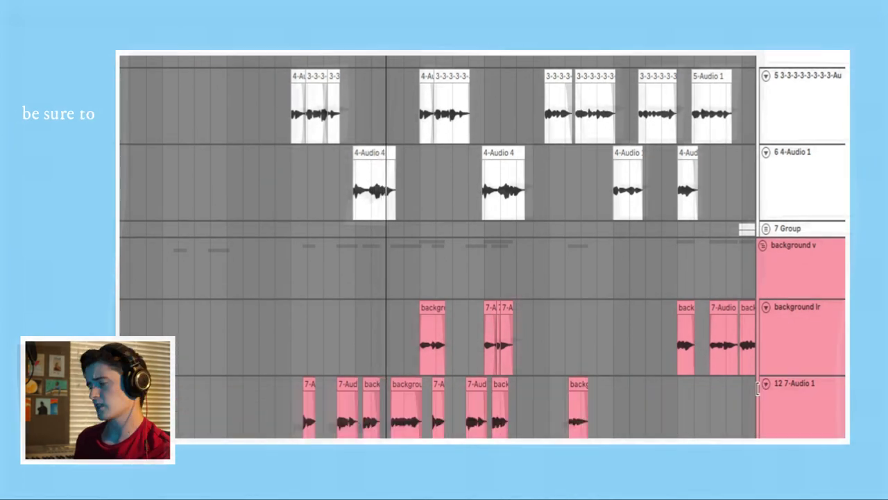
scroll(430, 345, down, 2)
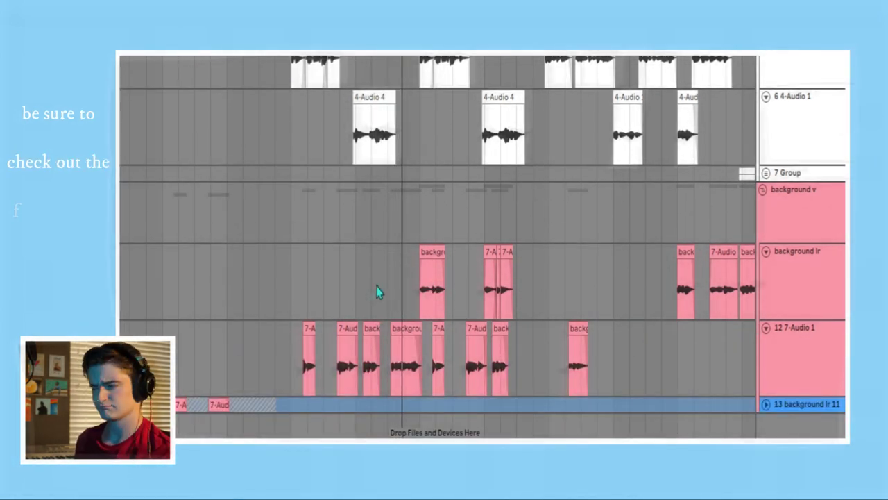
scroll(279, 231, up, 7)
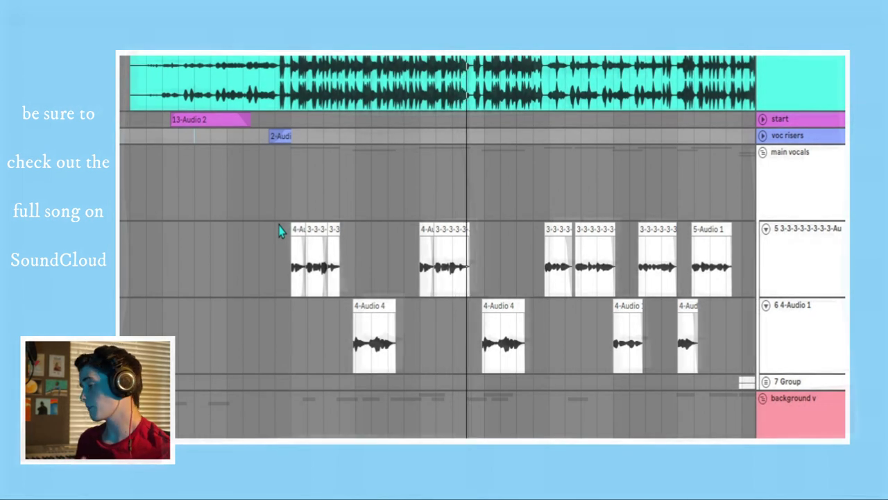
scroll(414, 256, down, 7)
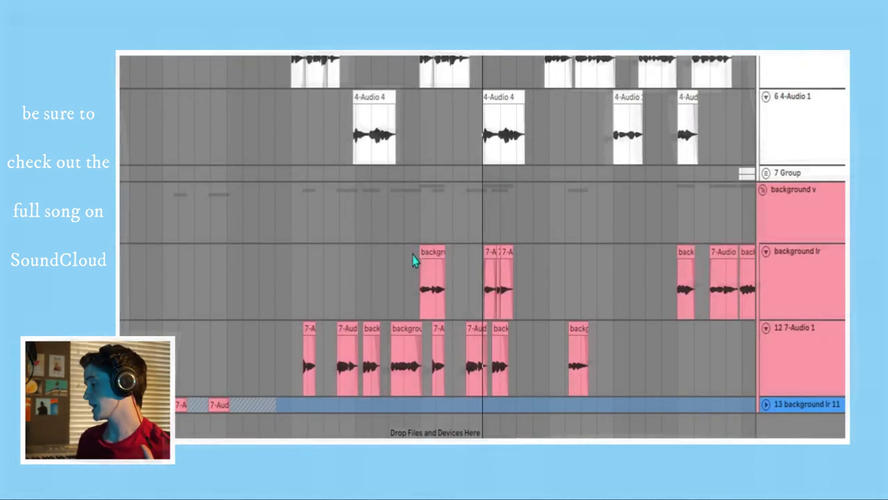
scroll(413, 258, up, 8)
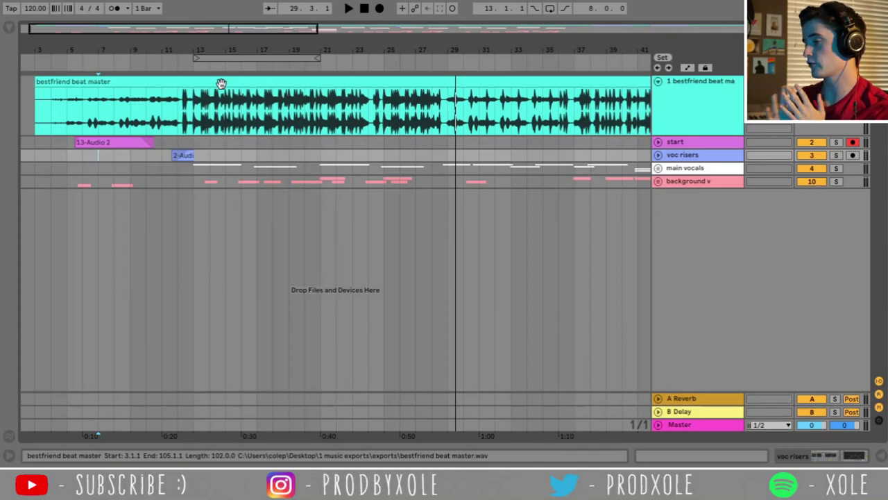
Select the bestfriend beat master clip, place the insert marker at its start in bar 3, and show its full length
click(220, 83)
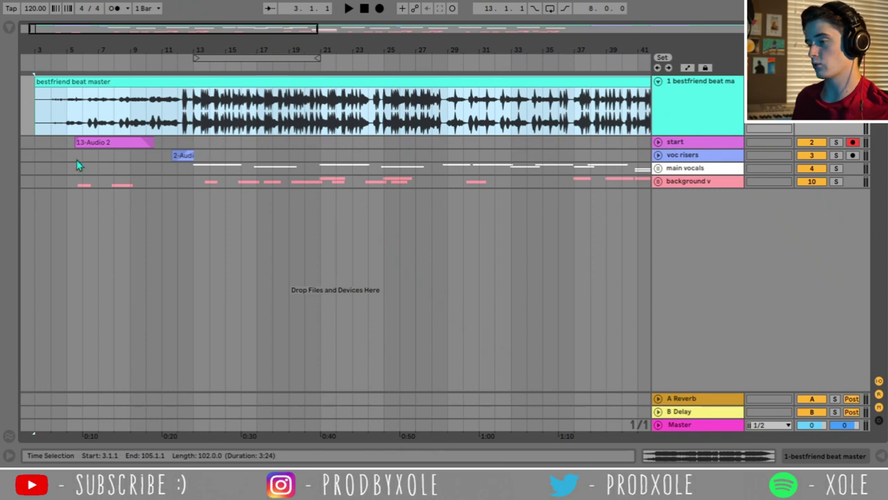
click(37, 144)
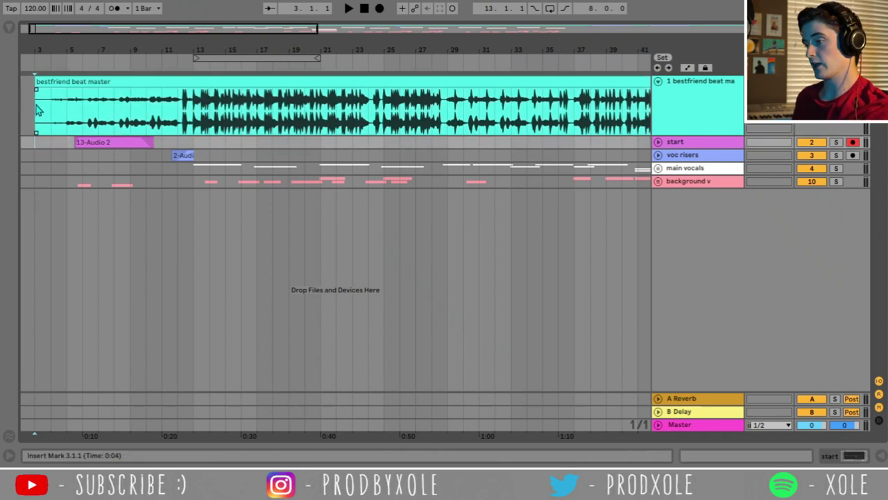
click(36, 117)
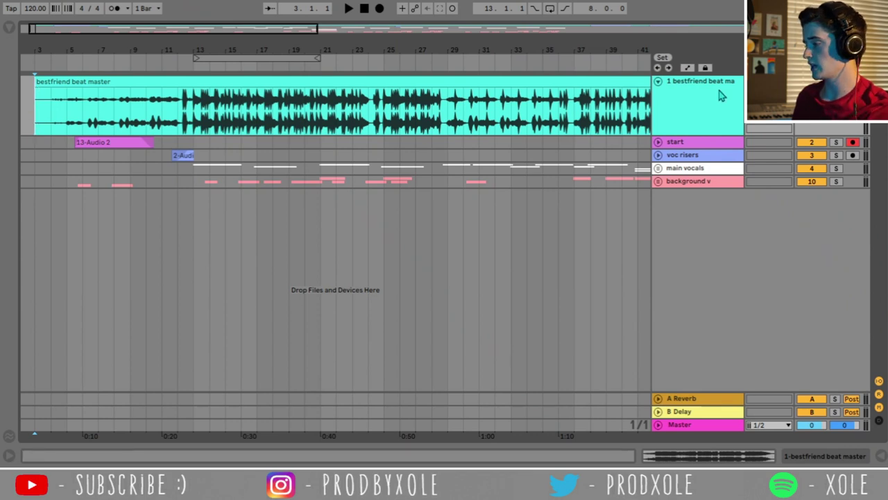
drag(329, 50, 136, 50)
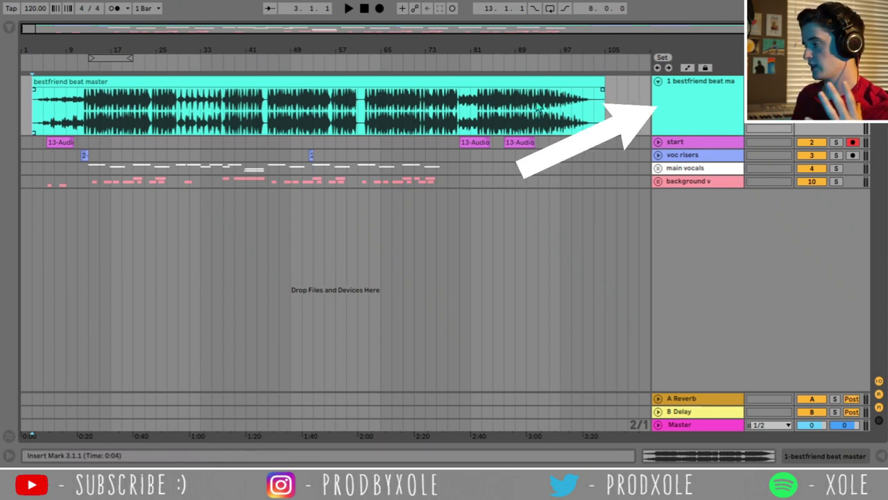
Highlight the beat clip from bar 7 to its end and place the insert marker at bar 9
mouse_move(55, 107)
mouse_down()
mouse_move(611, 107)
mouse_move(603, 108)
mouse_up()
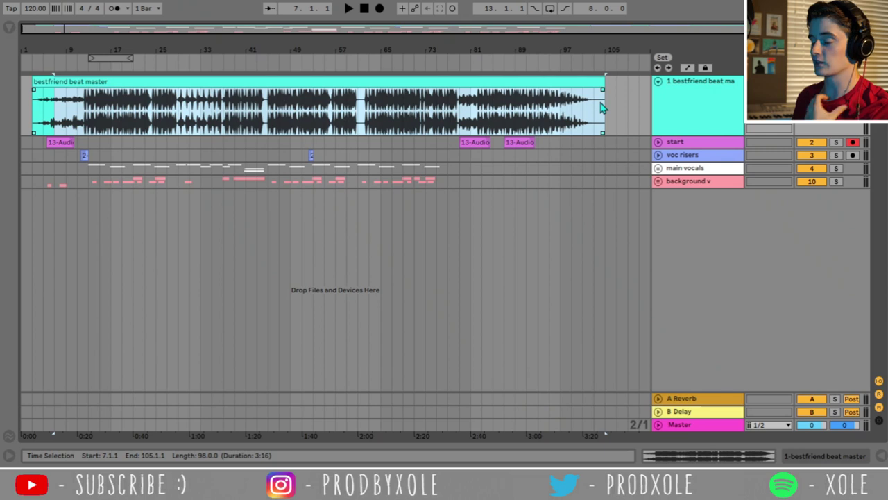
click(56, 114)
drag(66, 112, 81, 113)
click(68, 111)
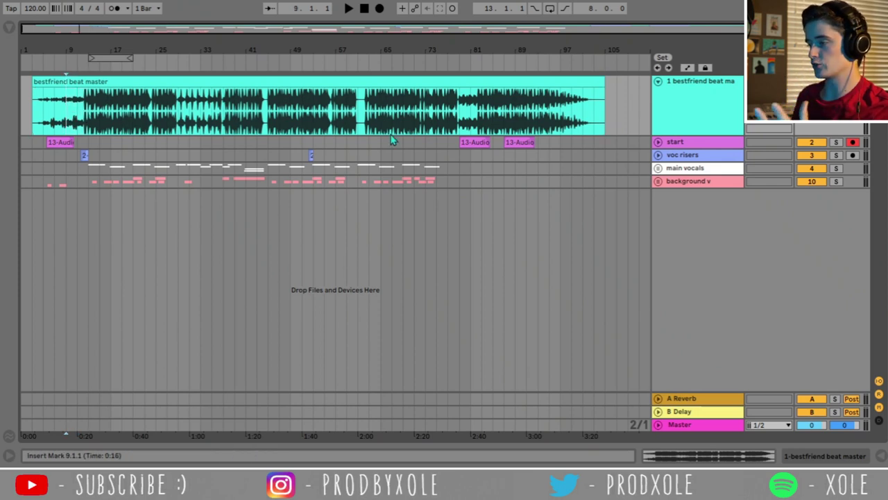
Select the start, voc risers and background v tracks in turn, followed by the bestfriend beat master clip
click(674, 147)
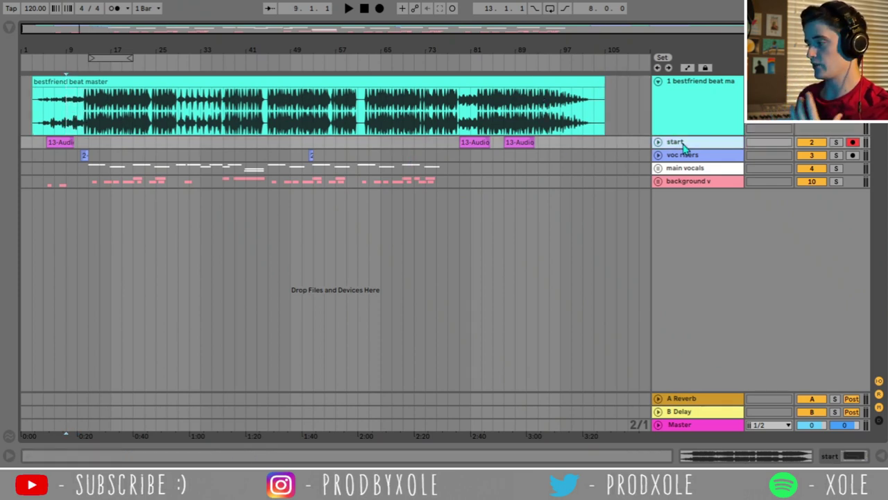
click(683, 157)
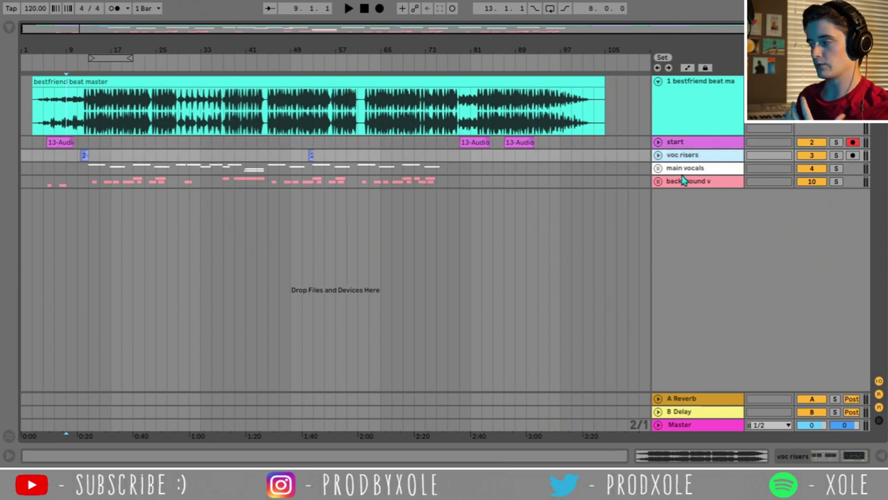
click(680, 183)
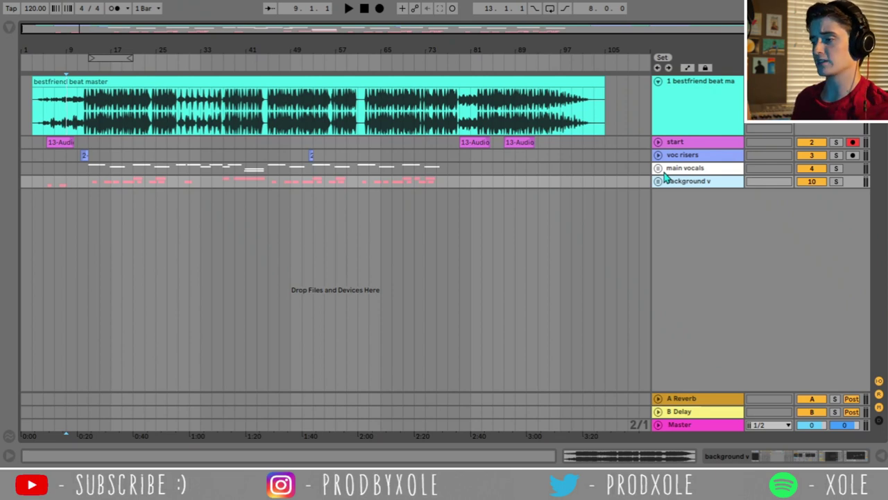
click(264, 80)
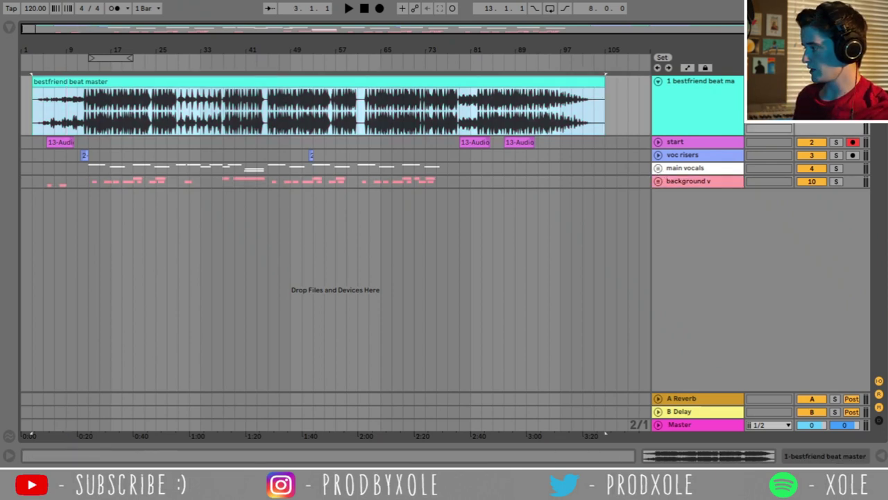
Play the song from bar 13 for a few bars with the timeline zoomed in, and stop playback
click(93, 116)
key(space)
drag(93, 50, 172, 48)
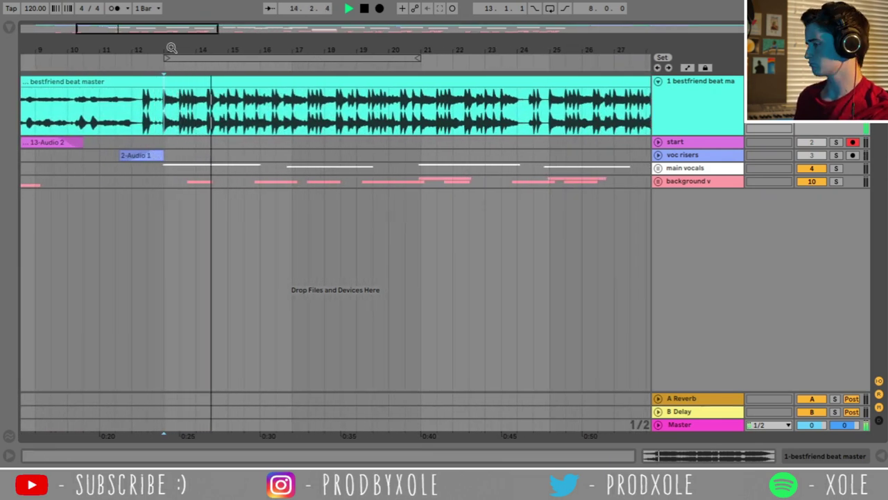
drag(247, 50, 258, 46)
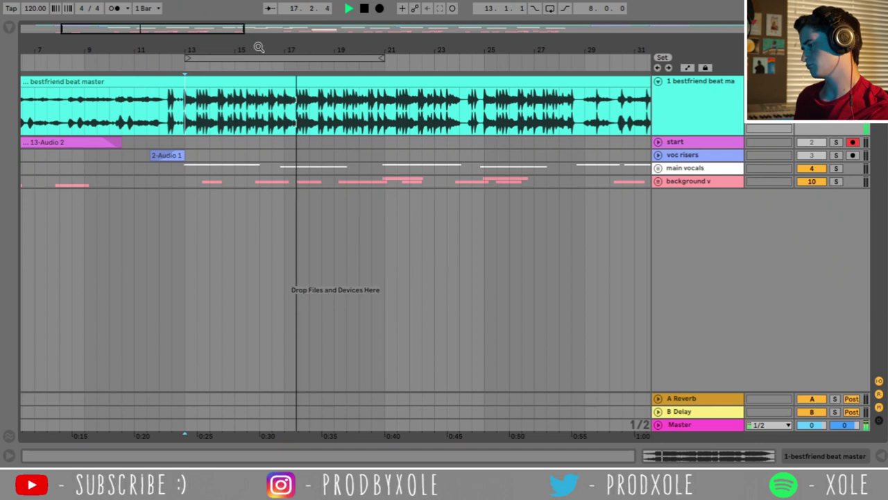
key(space)
Unfold the main vocals group to reveal its two audio tracks and show the group's effect chain
click(658, 142)
click(658, 142)
double_click(656, 169)
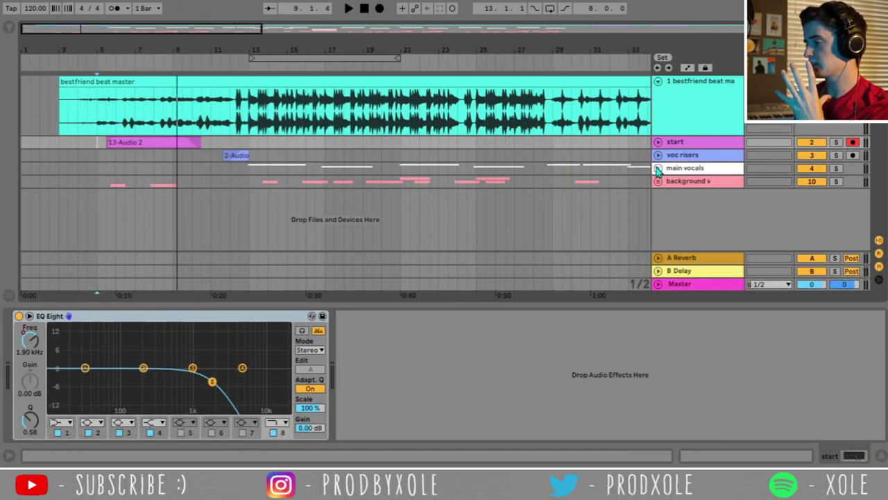
click(658, 169)
scroll(479, 202, down, 4)
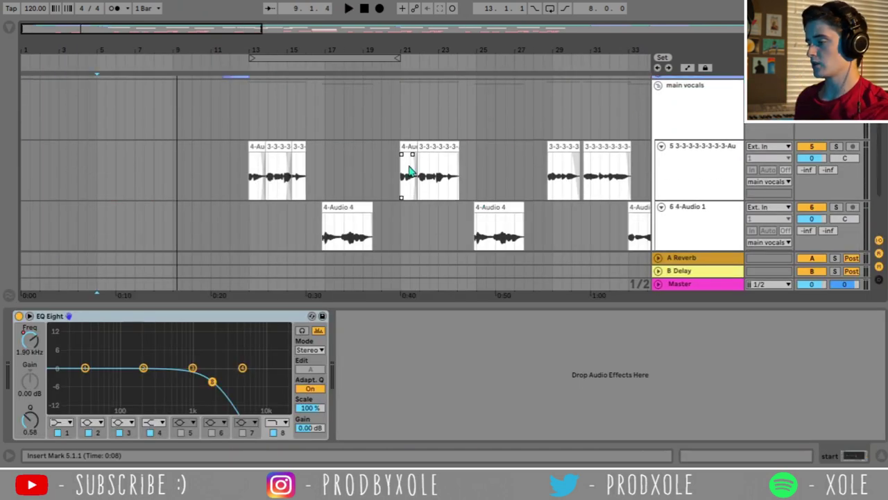
click(684, 123)
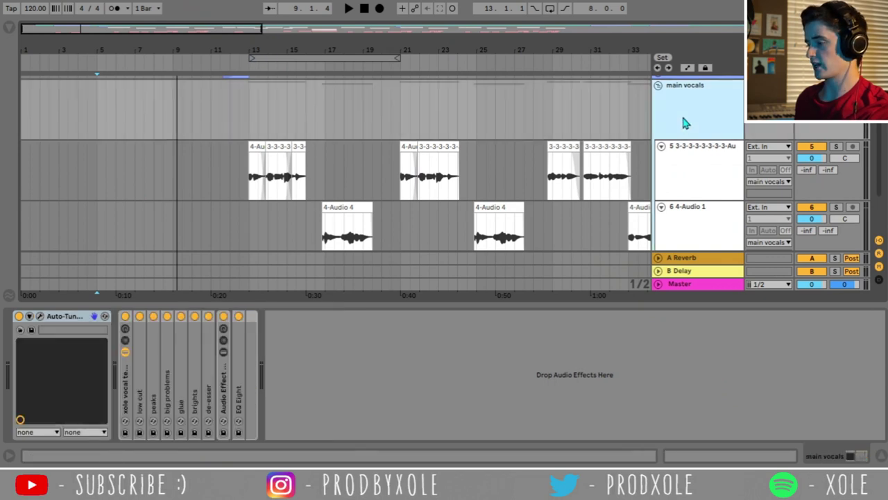
Turn off the xole vocal template rack and Auto-Tune EFX on the main vocals group
click(62, 328)
click(125, 378)
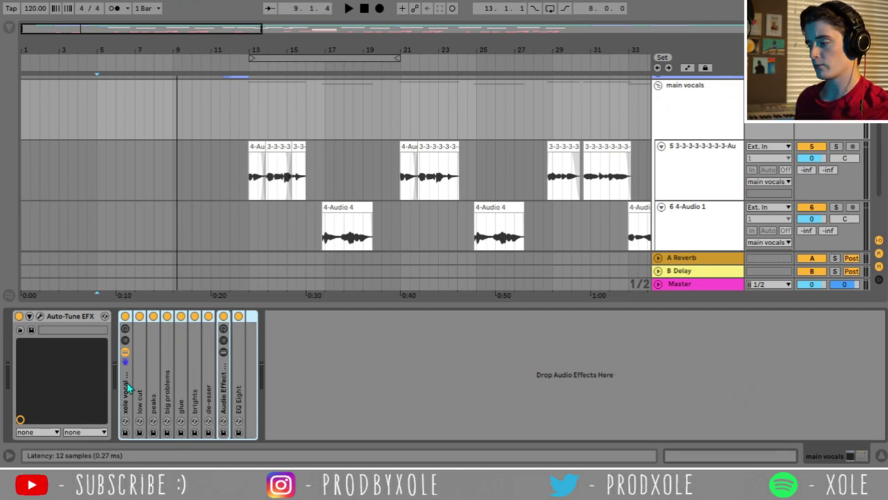
click(126, 316)
click(19, 316)
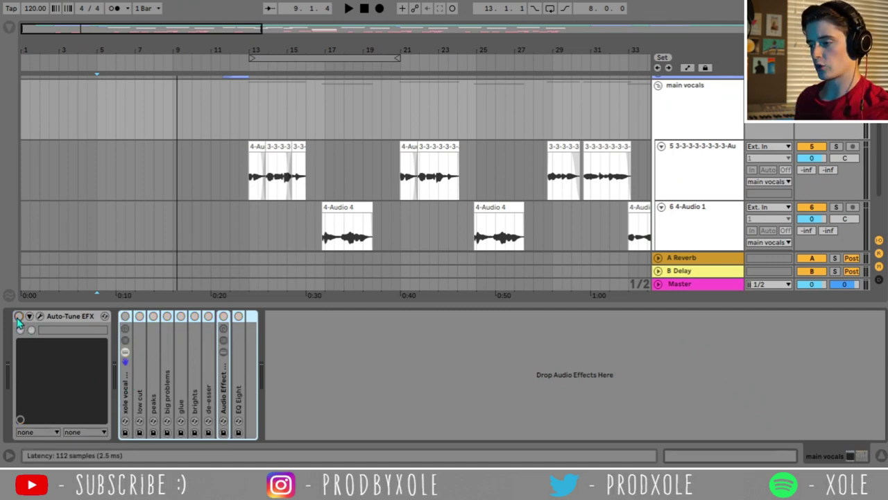
Play the main vocals without their effects from bar 10 through the first phrase, with the device chain hidden
click(275, 132)
key(plus)
key(plus)
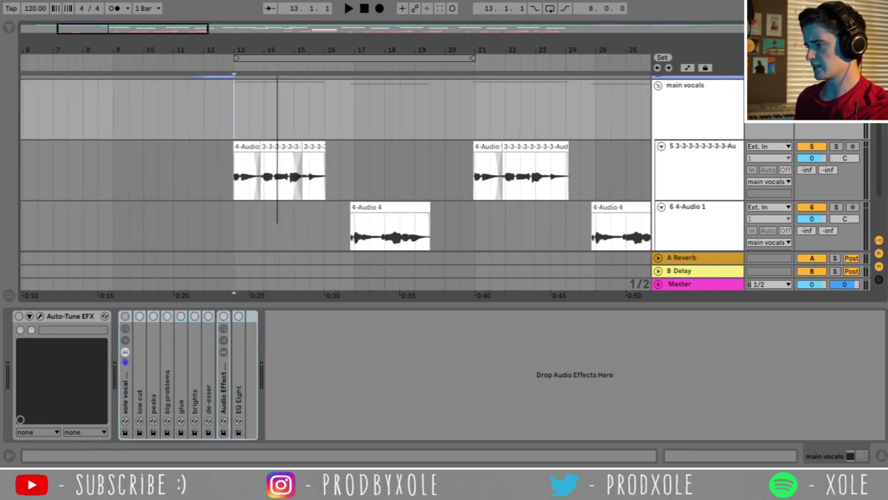
scroll(608, 134, up, 3)
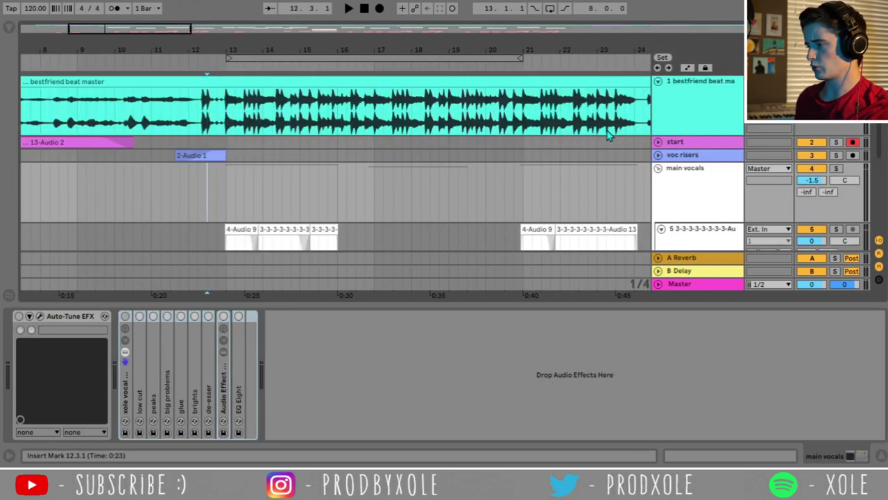
scroll(334, 158, down, 3)
key(space)
scroll(337, 143, up, 3)
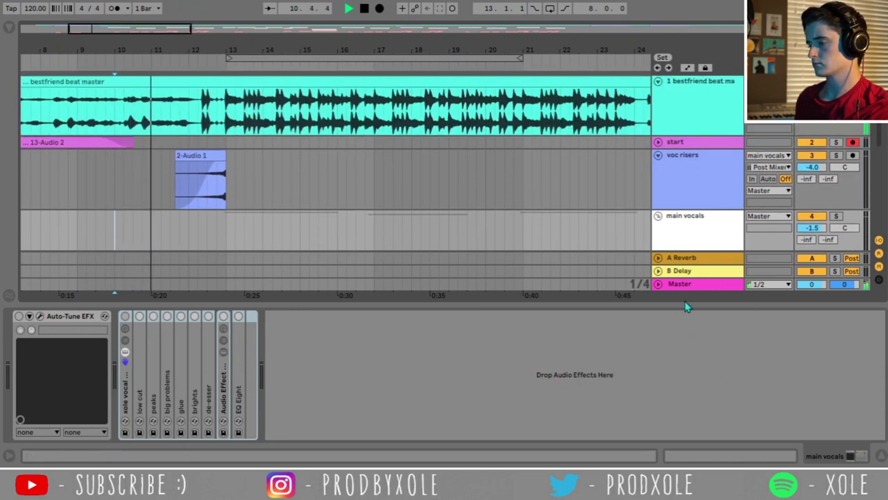
drag(688, 306, 645, 372)
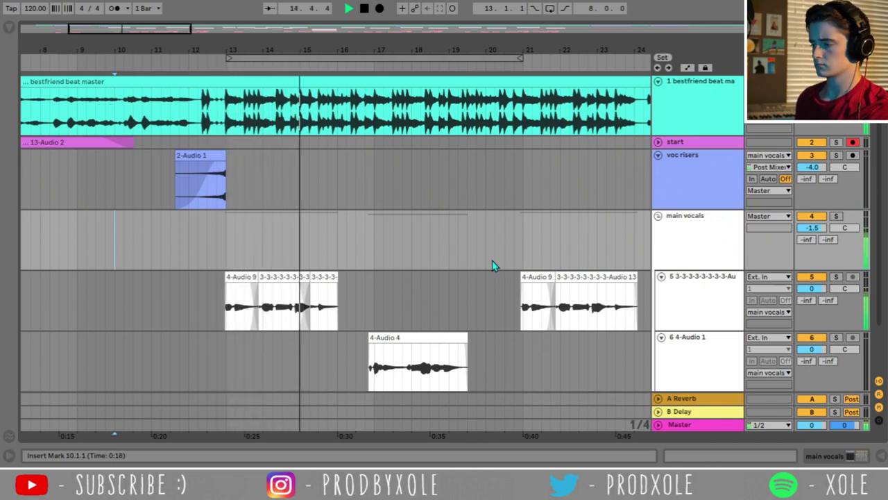
key(space)
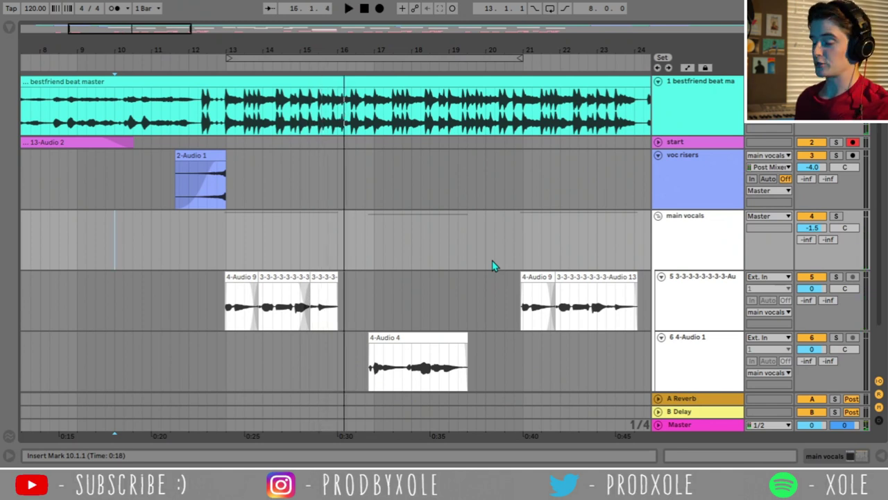
Turn the main vocals effects back on and play the processed vocals from bar 12 for comparison
click(347, 306)
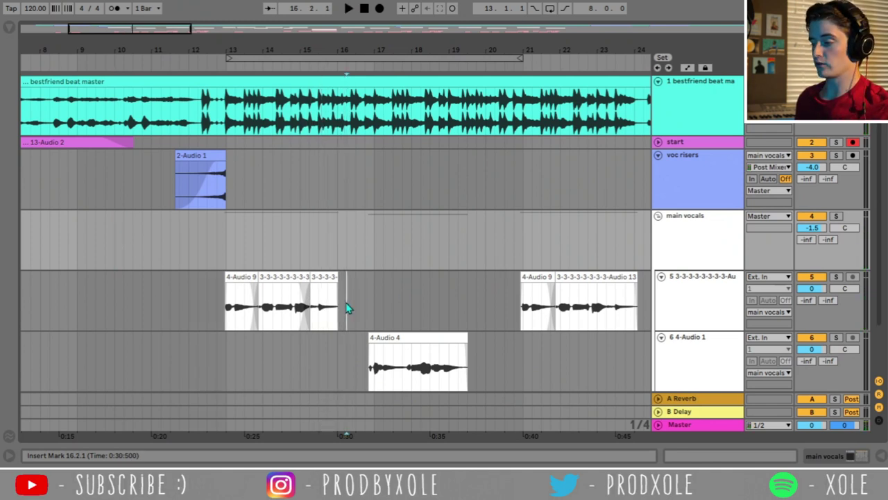
drag(346, 306, 218, 308)
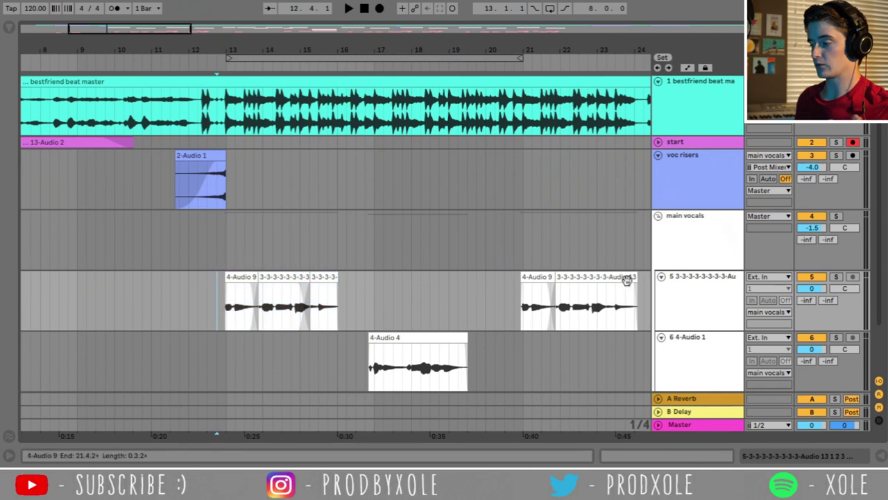
double_click(697, 256)
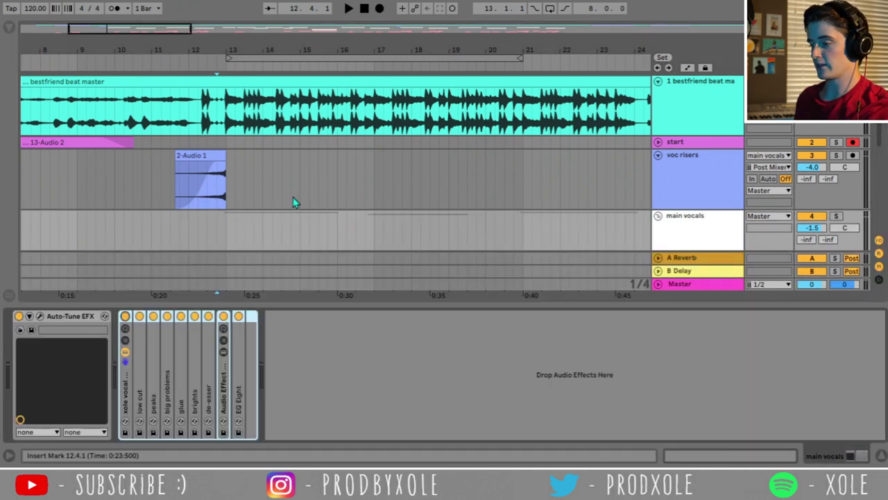
key(Right)
click(187, 145)
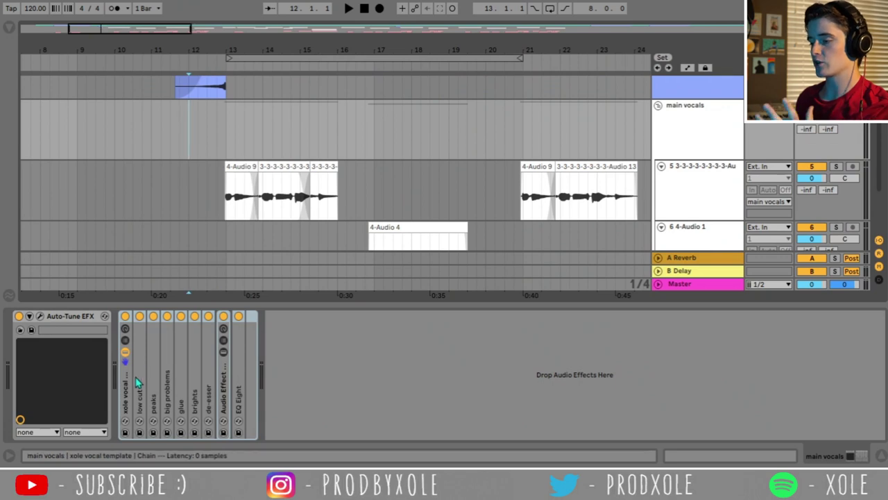
key(space)
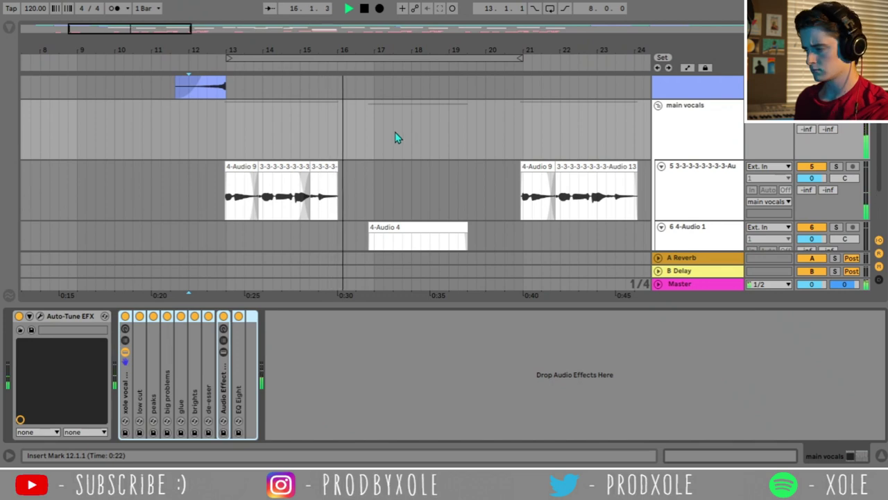
scroll(377, 132, down, 3)
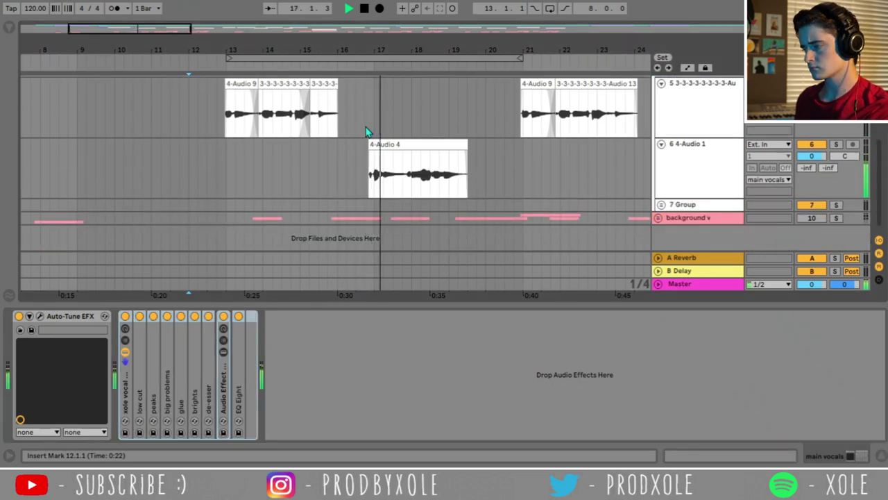
scroll(366, 131, up, 2)
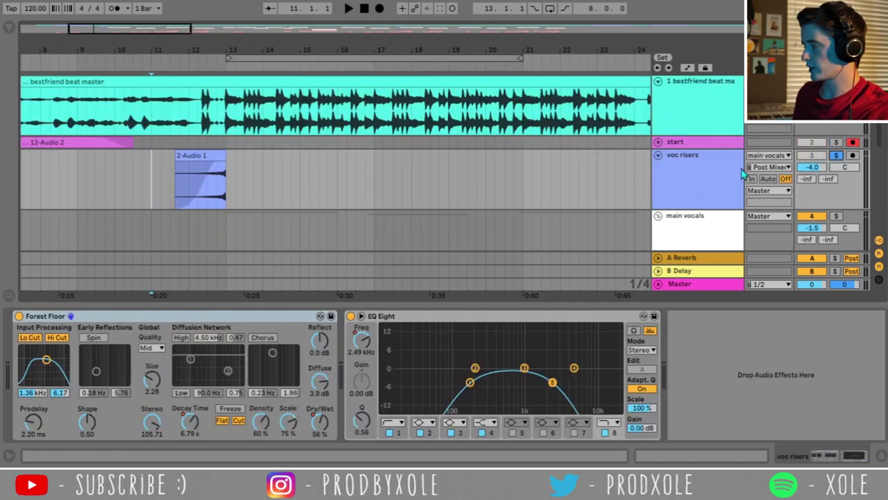
Play the voc risers together with the main vocals, both soloed, through the transition into bar 13 and set the insert marker at 13.1.1
key(space)
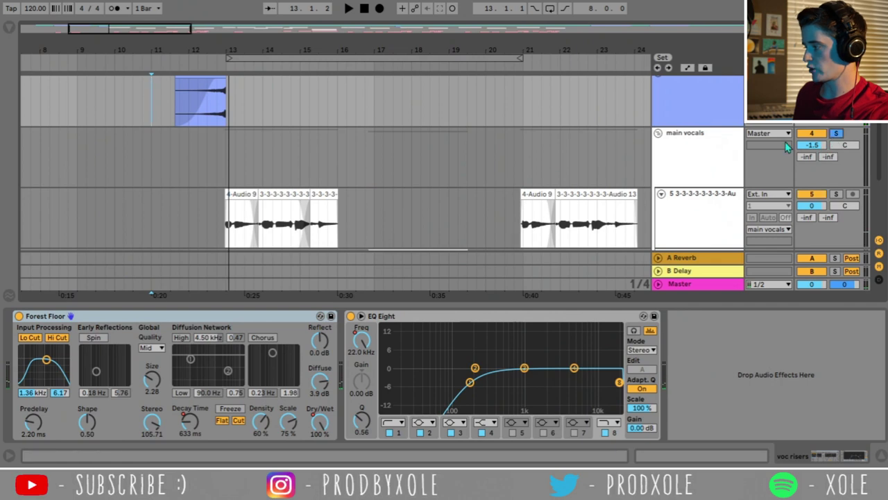
key(space)
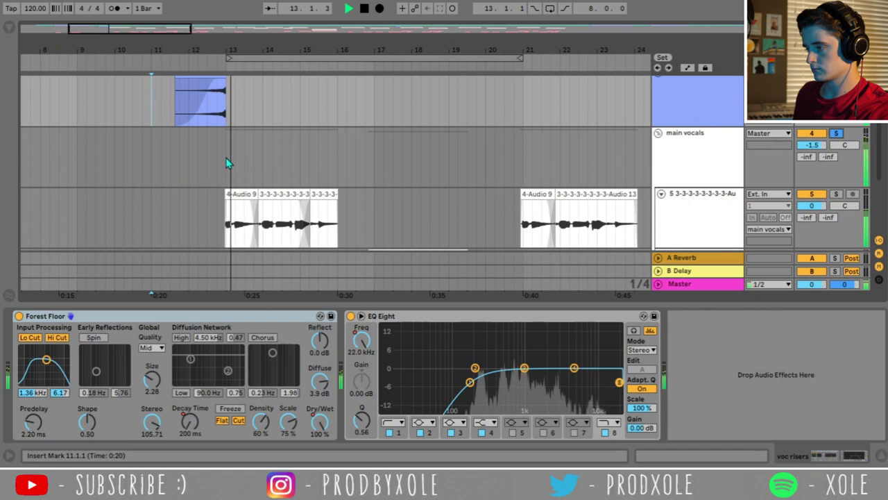
click(226, 163)
key(space)
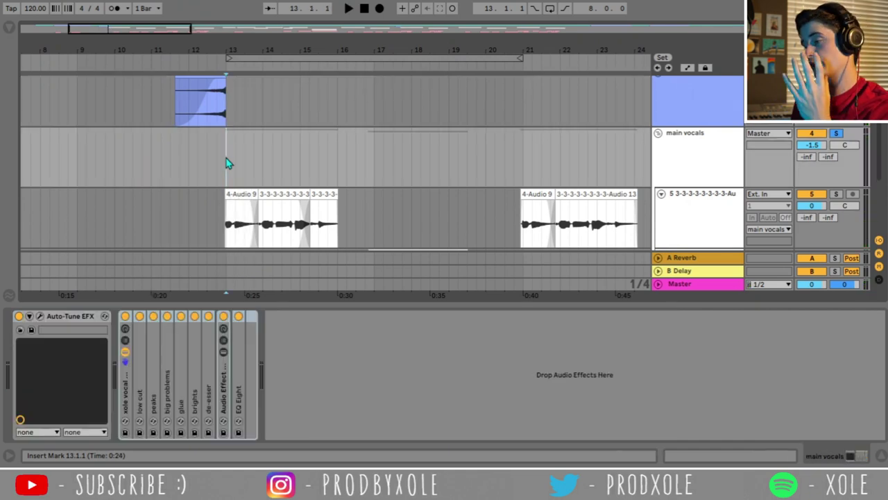
scroll(227, 163, up, 3)
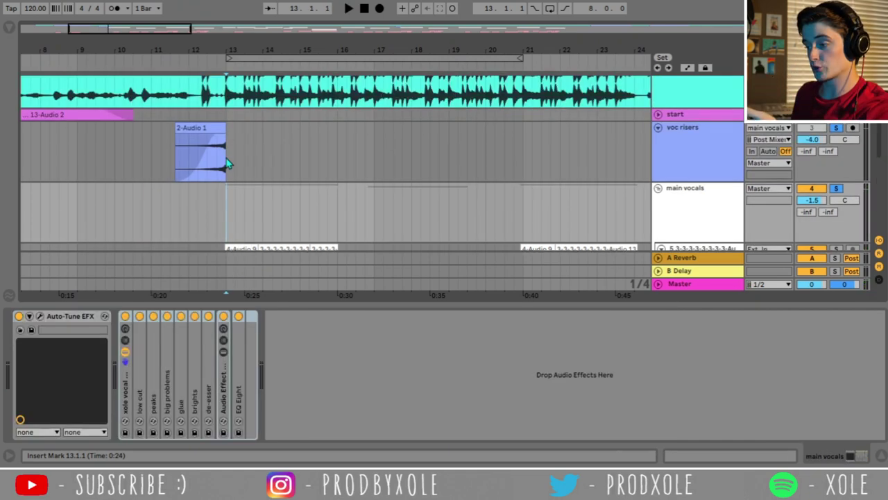
click(226, 162)
Move the start, voc risers and background v tracks above the bestfriend beat master track and collapse voc risers
scroll(226, 163, down, 6)
click(215, 125)
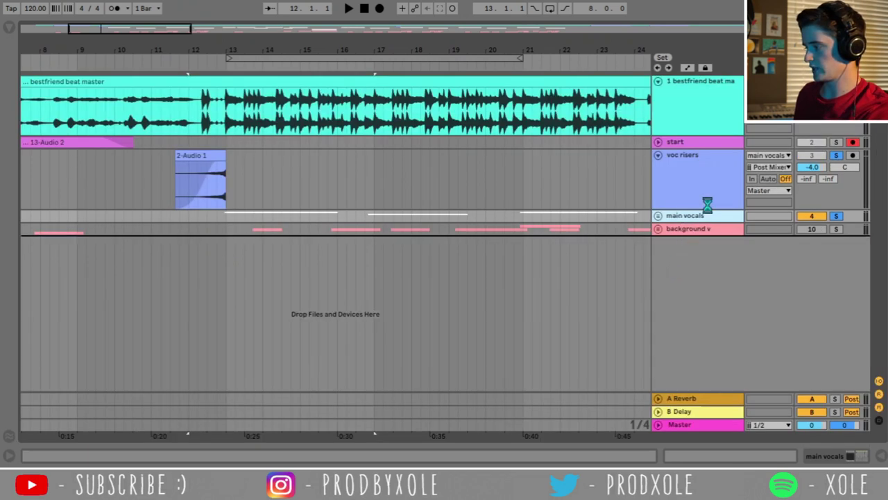
shift+click(678, 146)
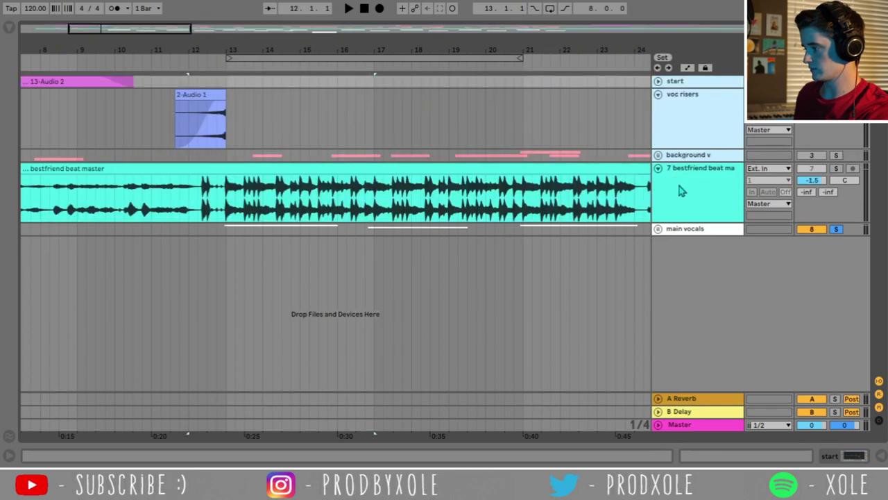
click(659, 95)
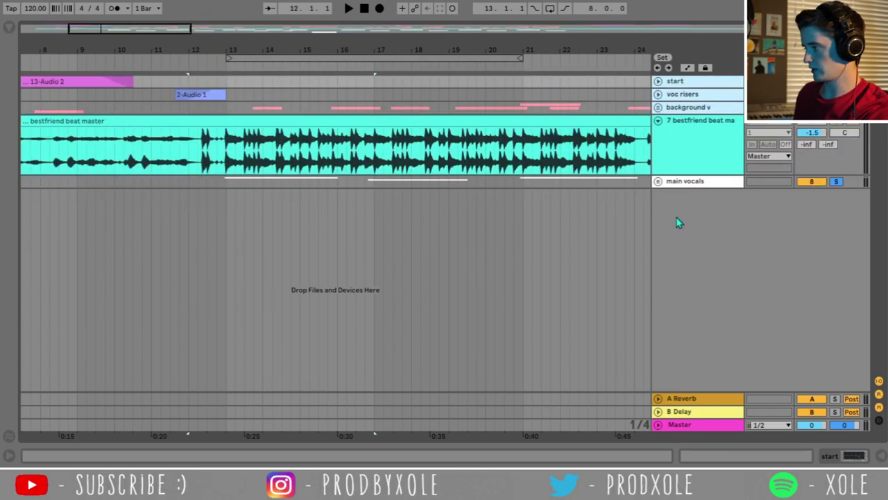
Unfold the main vocals group to reveal its audio tracks and the nested group
click(699, 138)
click(684, 182)
click(659, 183)
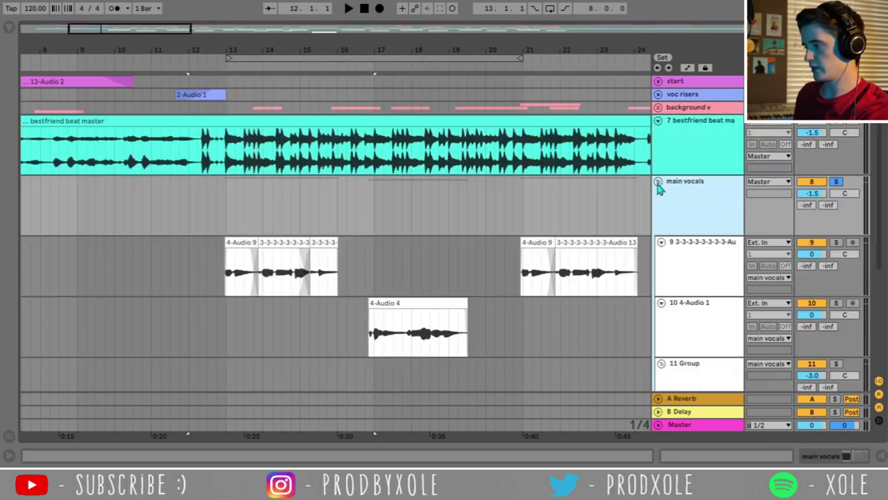
scroll(687, 159, down, 3)
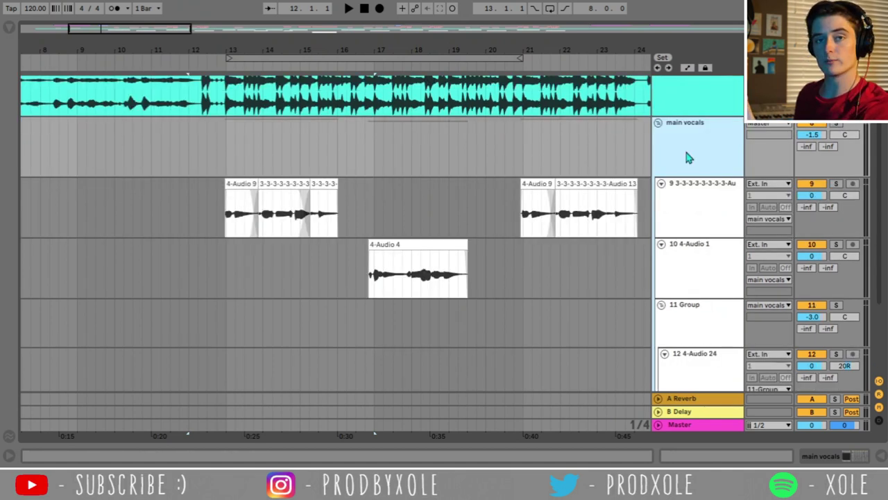
Insert two empty audio tracks at the end of the track list, outside the main vocals group
scroll(687, 158, down, 5)
right_click(688, 379)
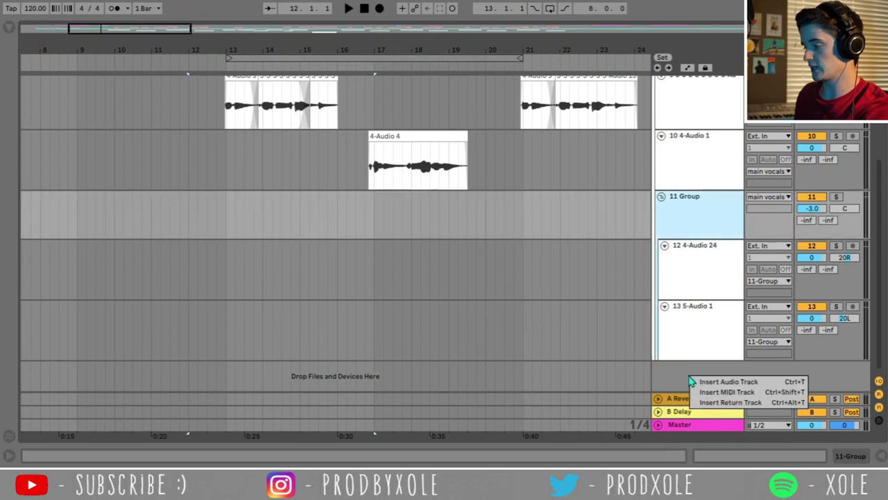
click(722, 383)
right_click(698, 382)
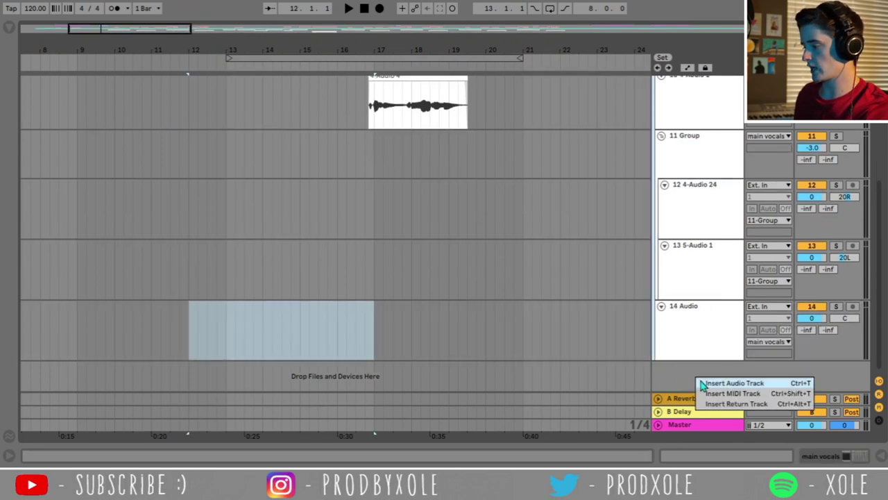
click(700, 383)
shift+click(698, 313)
key(ctrl+z)
click(698, 301)
click(694, 369)
click(696, 313)
shift+click(692, 352)
click(210, 283)
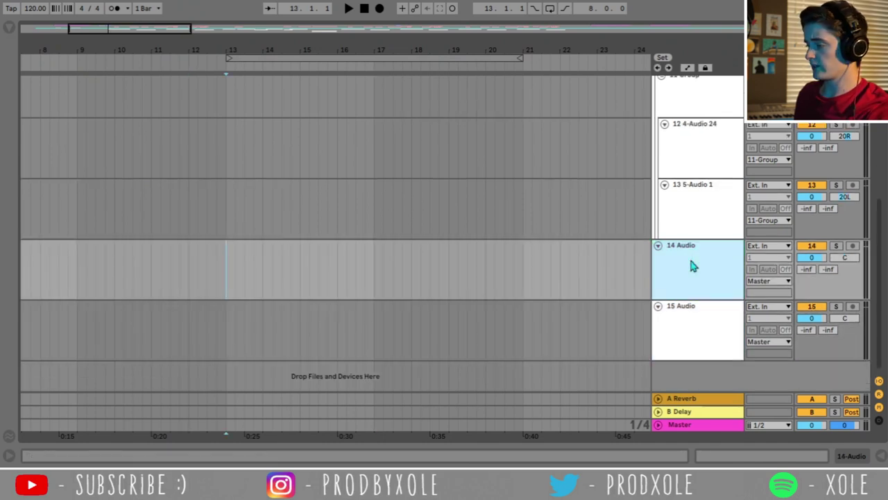
Group the two new audio tracks and select the group and its member tracks in turn to demonstrate the structure
click(696, 330)
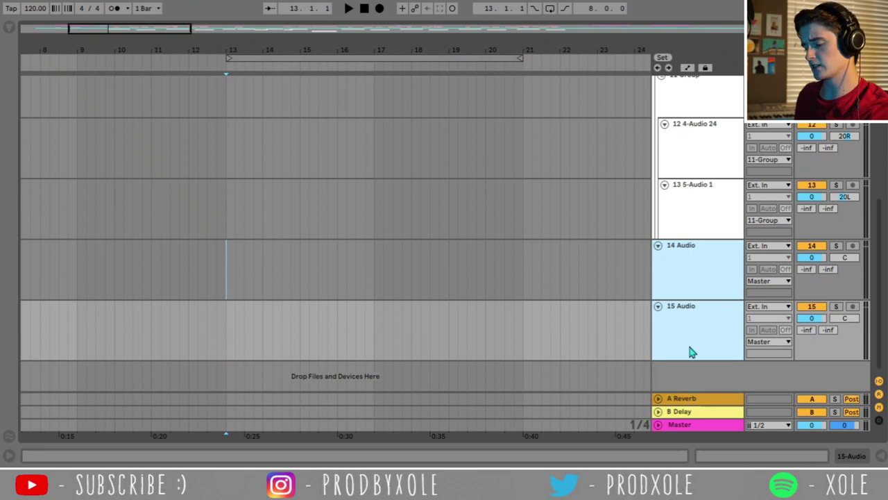
key(ctrl+g)
click(692, 268)
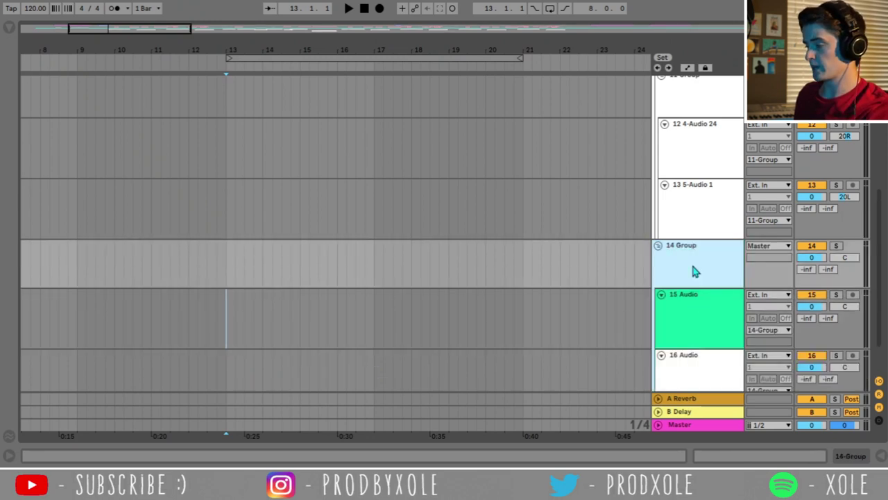
click(690, 319)
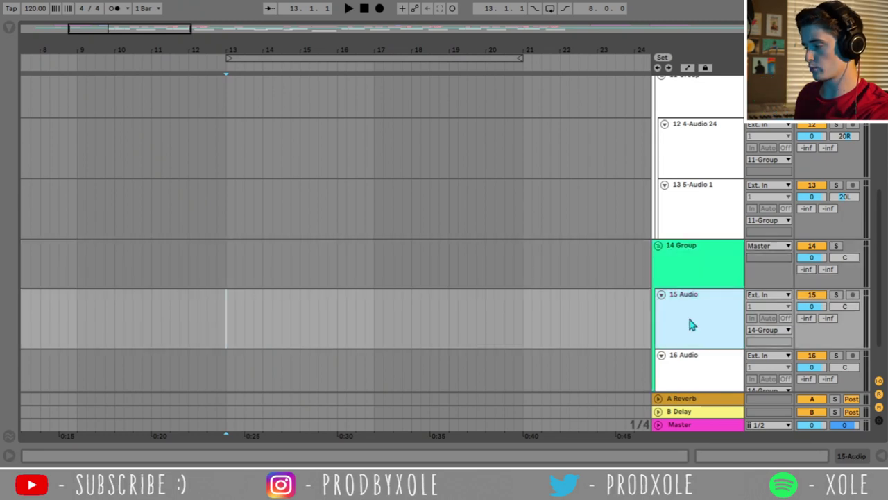
key(Down)
click(682, 276)
click(683, 316)
click(685, 290)
click(692, 227)
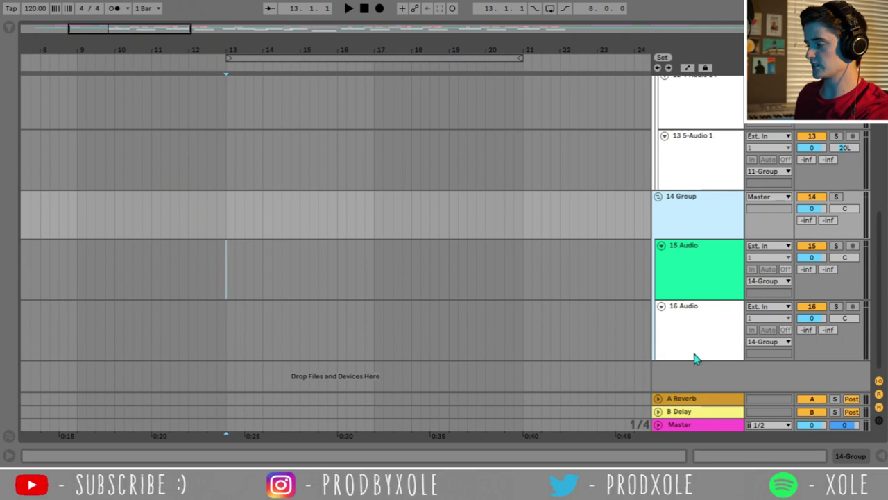
Ungroup the two empty tracks and select bars 13 to 16 on the first, 14.3.1 to 18.1.1 on the second
key(ctrl+shift+g)
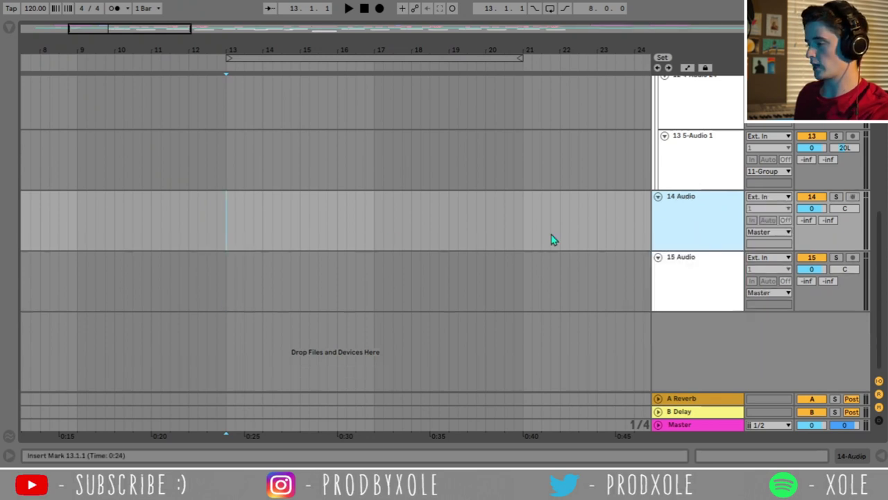
drag(229, 229, 341, 234)
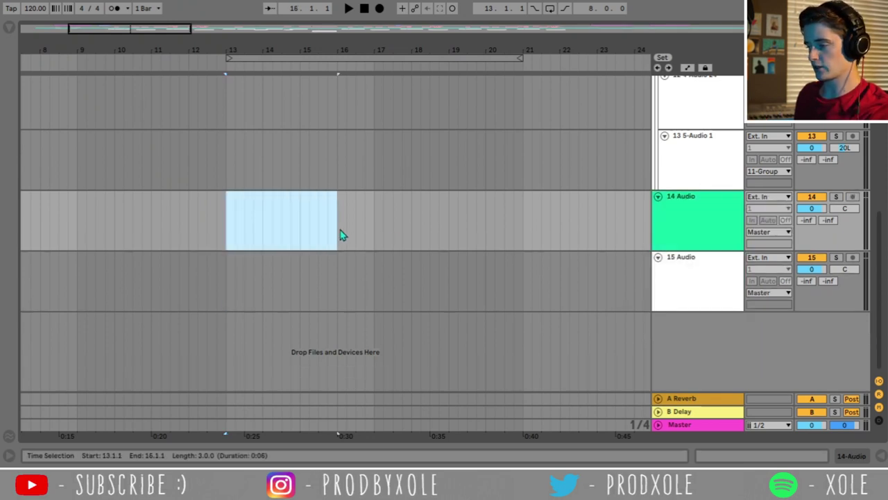
drag(287, 278, 413, 280)
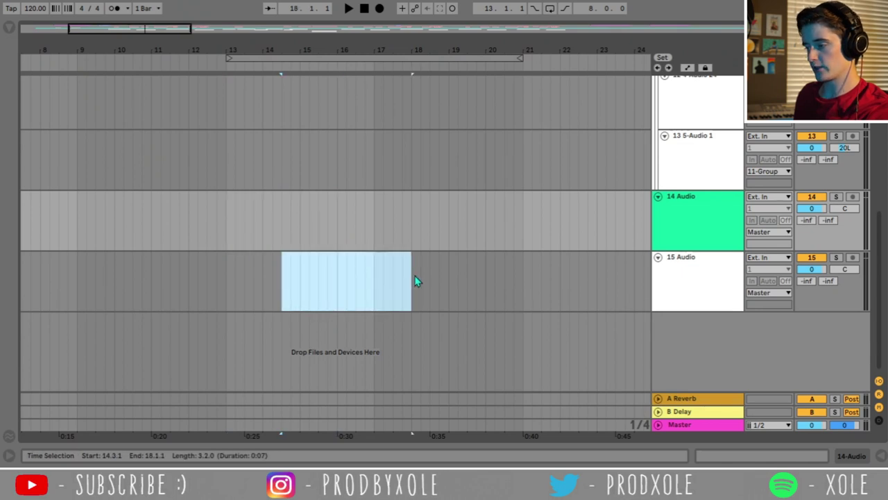
Show the empty device chain, group the two new audio tracks again and point out each member track
double_click(699, 242)
scroll(576, 280, down, 2)
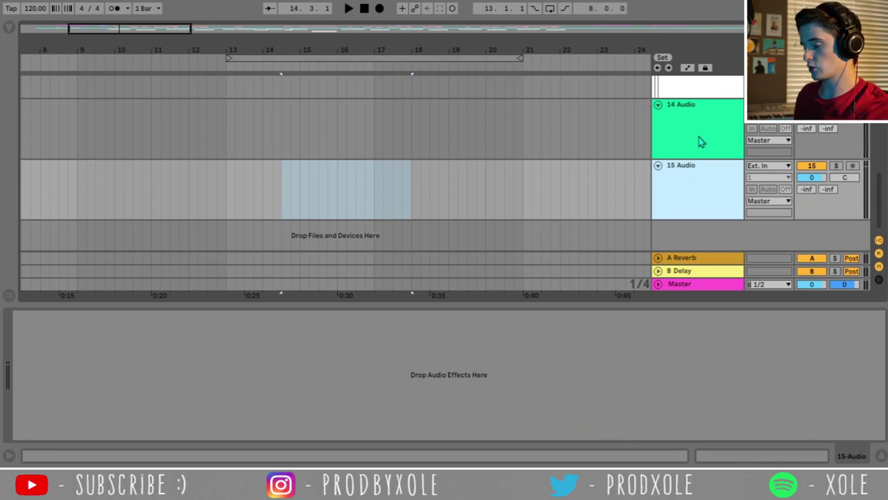
key(ctrl+g)
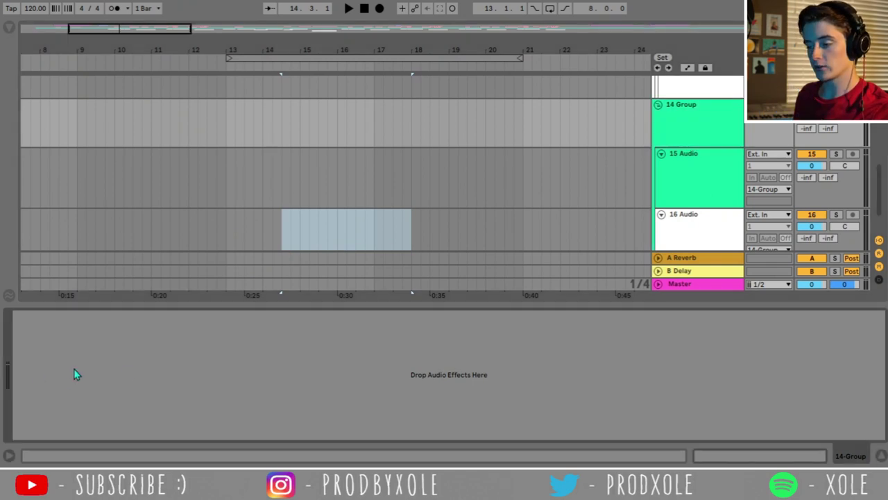
click(696, 182)
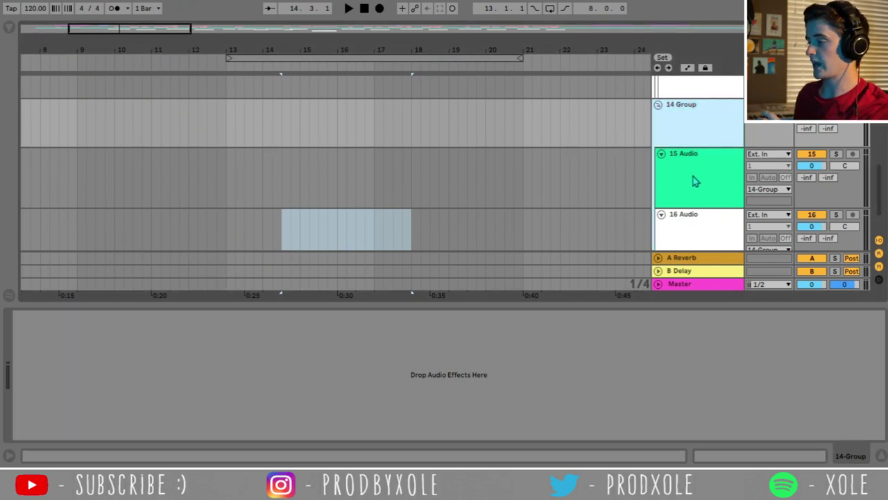
click(694, 233)
click(695, 188)
click(696, 234)
click(704, 195)
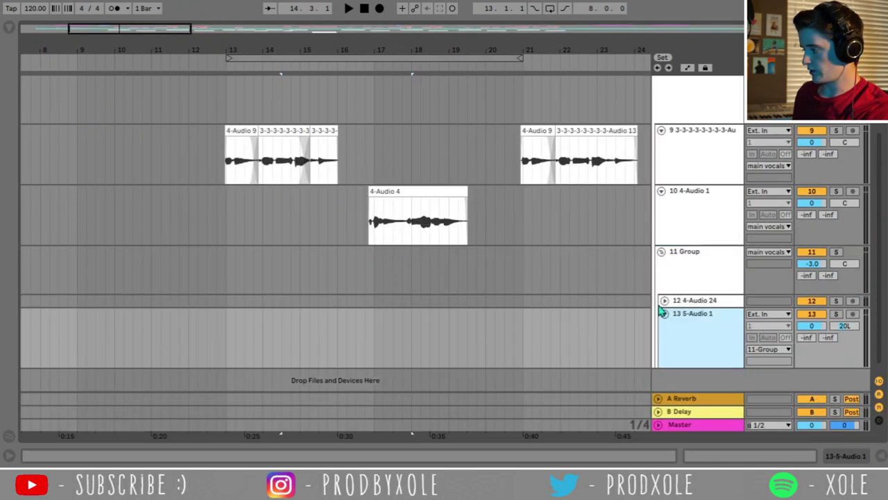
Collapse the 5-Audio 1 track, fold the nested group inside main vocals and deactivate that group
click(663, 313)
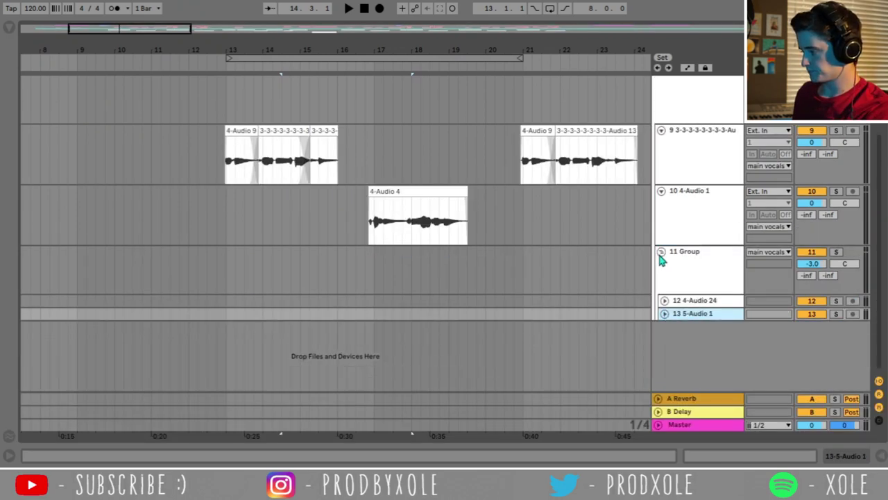
click(661, 252)
click(811, 254)
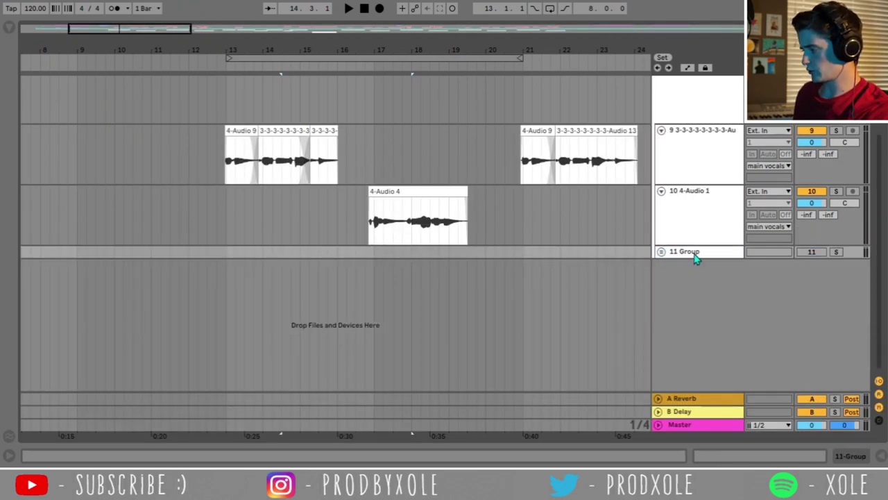
click(694, 254)
Select the time range from 12.3.1 to 24.3.1 across the main vocals group and its two audio tracks
scroll(221, 164, up, 2)
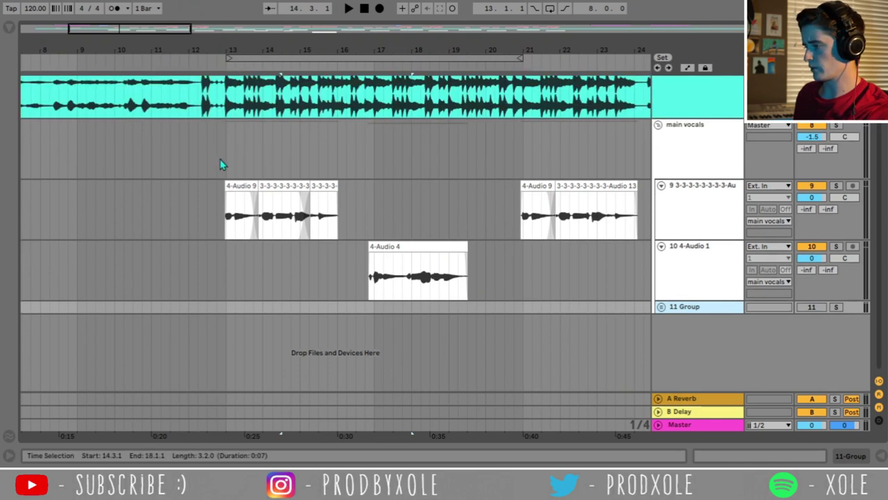
drag(206, 142, 588, 267)
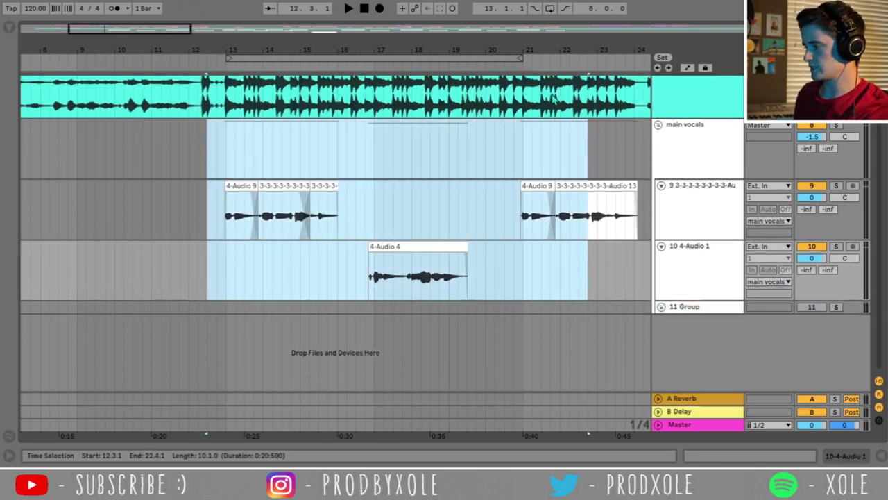
scroll(416, 209, right, 3)
shift+click(582, 271)
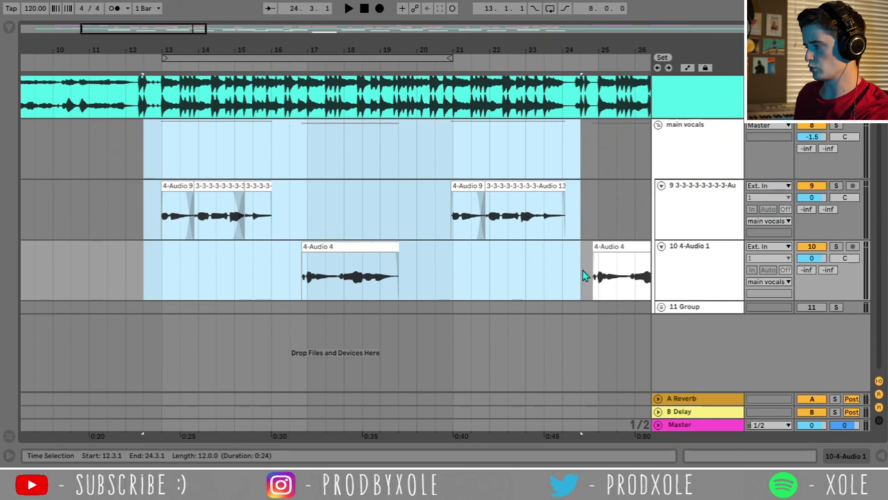
click(699, 182)
Show the main vocals device chain and examine the Auto-Tune EFX key, retune speed and humanize settings in its plug-in window
double_click(670, 220)
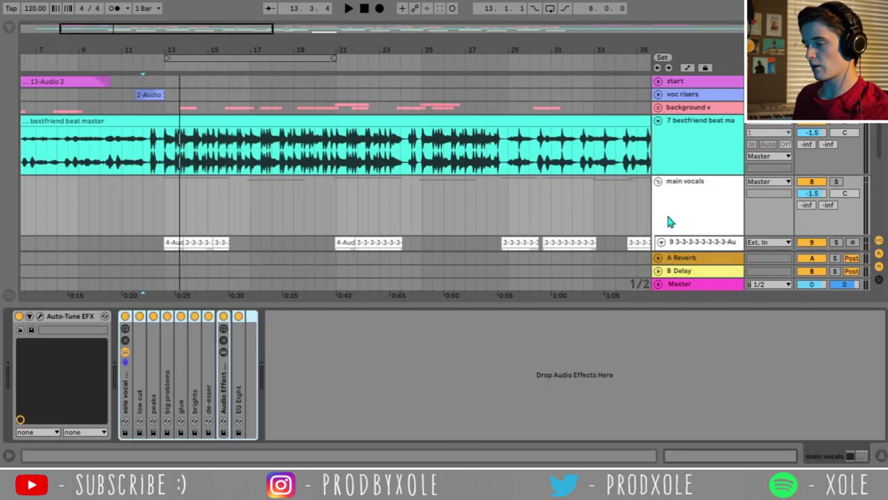
click(84, 327)
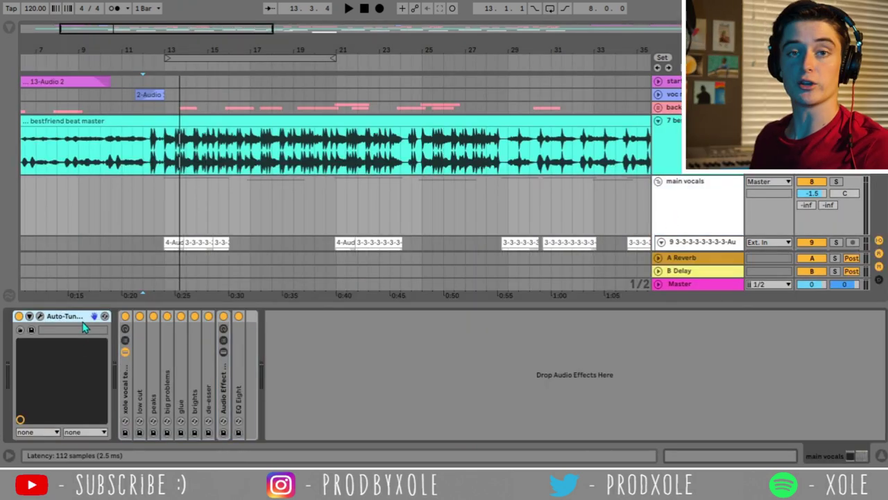
click(40, 316)
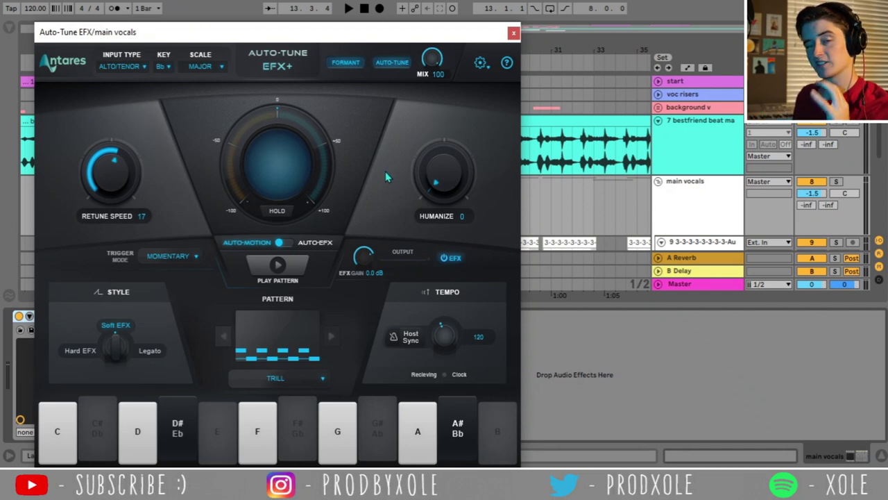
click(514, 33)
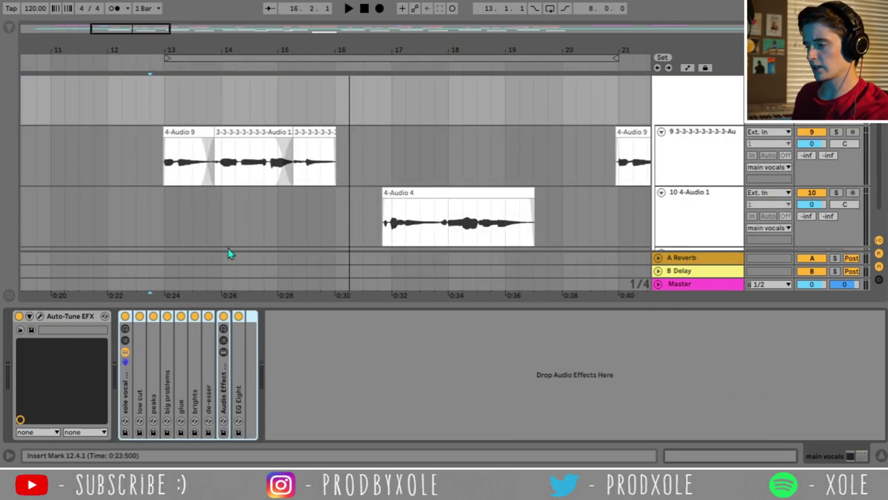
Add an empty Audio Effect Rack from the browser's audio effects between Auto-Tune EFX and the xole vocal template rack
click(9, 27)
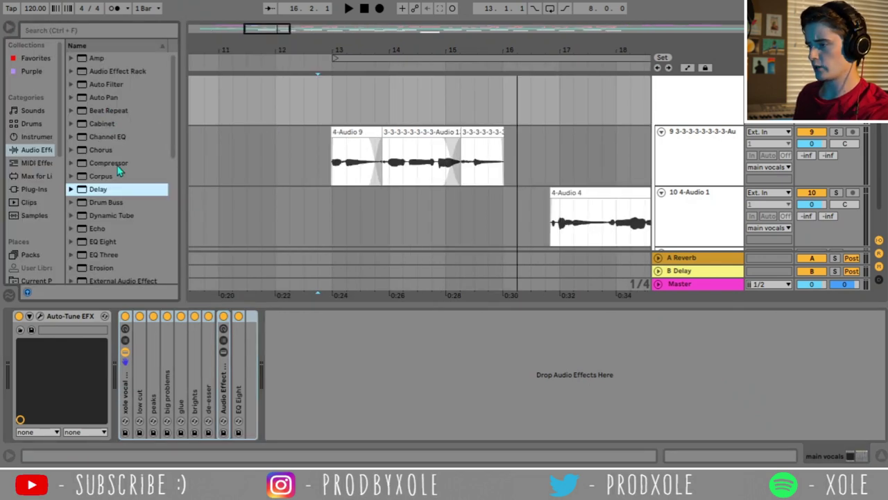
click(110, 72)
drag(278, 276, 433, 388)
drag(281, 397, 123, 421)
Compare the empty rack with the xole vocal template rack and unfold the template's low cut EQ
click(208, 389)
click(137, 391)
click(208, 390)
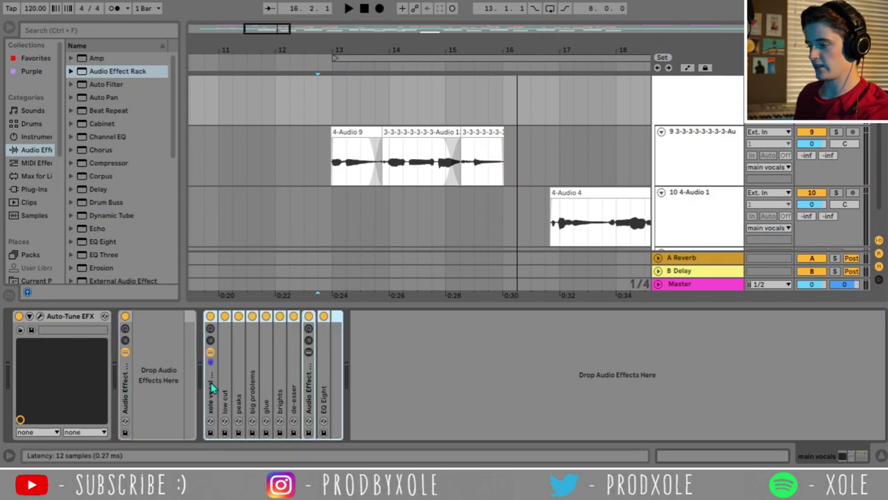
double_click(227, 377)
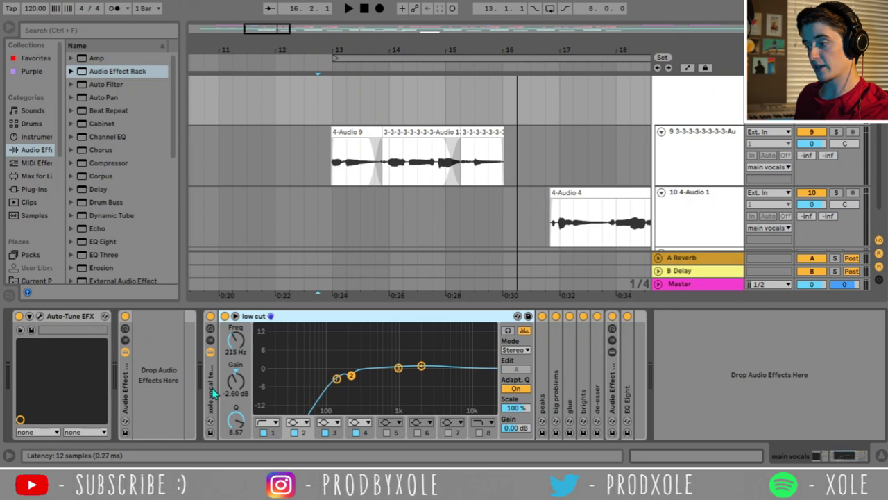
Turn off the xole vocal template rack and load an EQ Eight into the empty Audio Effect Rack
click(211, 316)
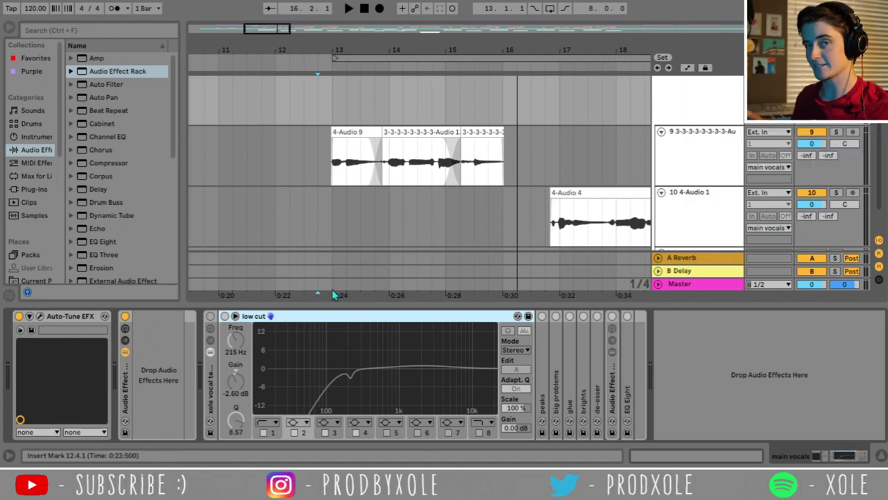
drag(108, 242, 154, 397)
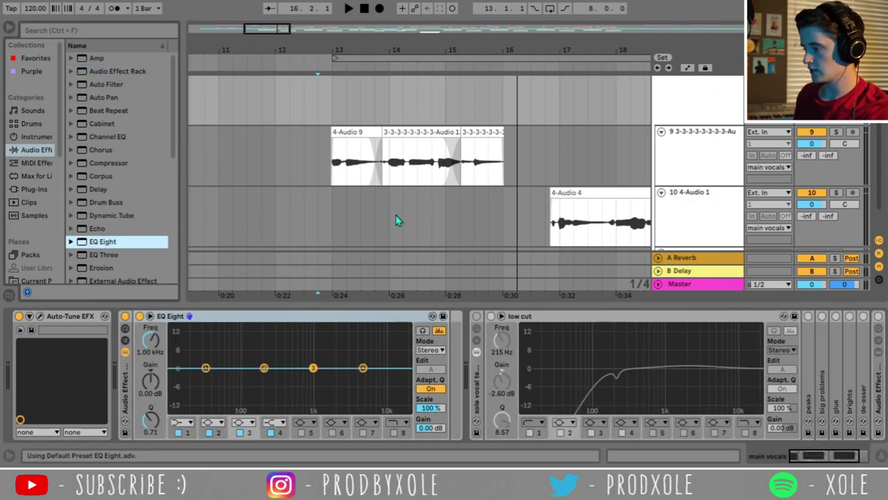
Play the main vocals from 12.4.1 through the new EQ Eight and make its band 1 a low cut at 109 Hz
click(319, 158)
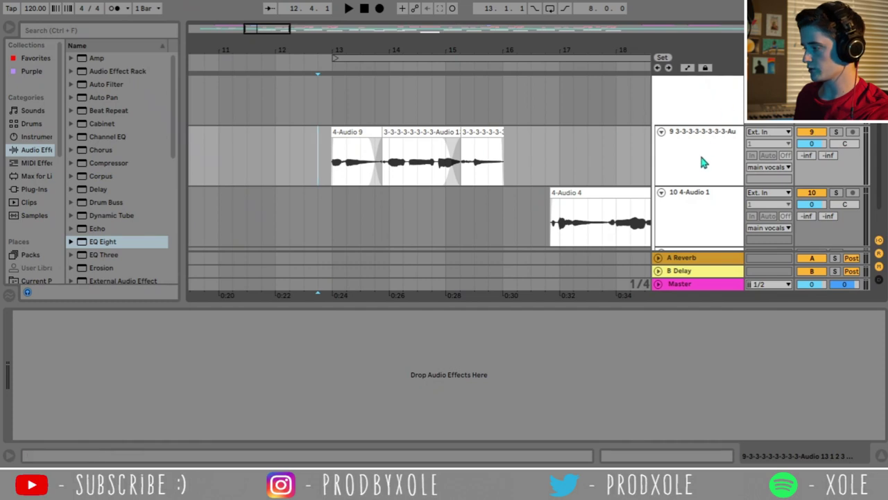
click(704, 86)
key(space)
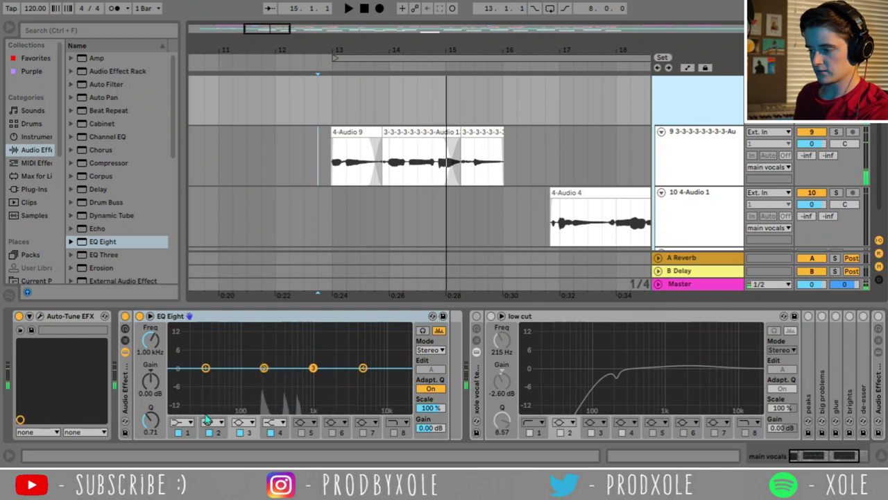
click(188, 423)
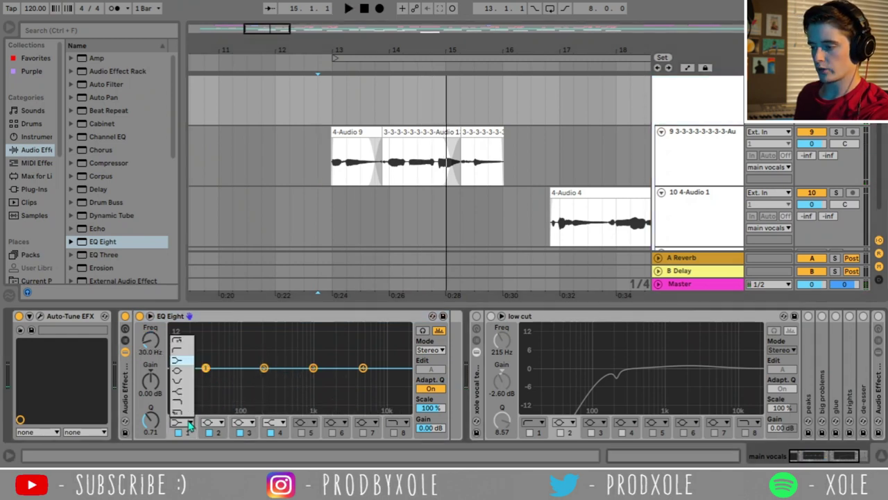
click(179, 350)
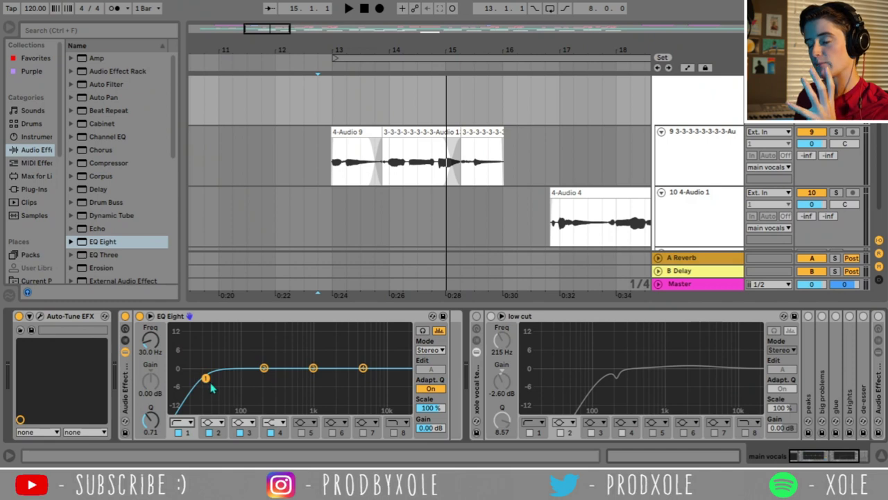
drag(205, 379, 245, 376)
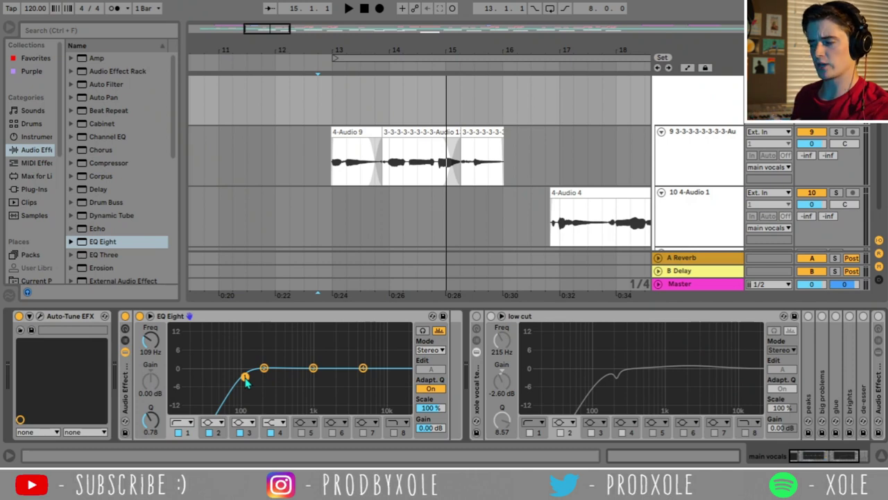
Play the vocals from 12.4.1 with the EQ Eight on and then bypassed to compare, and switch it back on
click(318, 160)
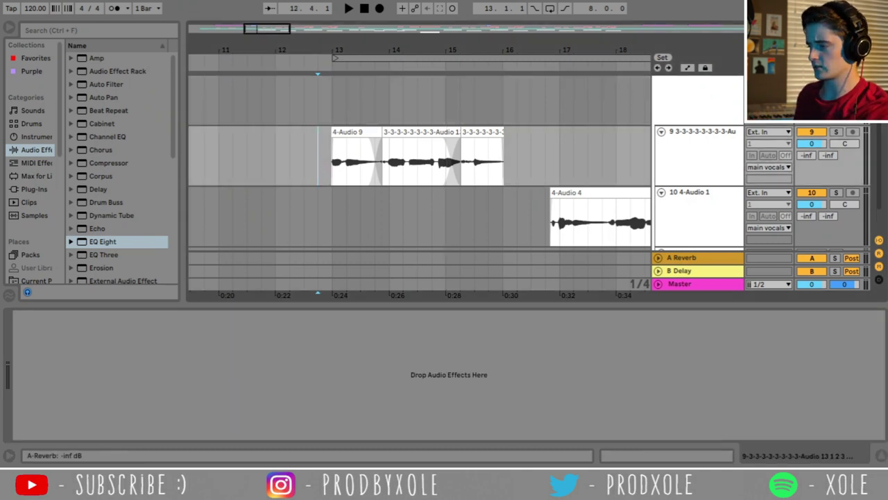
click(727, 95)
key(space)
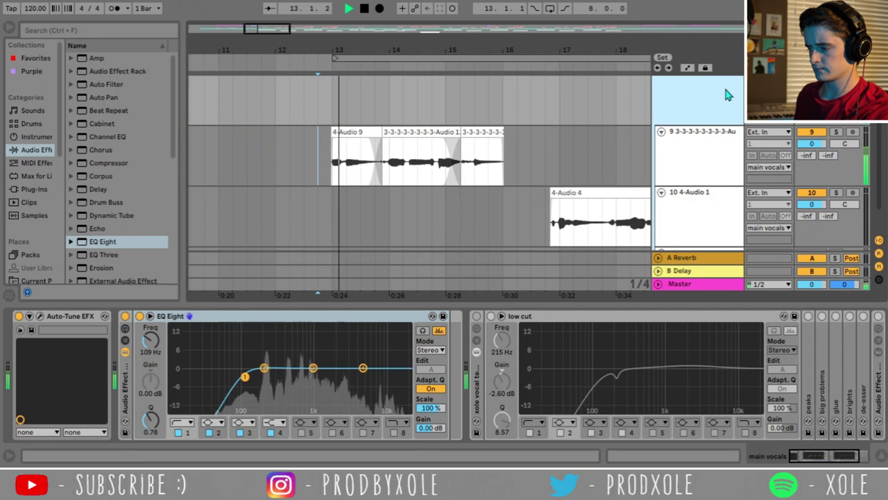
key(space)
click(139, 316)
key(space)
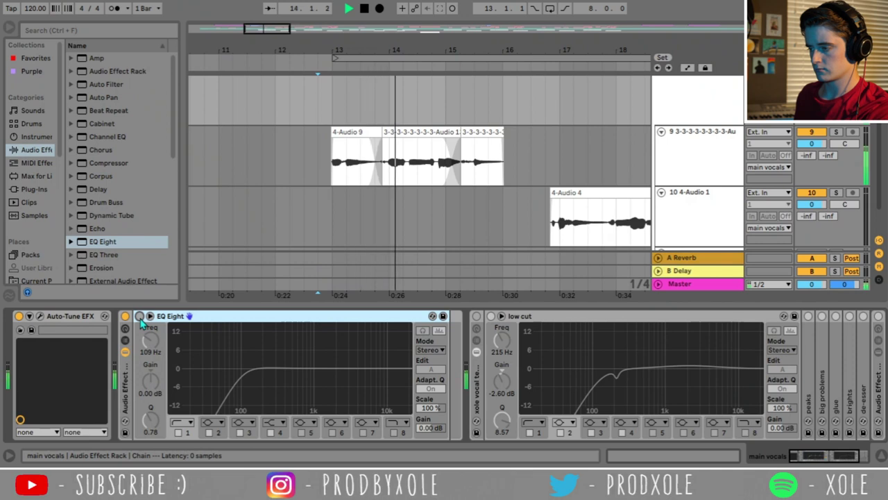
click(140, 315)
key(space)
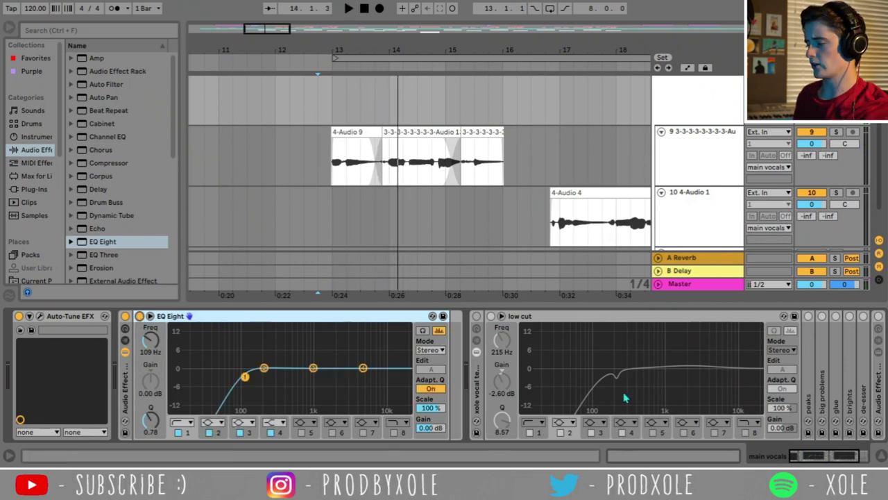
Name the new rack's EQ Eight low cut and fold it along with the template's low cut and peaks devices
click(260, 319)
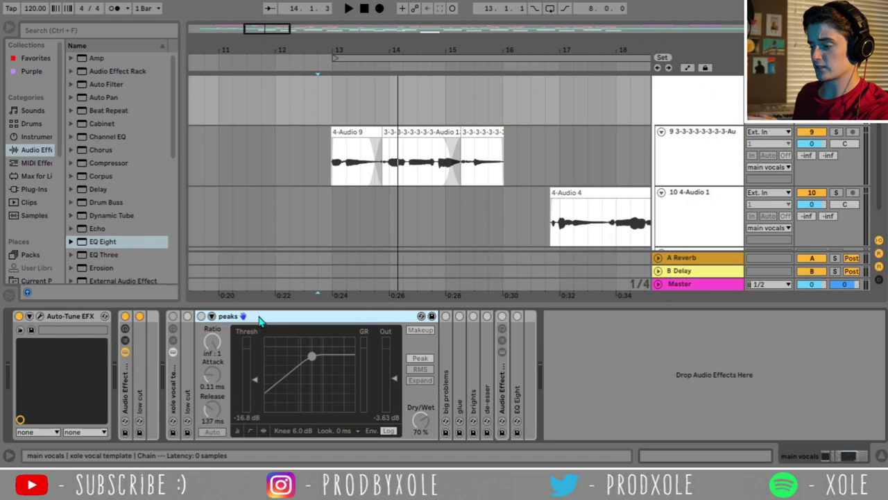
double_click(260, 319)
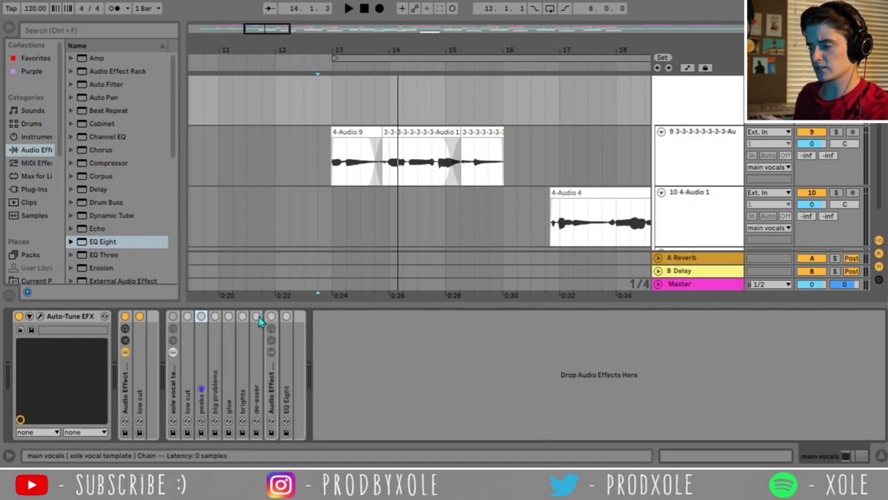
Unfold the template's low cut and peaks devices to view their settings, and fold the whole chain again
double_click(189, 381)
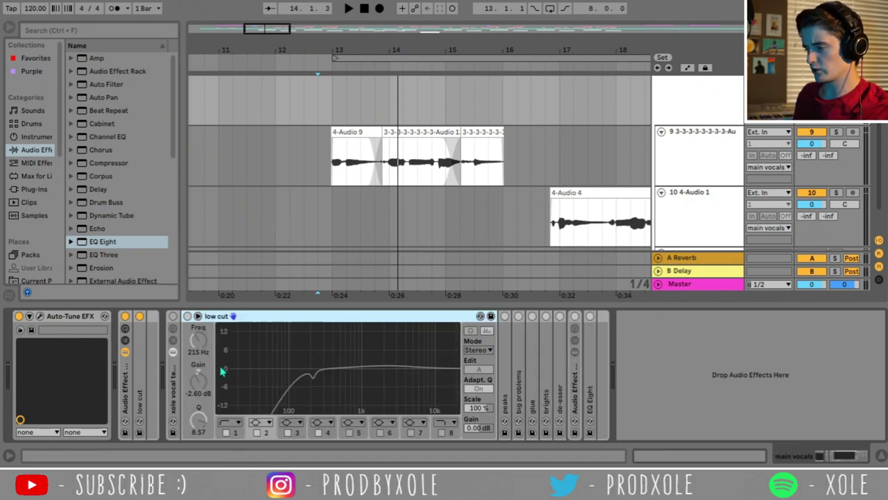
double_click(504, 353)
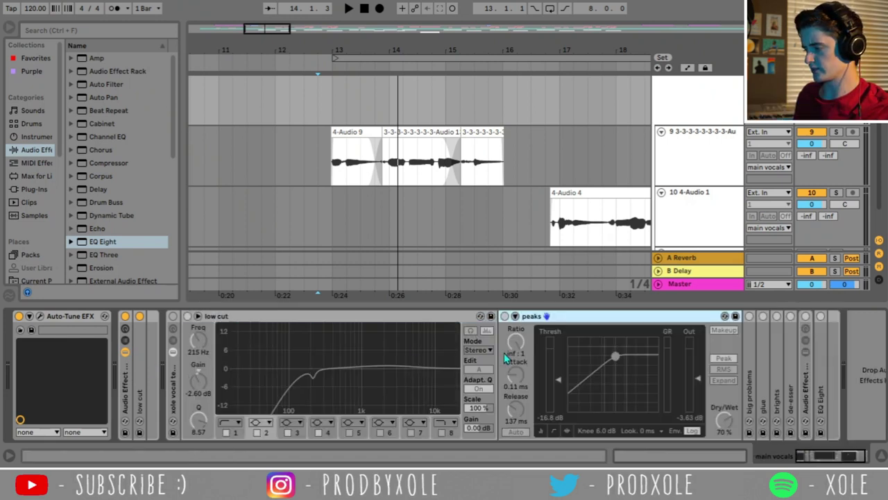
double_click(750, 357)
double_click(621, 316)
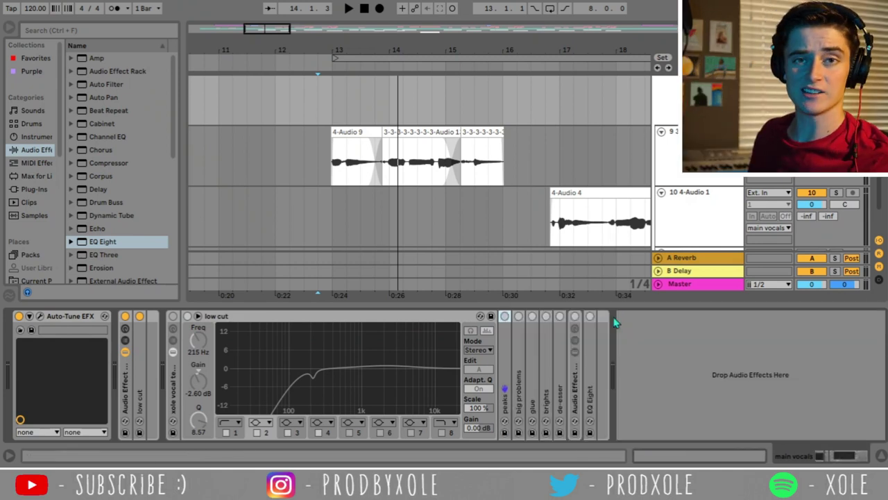
double_click(372, 317)
click(173, 381)
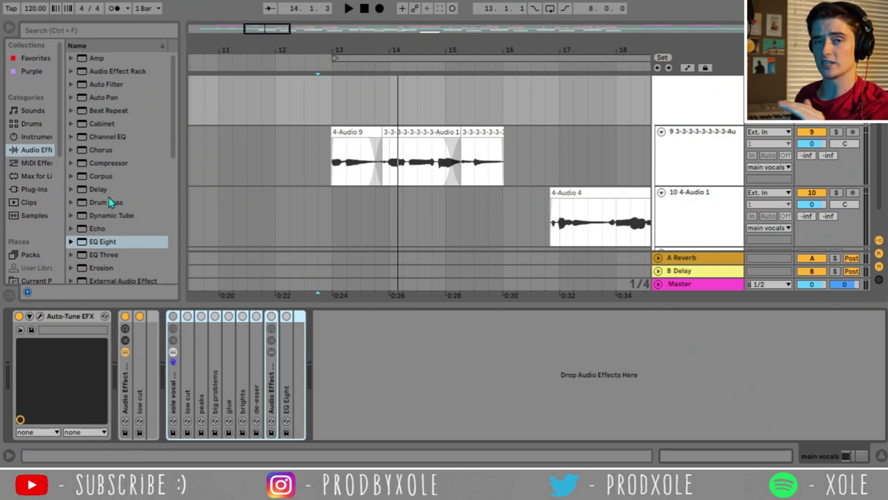
Extend the start of the 4-Audio 9 clip back to about 11.2.4 and play the arrangement from 11.1.1 through the quiet lead-in
drag(332, 132, 234, 137)
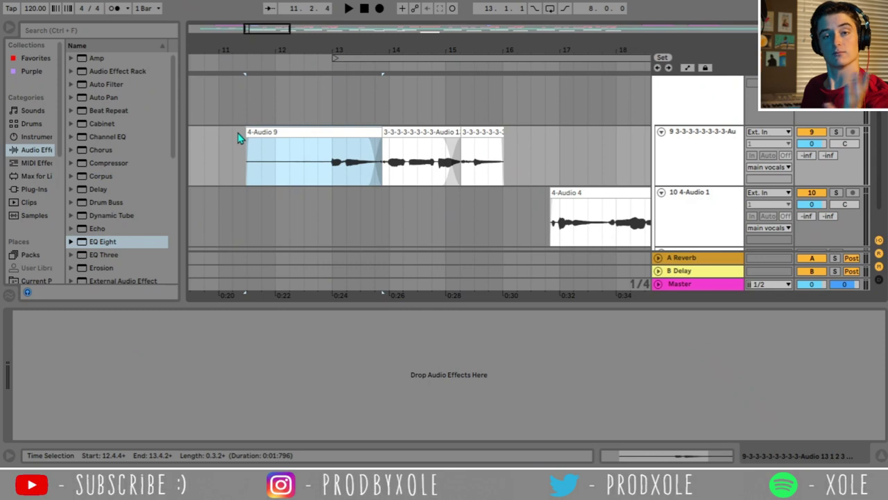
mouse_move(333, 157)
drag(334, 161, 546, 158)
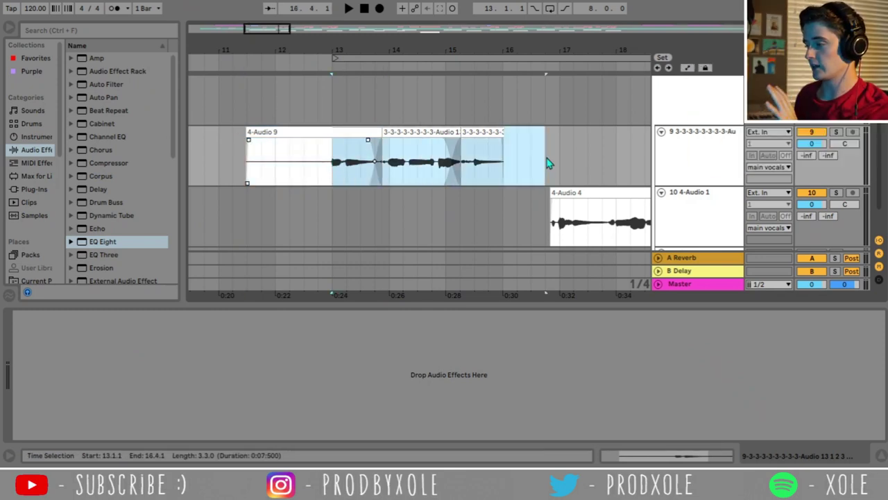
click(238, 156)
scroll(218, 154, up, 1)
key(space)
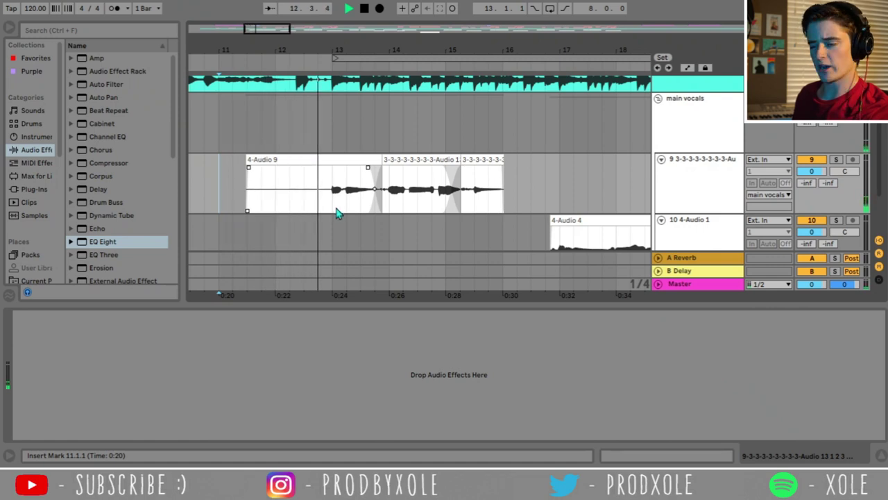
key(space)
Add a Gate before the low cut in the main vocals' new rack, set its threshold to -49.3 dB and play the vocals through it
click(673, 137)
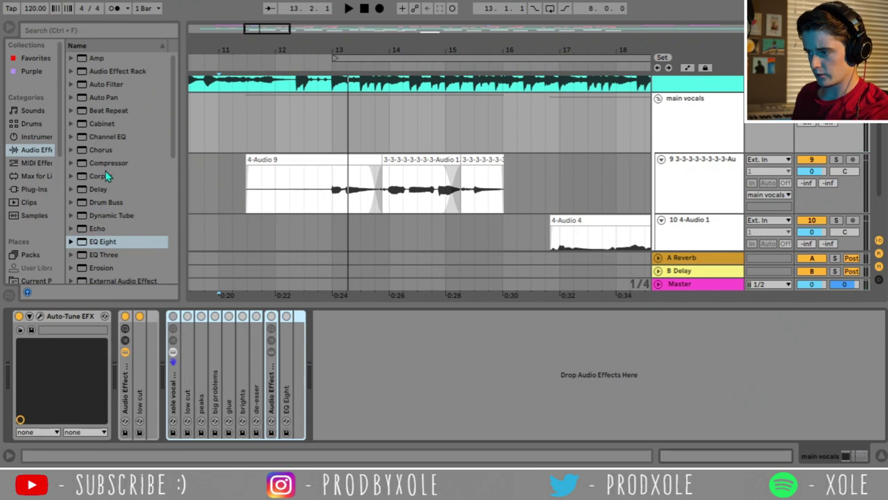
scroll(105, 176, down, 4)
mouse_move(97, 250)
mouse_down()
mouse_move(137, 380)
mouse_move(184, 363)
mouse_move(145, 361)
mouse_move(159, 364)
mouse_move(160, 392)
mouse_up()
key(space)
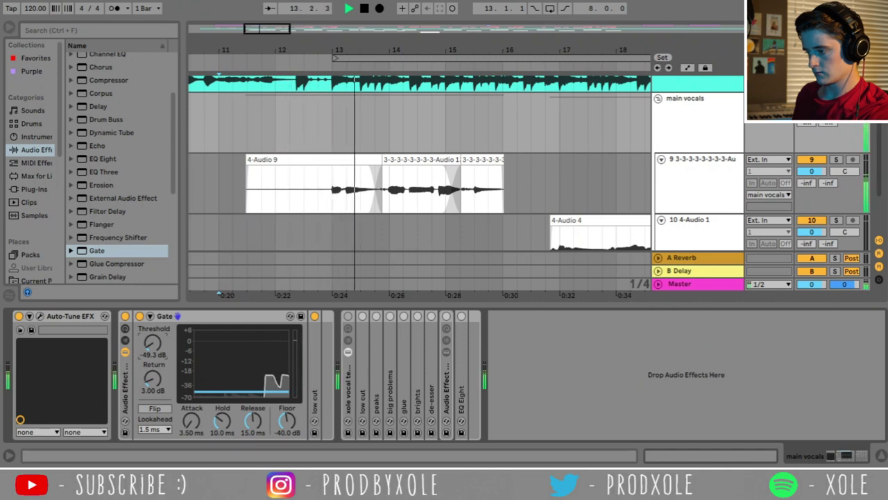
key(space)
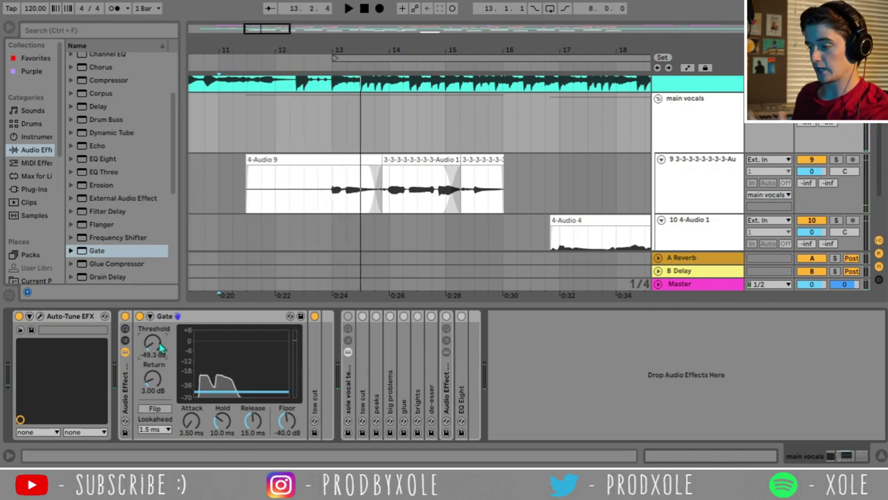
Mark the quiet lead-in of 4-Audio 9 from 11.2.1 to 13.1.1 and relate it to the Gate's settings
drag(242, 192, 329, 201)
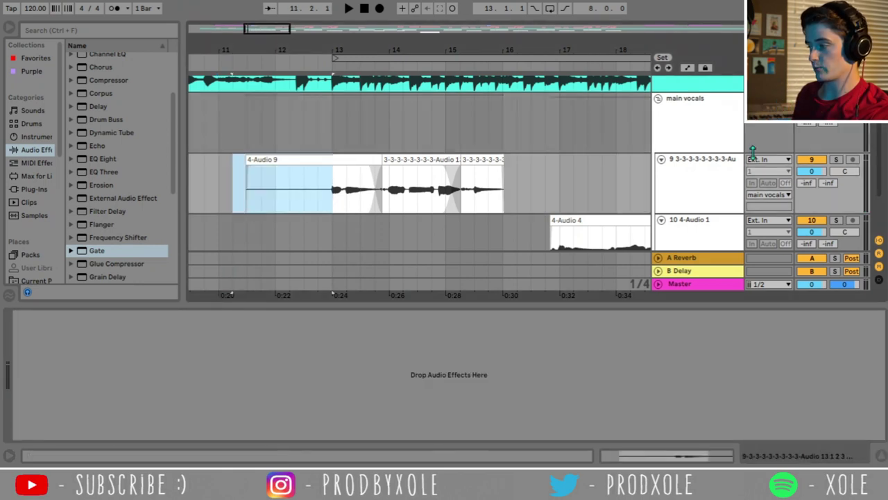
click(712, 115)
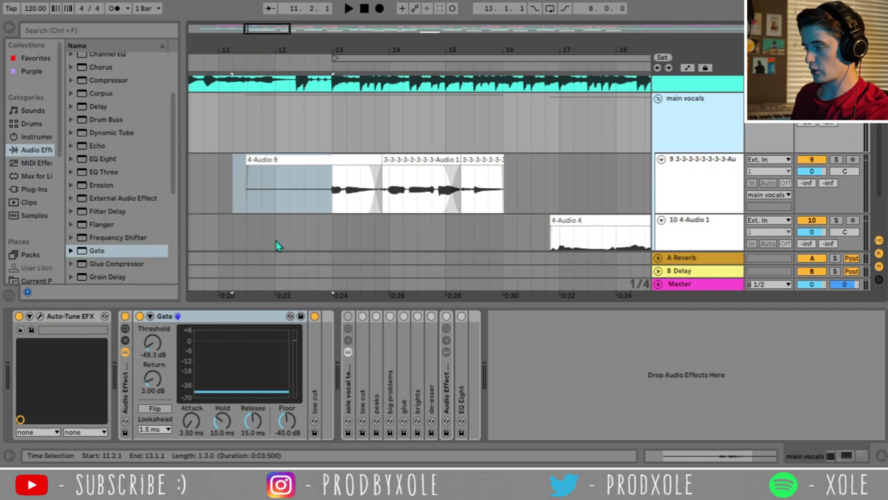
click(283, 193)
drag(263, 193, 347, 198)
click(333, 202)
click(331, 199)
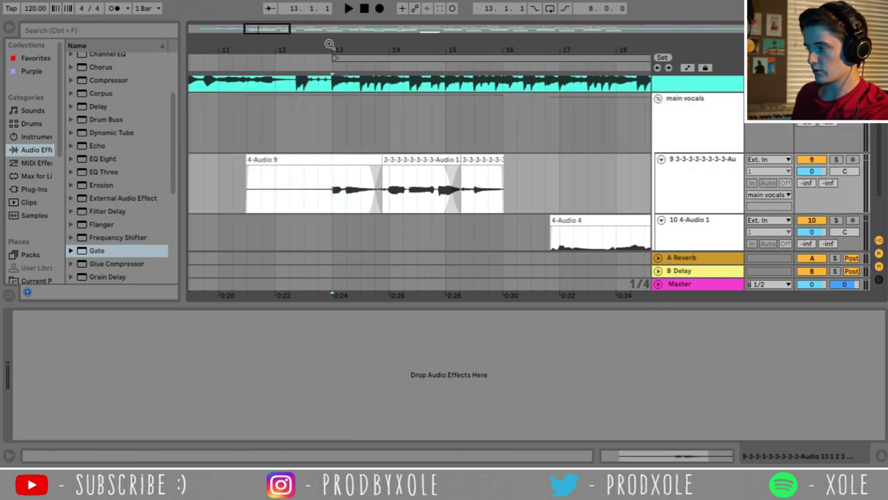
Examine the vocal's onset at 13.1.1 up close and compare it with the Gate's threshold line
drag(330, 45, 330, 48)
mouse_move(337, 191)
mouse_down()
mouse_move(354, 202)
mouse_move(515, 202)
mouse_move(341, 200)
mouse_up()
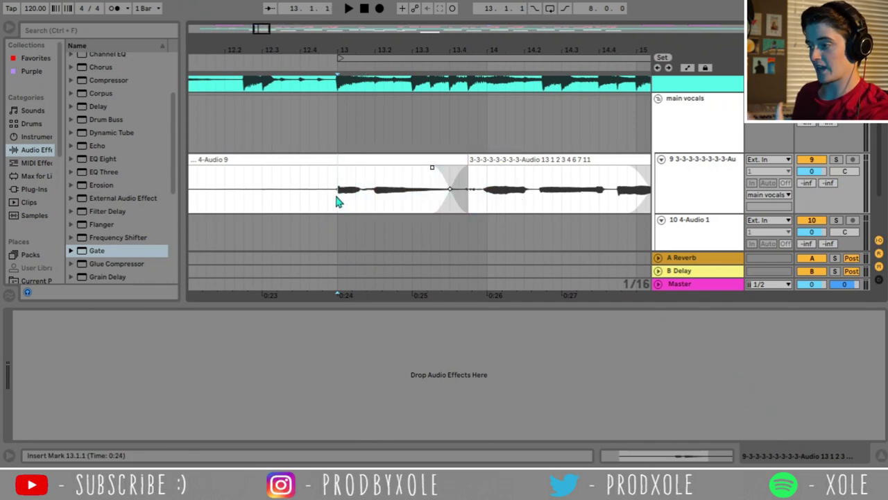
click(684, 127)
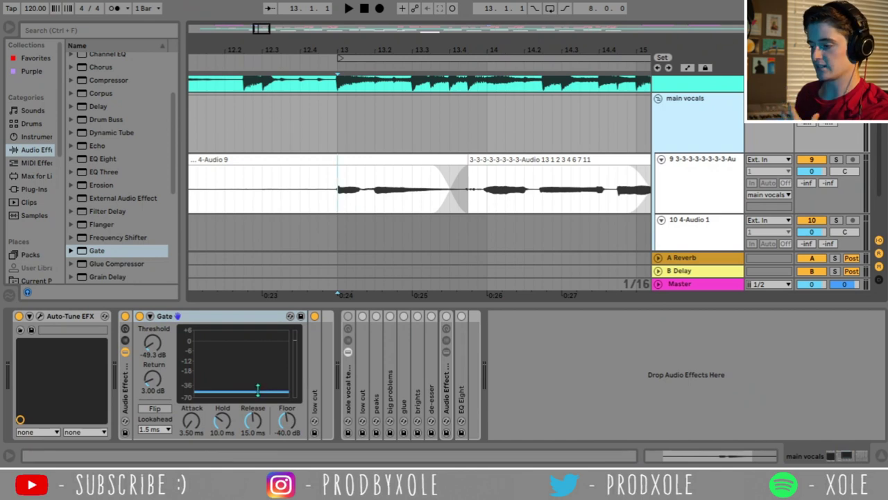
drag(373, 57, 380, 54)
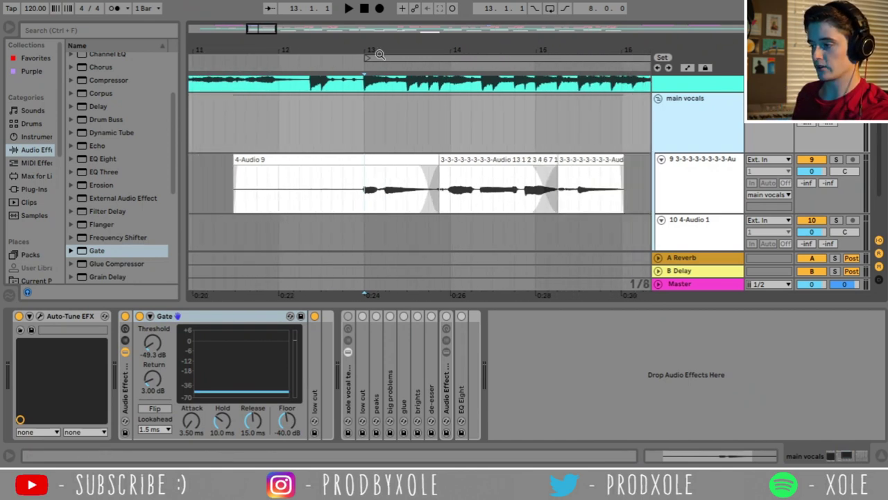
click(312, 188)
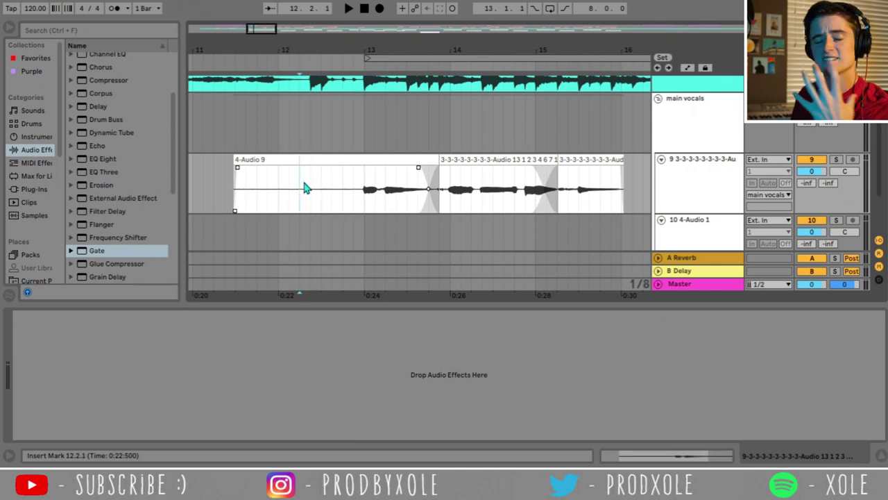
Remove the Gate from the main vocals' new Audio Effect Rack
click(695, 144)
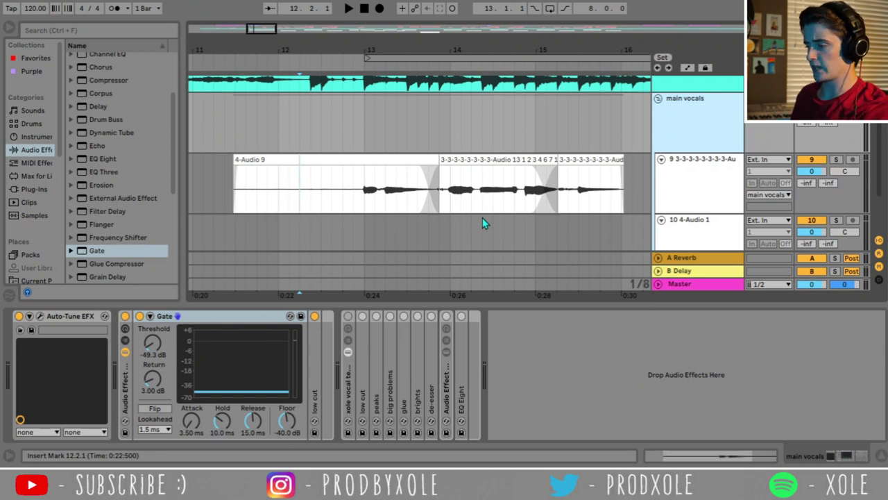
key(Delete)
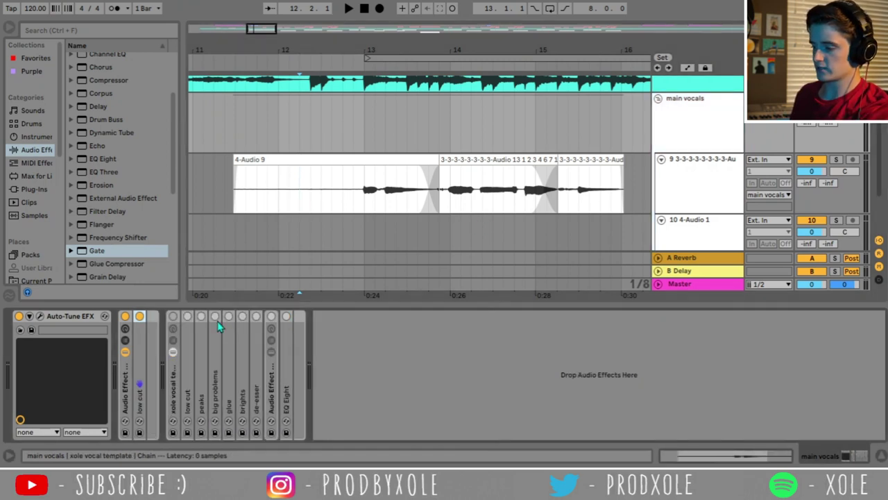
Extend the end of track 9's last clip to about 16.3 and trim the start of 4-Audio 9 to about 12.3.4
click(304, 144)
key(minus)
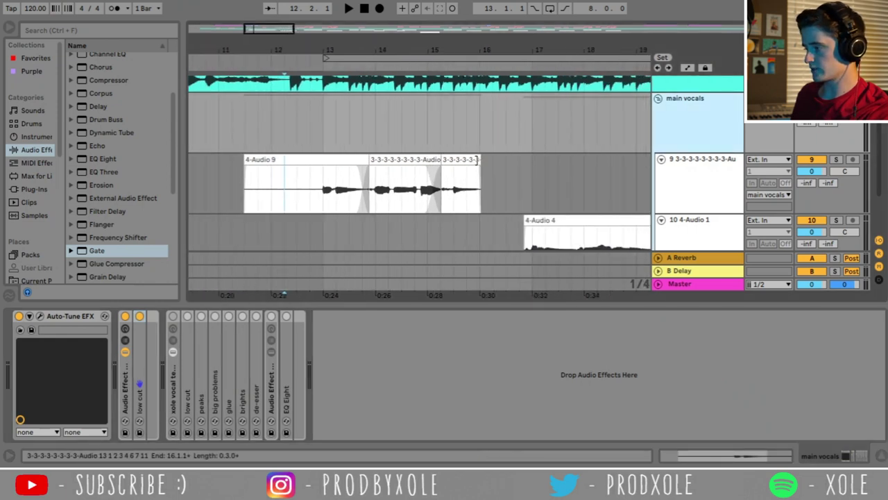
drag(479, 159, 509, 160)
drag(247, 163, 310, 163)
Turn off the grid, trim the start of 4-Audio 9 to about 12.4.4 and give it a short fade-in ending just before bar 13
right_click(278, 201)
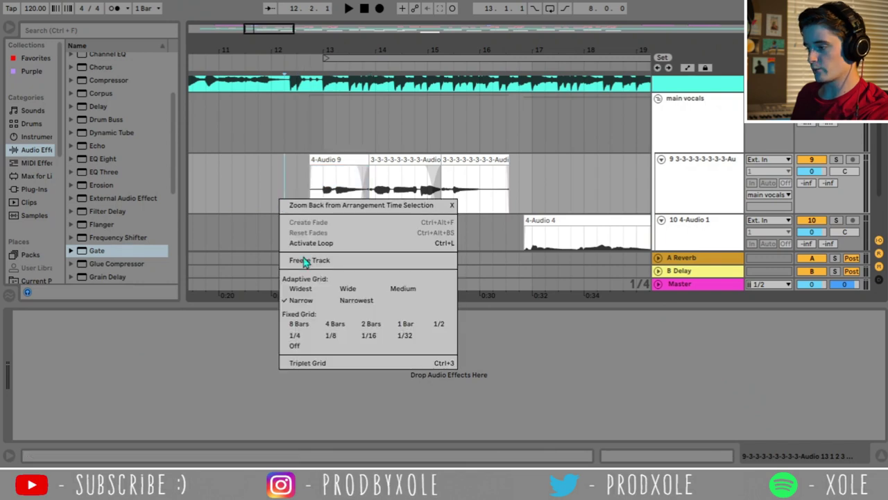
click(295, 344)
drag(310, 49, 310, 73)
drag(311, 161, 501, 174)
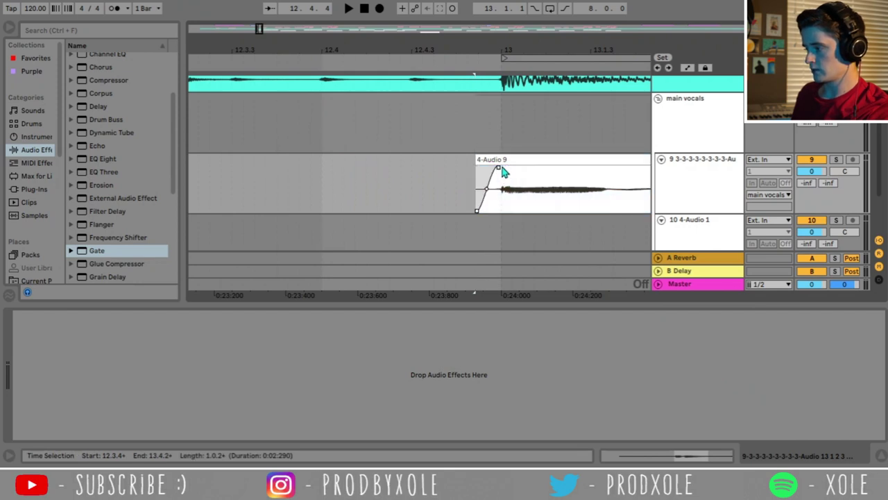
Trim the end of track 9's last clip to just past bar 16 and give it a very short fade-out
drag(342, 54, 386, 69)
drag(604, 175, 378, 198)
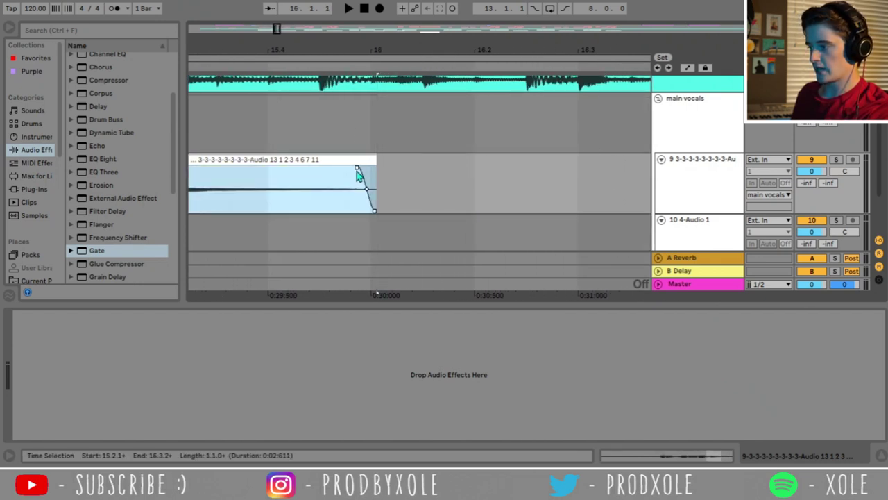
click(403, 170)
mouse_move(356, 168)
mouse_down()
mouse_move(287, 175)
mouse_move(377, 177)
mouse_move(347, 175)
mouse_up()
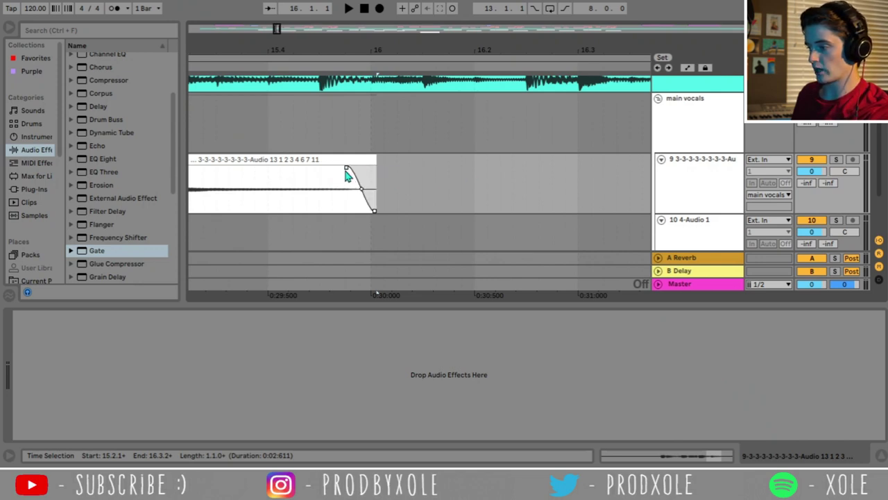
click(687, 67)
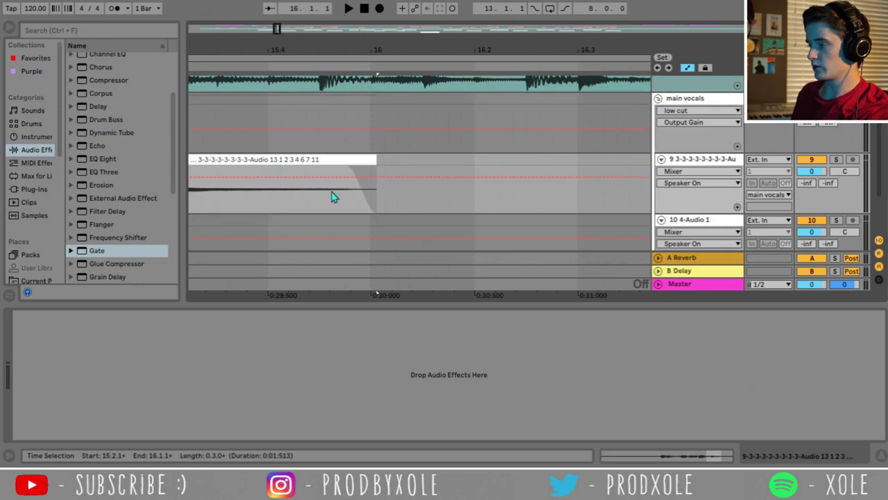
click(688, 69)
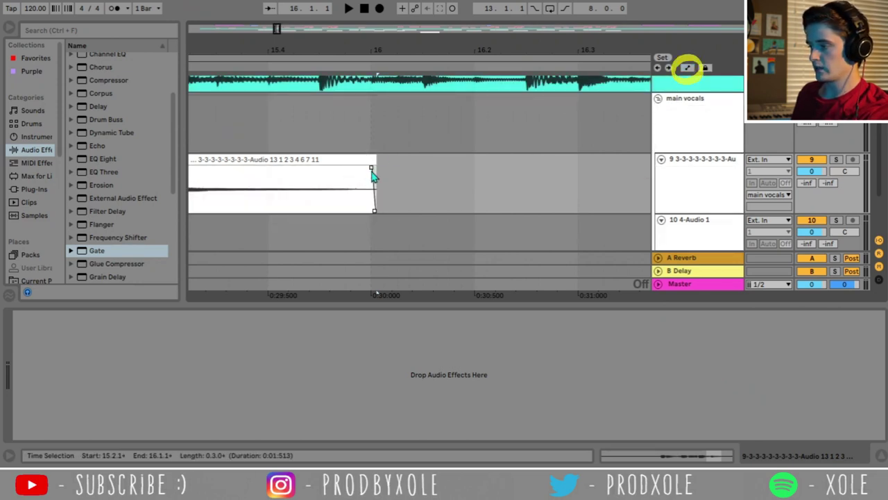
Add a Compressor after low cut on main vocals, show its transfer curve, and set 7.41:1 ratio, 0.19 ms attack and 121 ms release
click(715, 132)
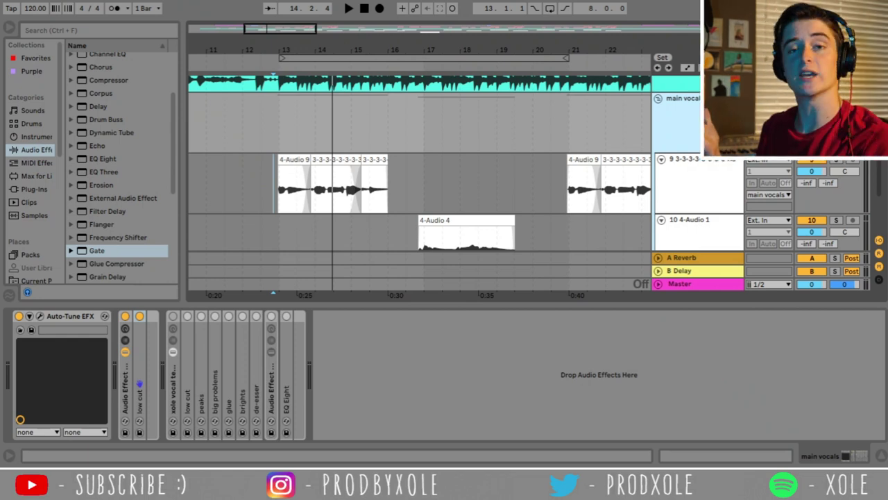
double_click(201, 400)
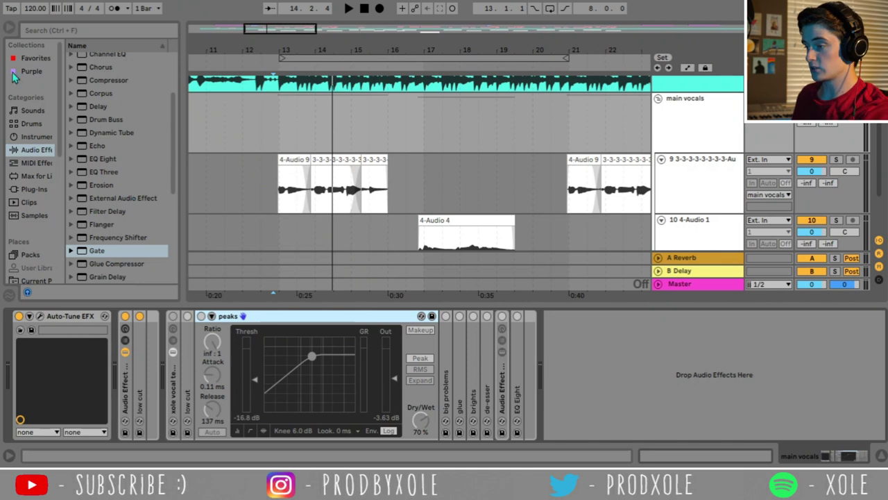
drag(109, 79, 251, 360)
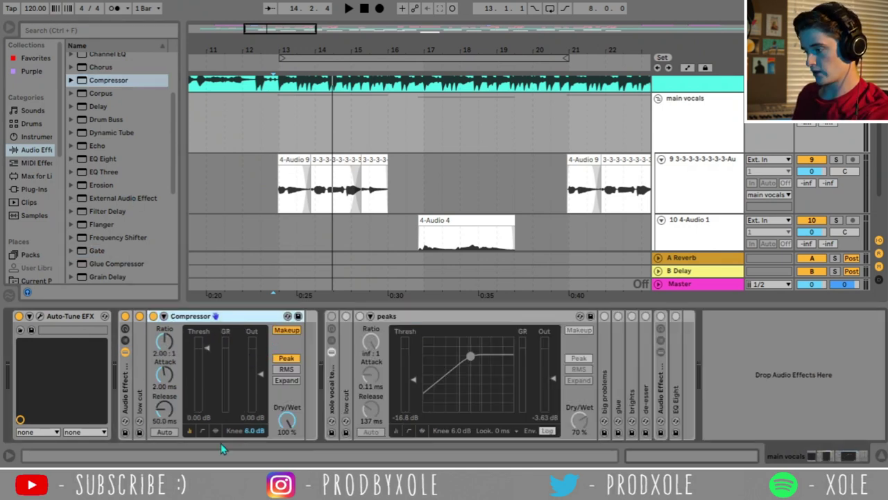
click(202, 432)
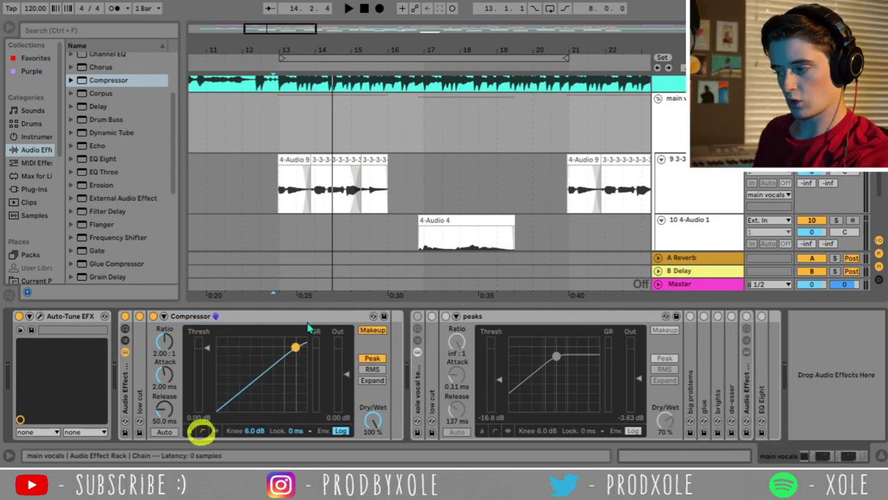
drag(167, 341, 169, 349)
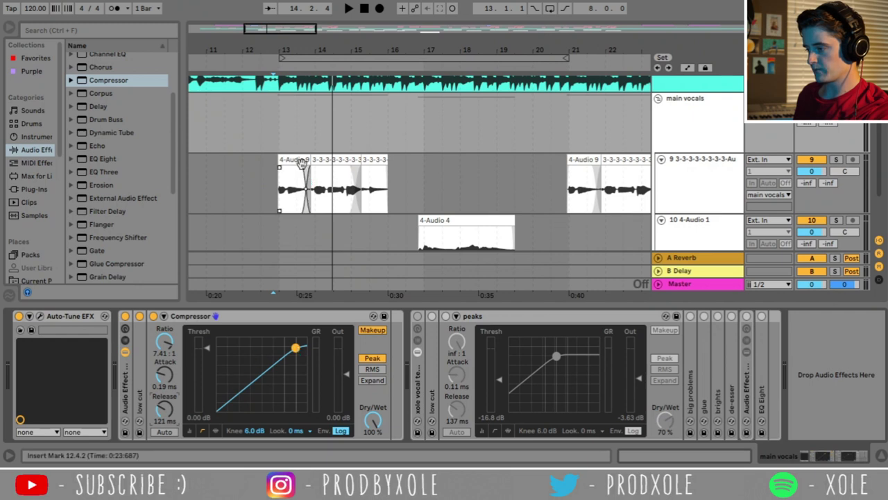
Play the vocals from about 12.3.2 and watch the input level dot on the Compressor's transfer curve
click(264, 178)
click(447, 125)
key(space)
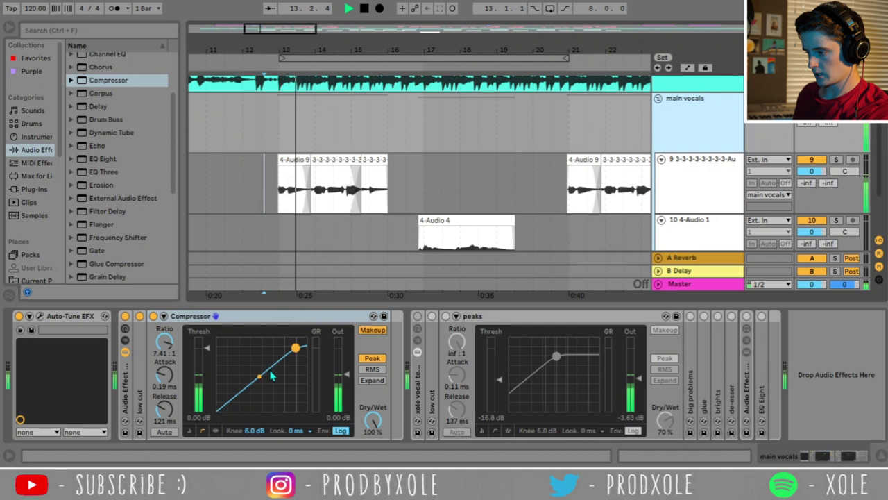
key(space)
key(space)
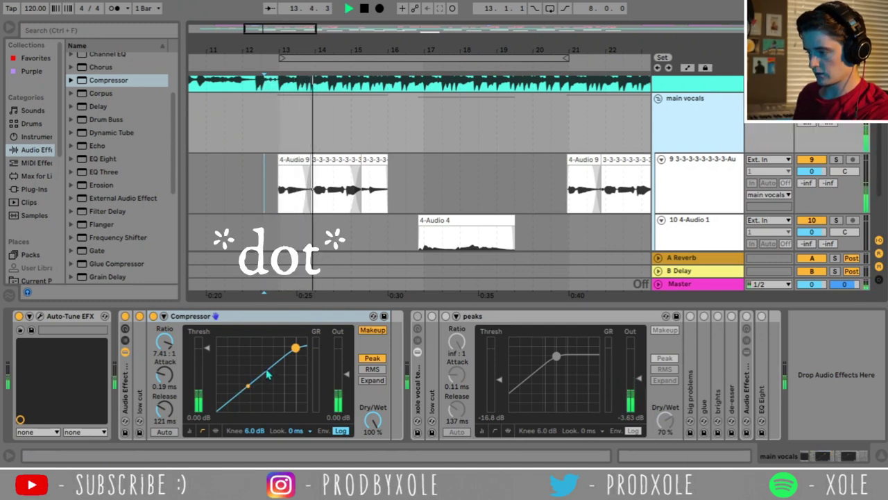
key(space)
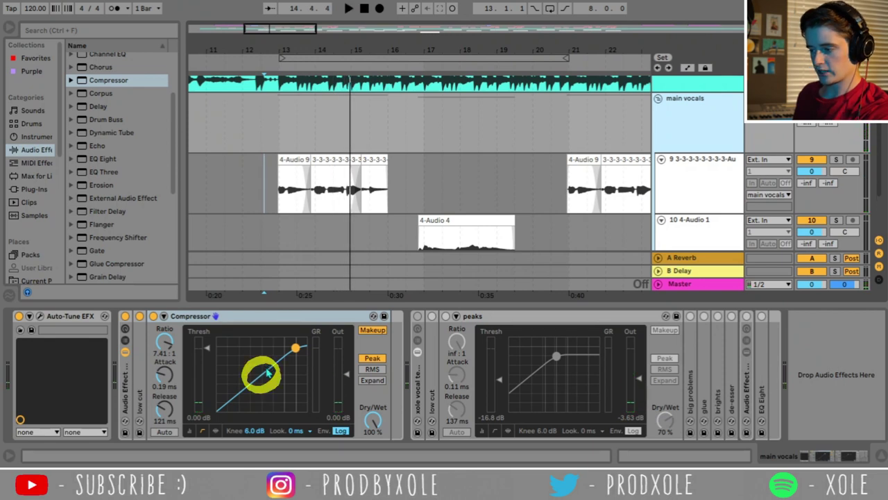
Lower the Compressor's threshold to -17.3 dB with a 40.3:1 ratio and audition the gain reduction on the vocals
drag(271, 371, 239, 385)
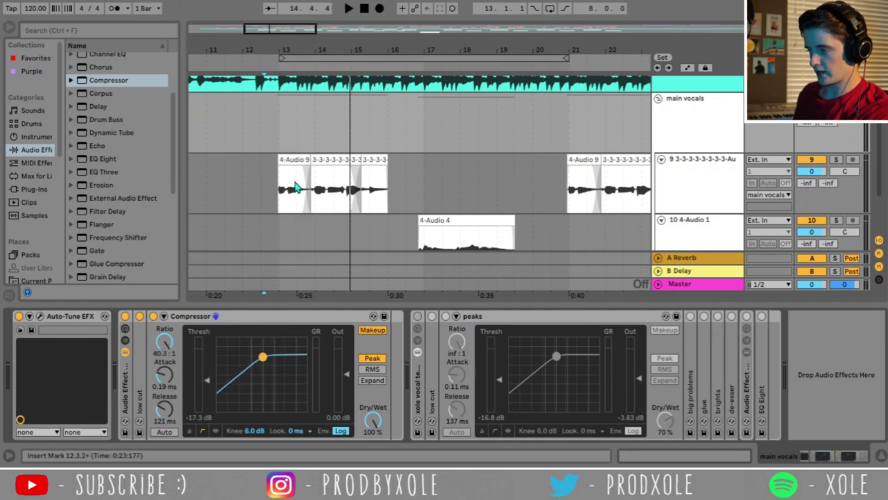
click(273, 122)
key(space)
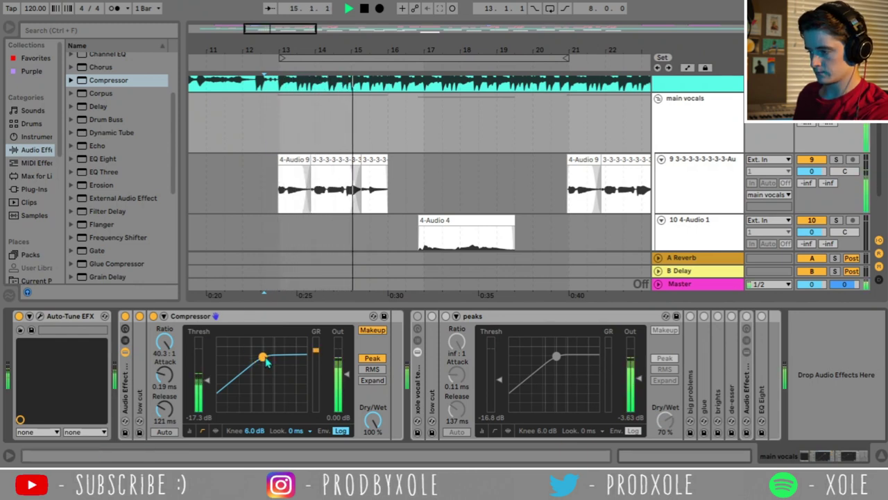
key(space)
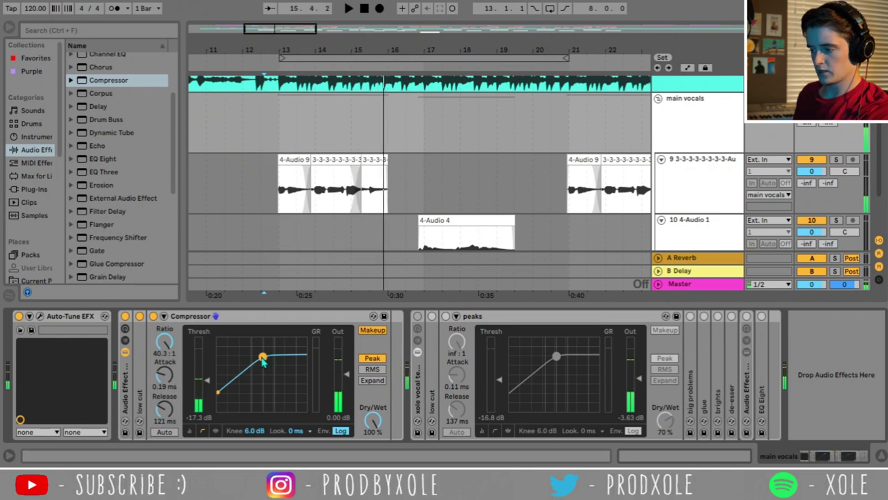
Compare a Compressor threshold of 0.35 dB at inf:1 with an extreme -35.2 dB at 54.5:1 during playback
drag(262, 359, 296, 347)
key(space)
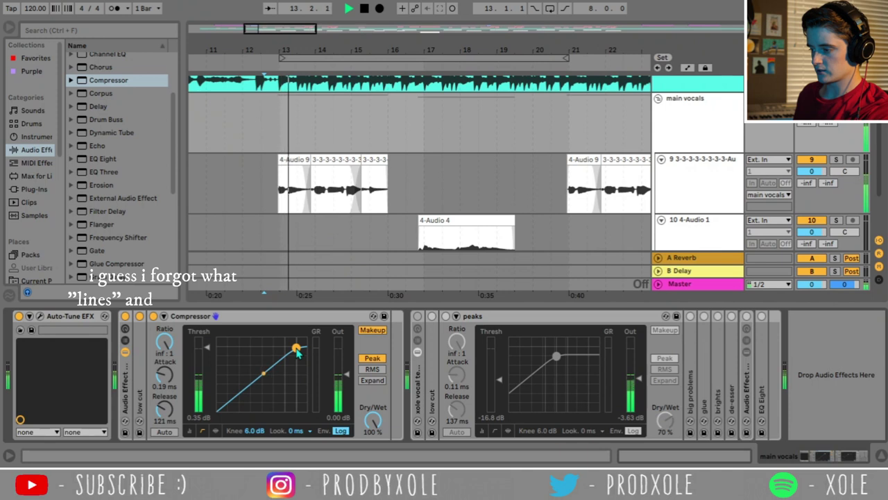
drag(297, 351, 230, 369)
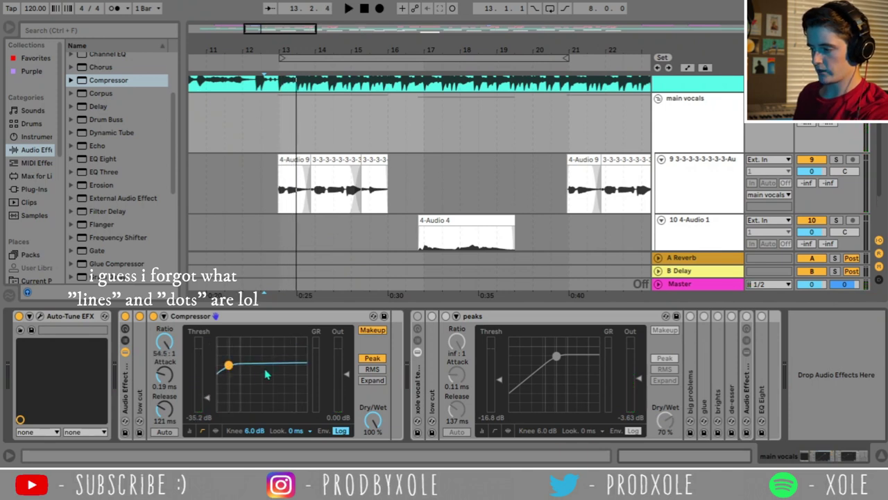
key(space)
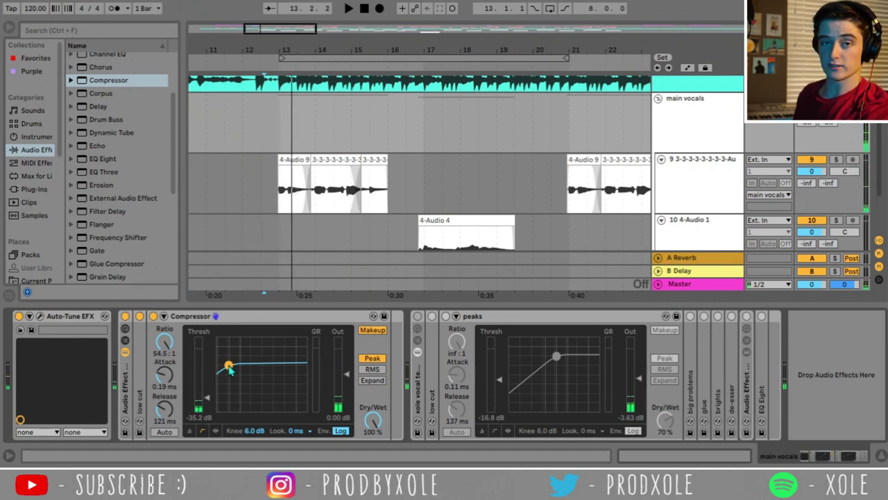
Set the Compressor's ratio to inf:1, try a -16.9 dB threshold, and raise it to -13.1 dB while playing the vocals
drag(229, 370, 264, 361)
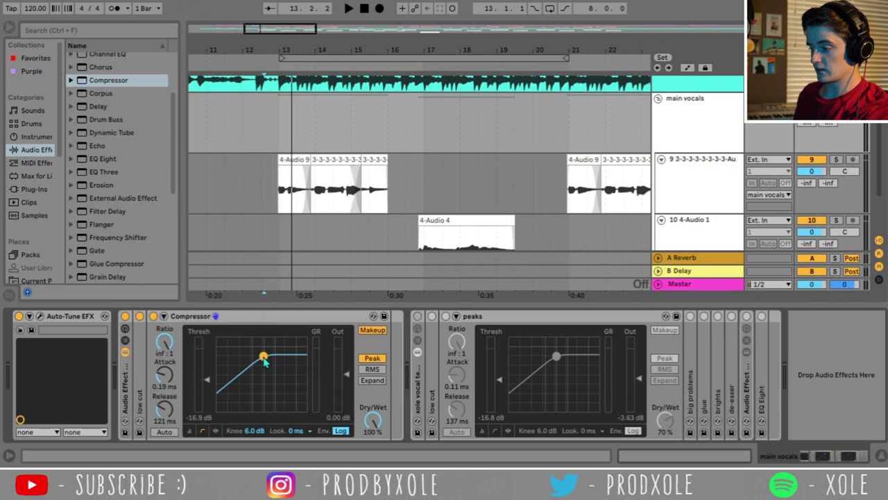
key(space)
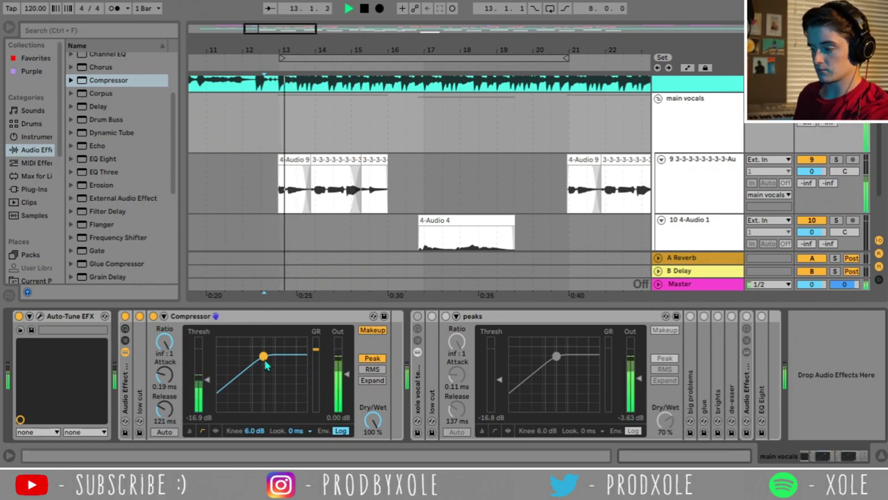
drag(264, 357, 271, 355)
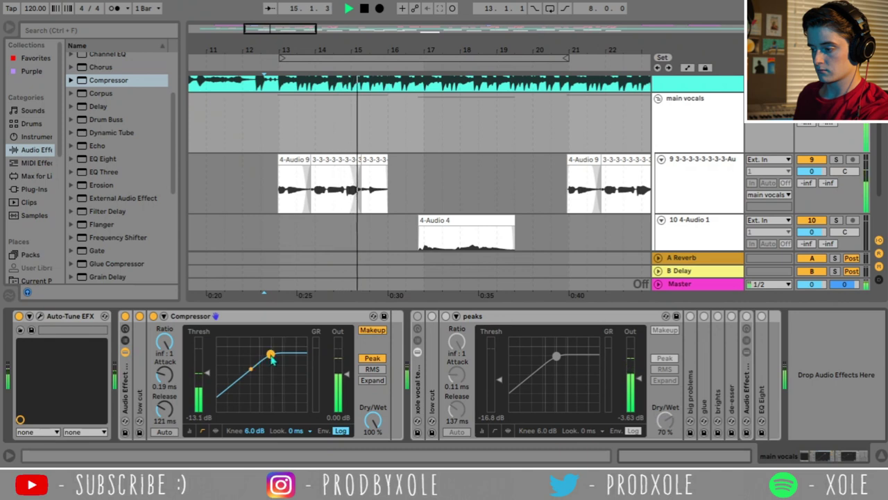
key(space)
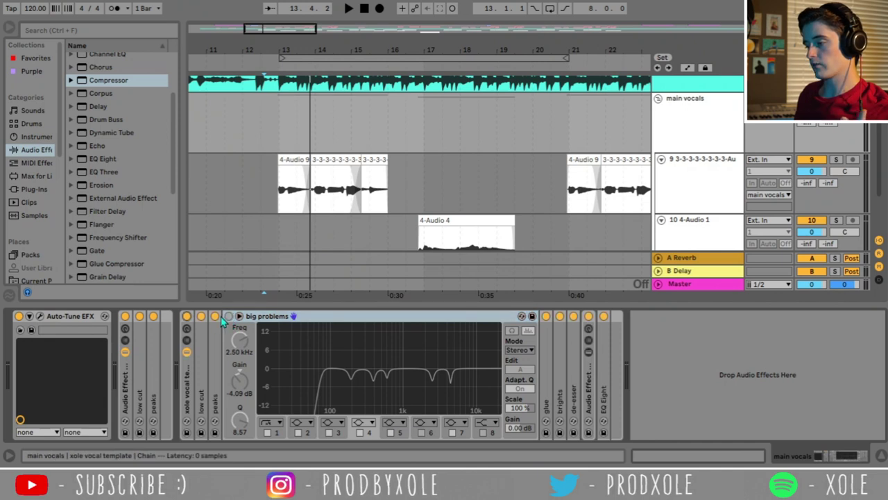
In the vocal template rack, enable big problems and bypass low cut, peaks, glue, brights, de-esser, the nested rack and EQ Eight
click(228, 316)
click(201, 317)
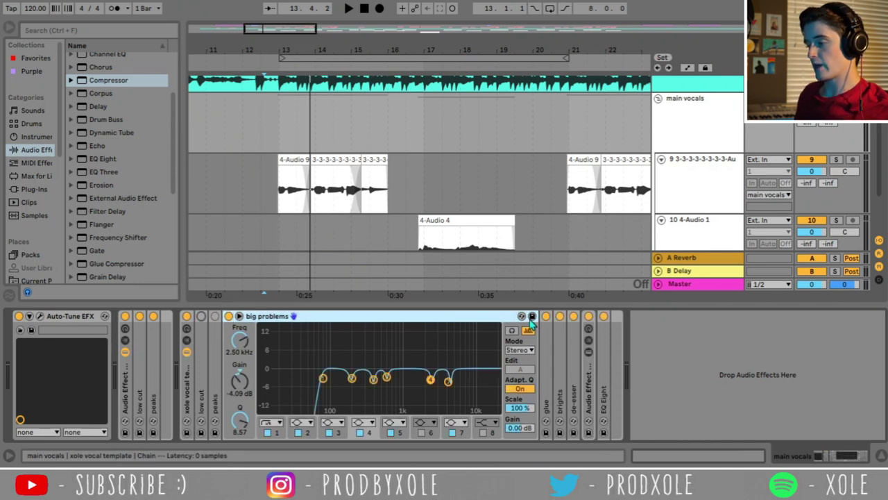
click(588, 317)
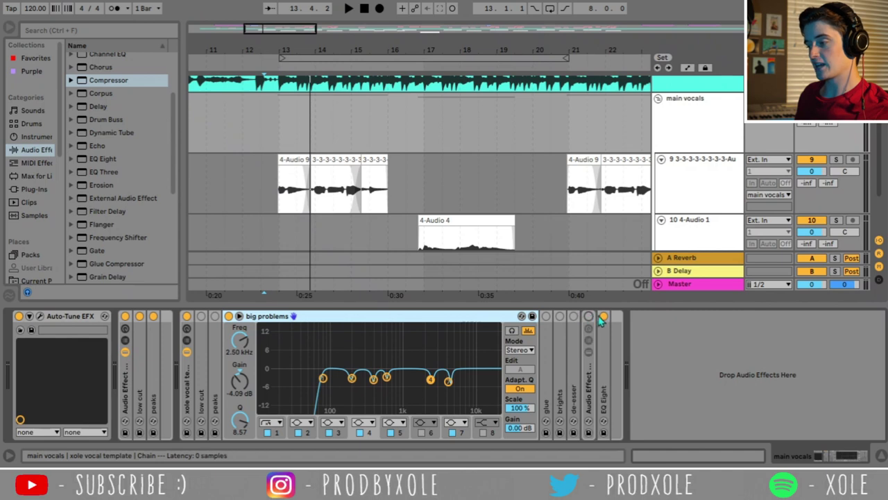
click(603, 317)
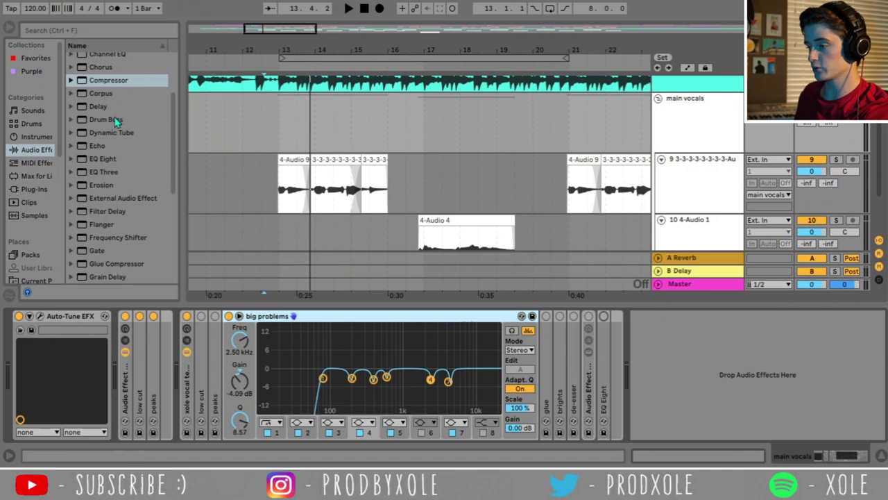
Add an EQ Eight after peaks in the new rack and make band 1 a steep low cut somewhat below 100 Hz
scroll(136, 185, up, 3)
drag(118, 241, 165, 376)
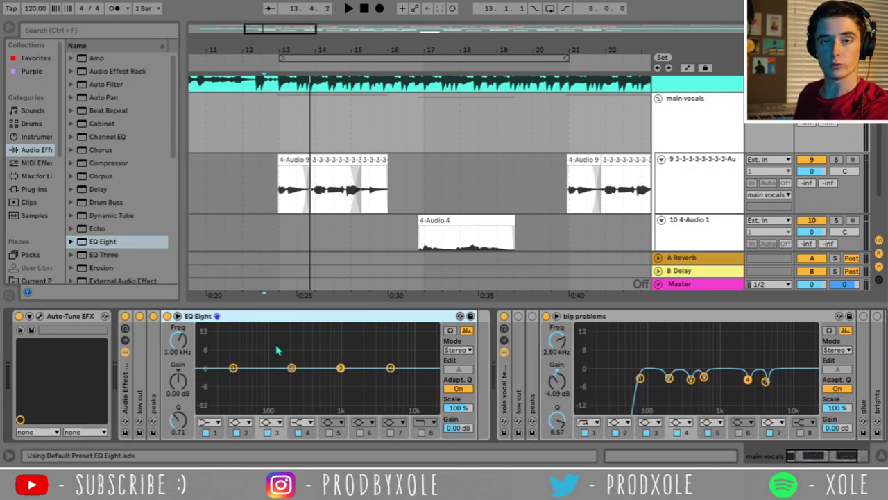
click(217, 422)
click(210, 340)
drag(233, 378, 255, 378)
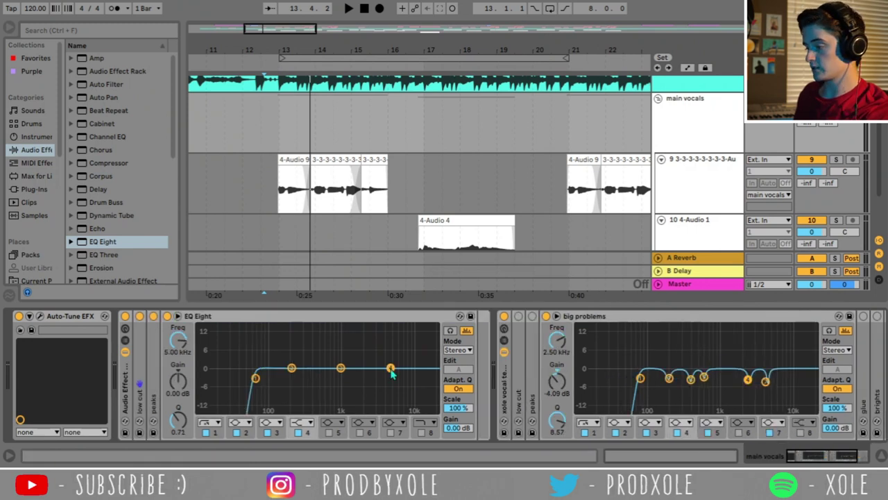
Change the new EQ Eight's band 4 to a bell filter and set its Q to 5.68
click(303, 425)
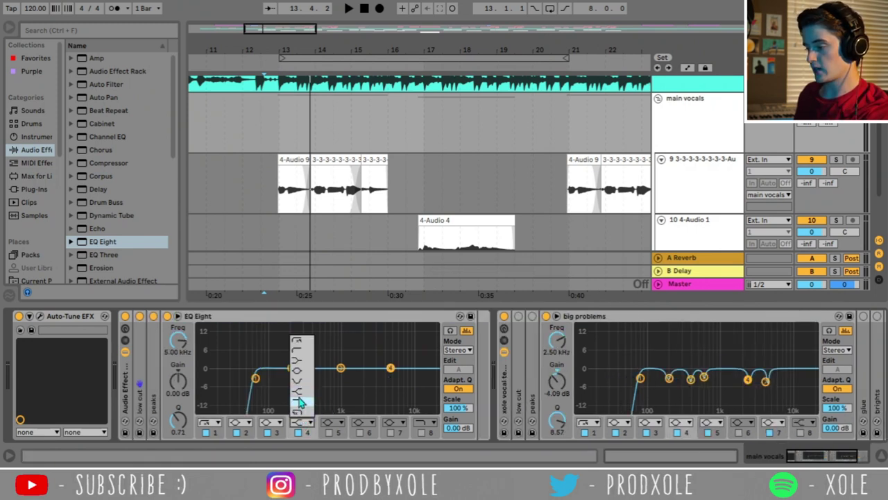
click(303, 375)
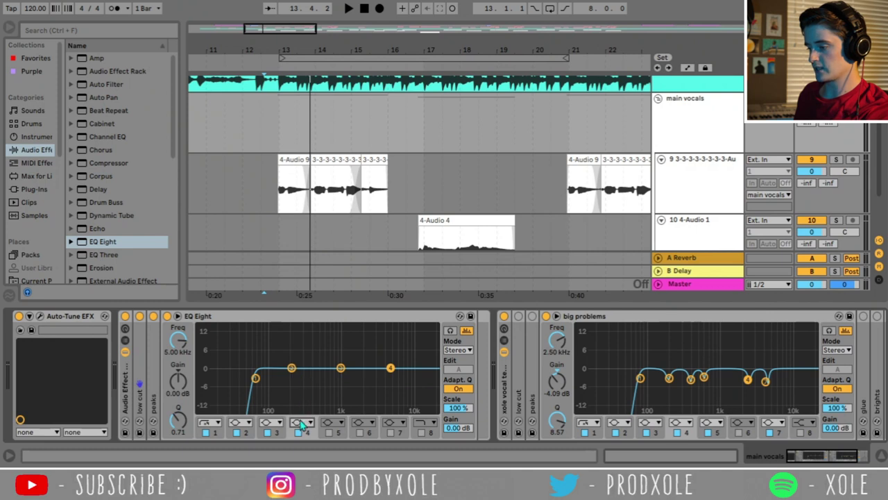
drag(177, 411, 179, 405)
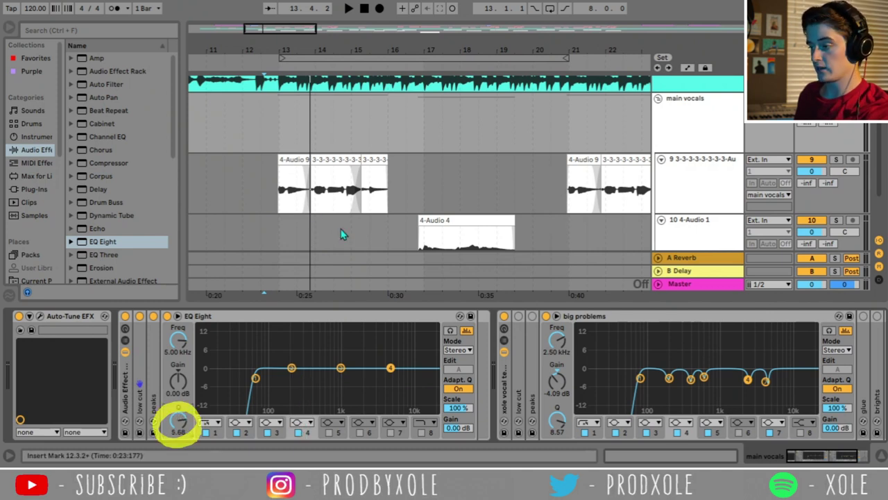
Play the vocals from about 12.3.3 and boost band 4 to 15.0 dB, sweeping it to 5.62 kHz
click(269, 123)
key(space)
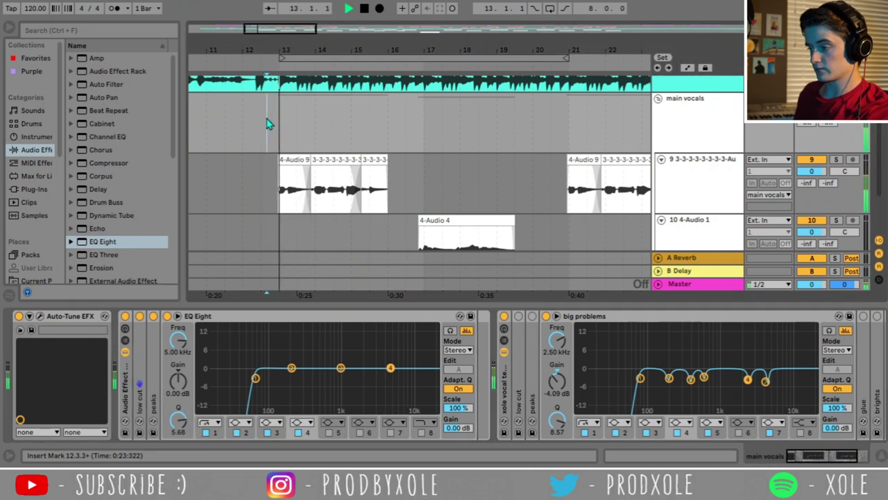
drag(390, 367, 394, 327)
key(space)
key(space)
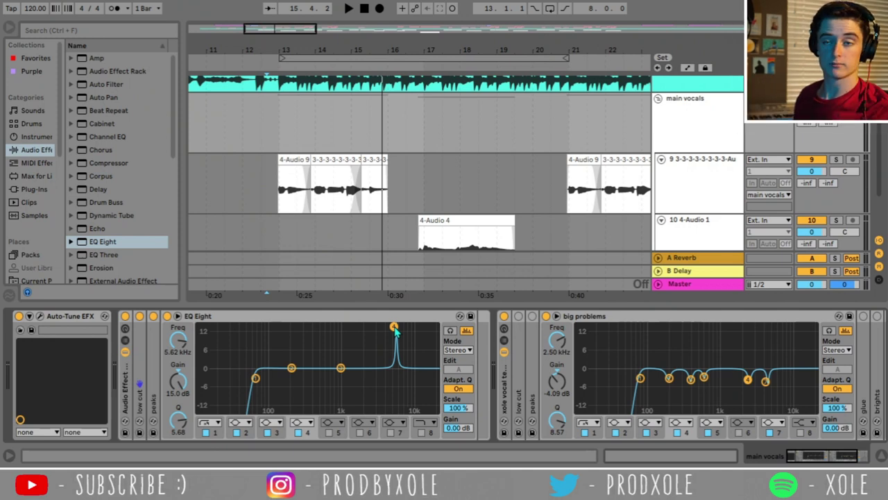
Turn on the EQ Eight's audition mode, sweep the boosted band 4 to 653 Hz, and listen to the vocals there
click(451, 332)
drag(395, 332, 328, 326)
key(space)
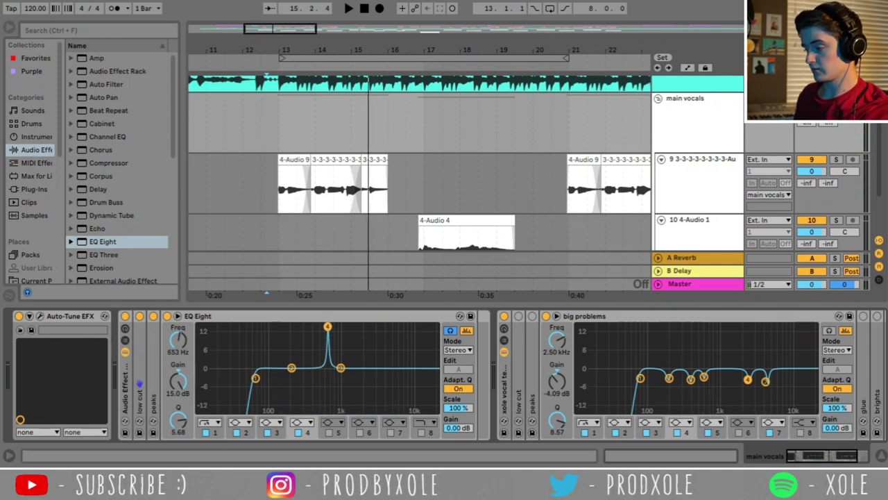
key(space)
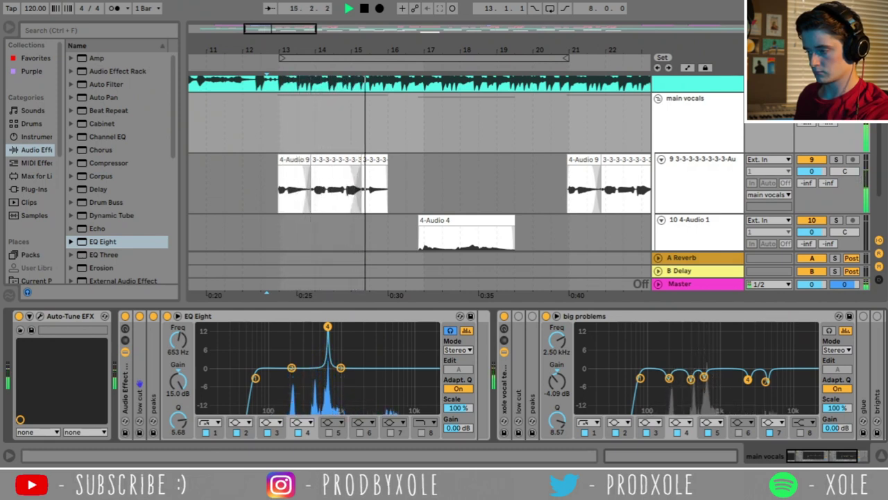
key(space)
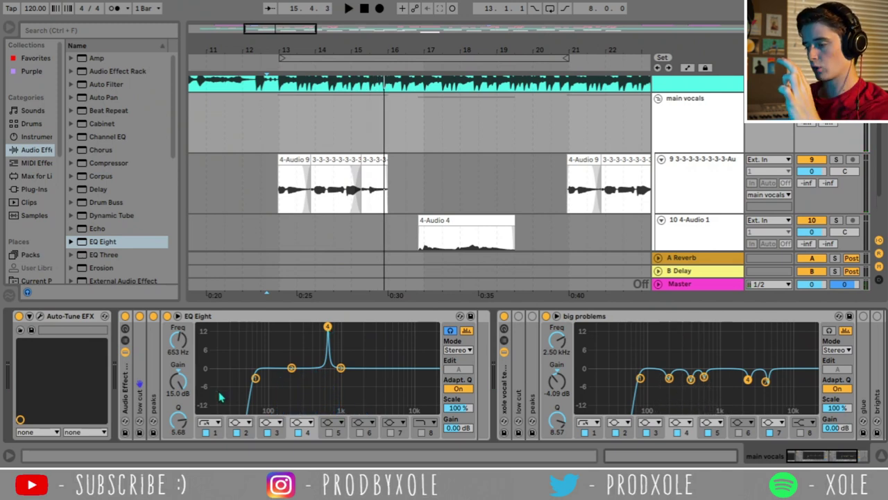
Turn band 4 into a narrow cut at 653 Hz and boost band 2 to 15.0 dB at 2.45 kHz with a Q of 5.92
drag(180, 379, 179, 423)
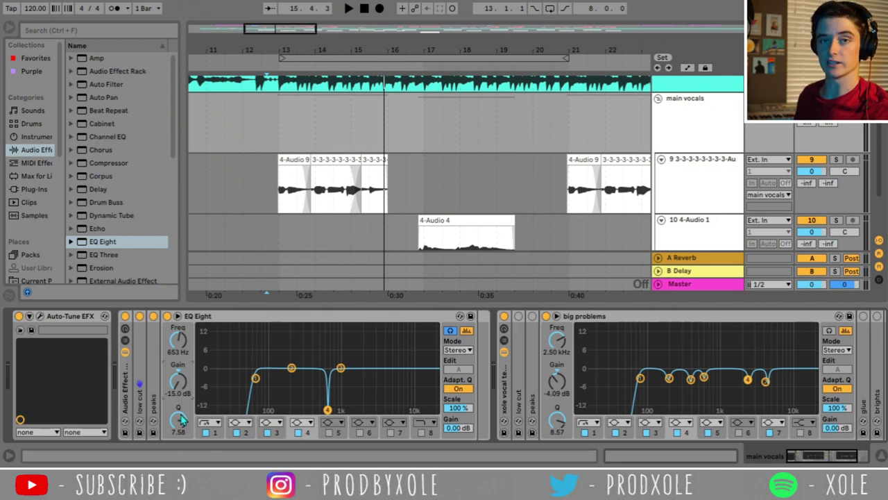
drag(292, 366, 368, 326)
drag(178, 428, 179, 402)
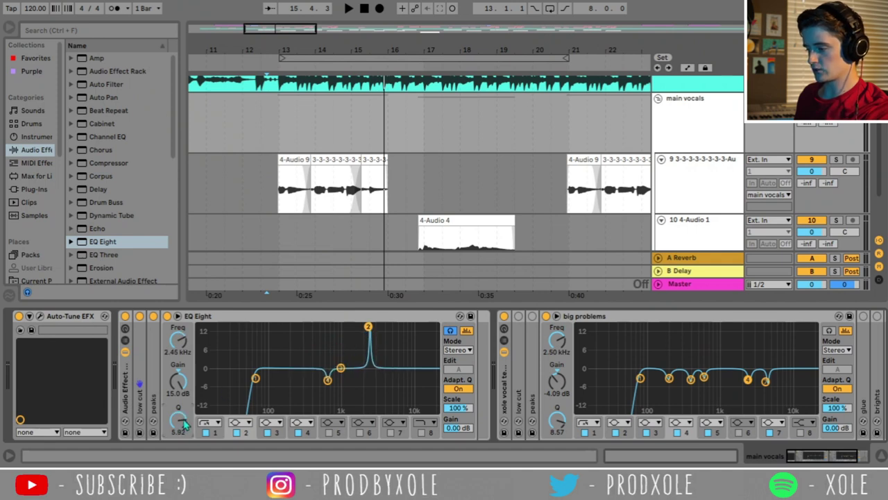
Sweep the boosted band 2 to 220 Hz, listen to the vocals there, and cut the band to -4.52 dB
drag(368, 326, 294, 326)
key(space)
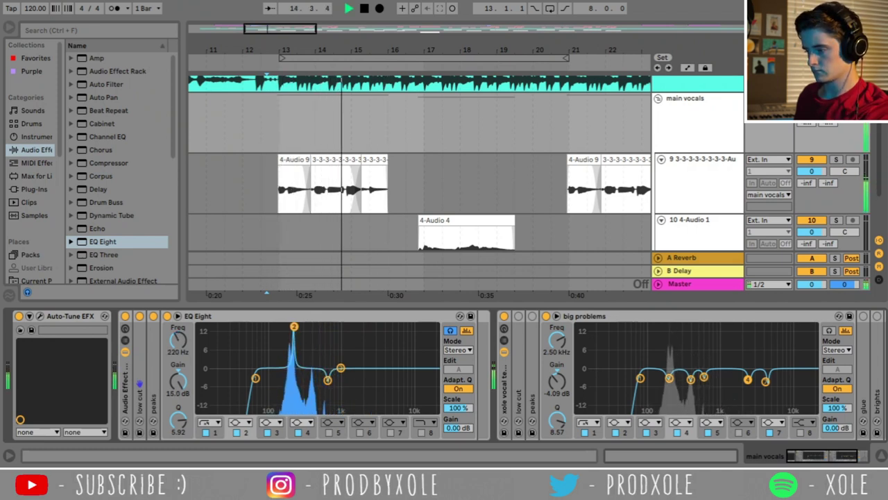
key(space)
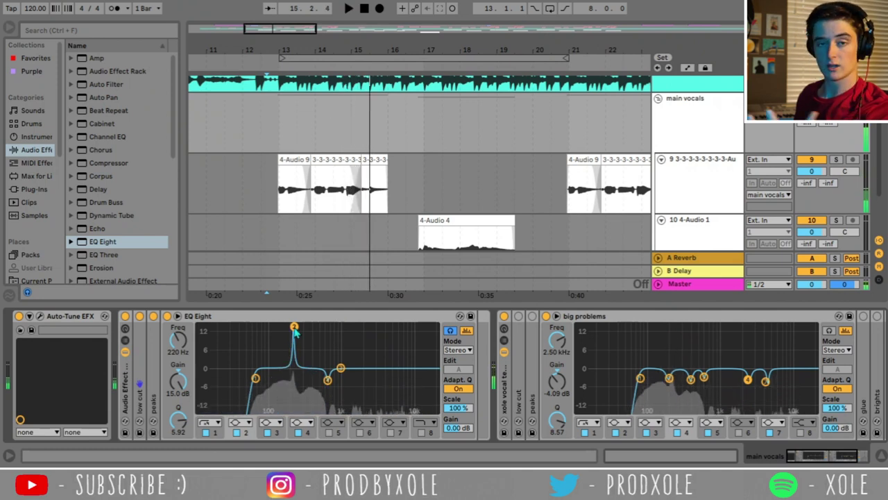
drag(294, 327, 293, 377)
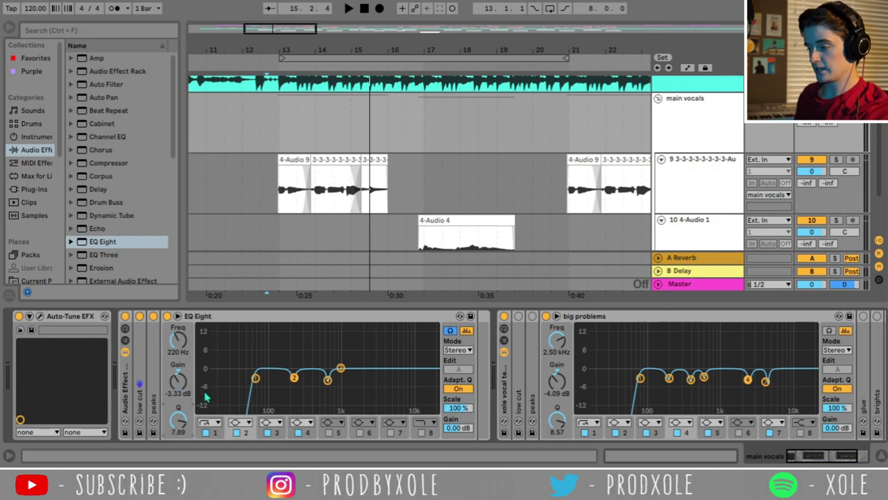
drag(187, 384, 187, 391)
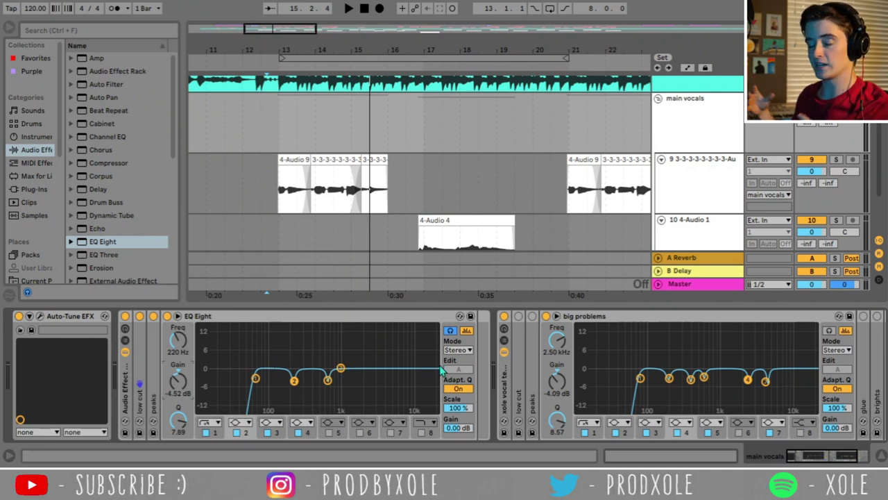
Rename the new rack's EQ Eight as big problems and collapse the device
click(321, 317)
key(ctrl+r)
text(big p)
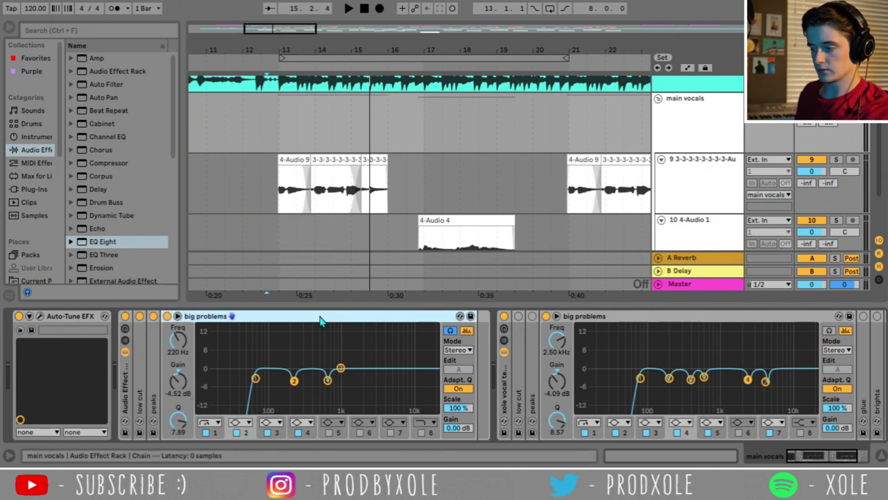
double_click(258, 320)
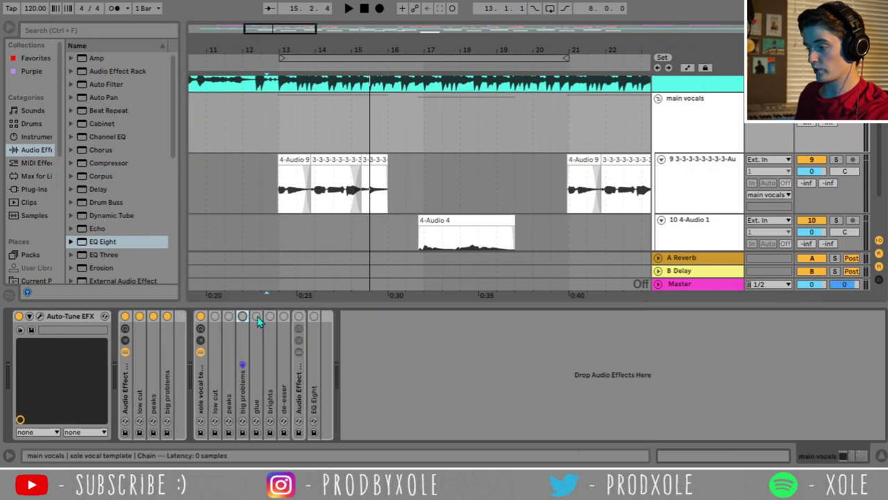
Expand the template's glue, add a Glue Compressor after big problems in the new rack, and match its attack and ratio to the template's
double_click(253, 330)
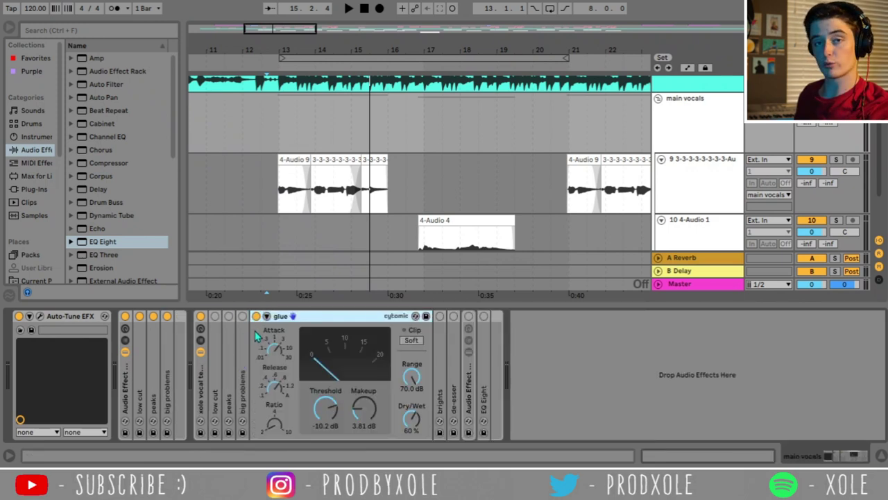
scroll(122, 228, down, 3)
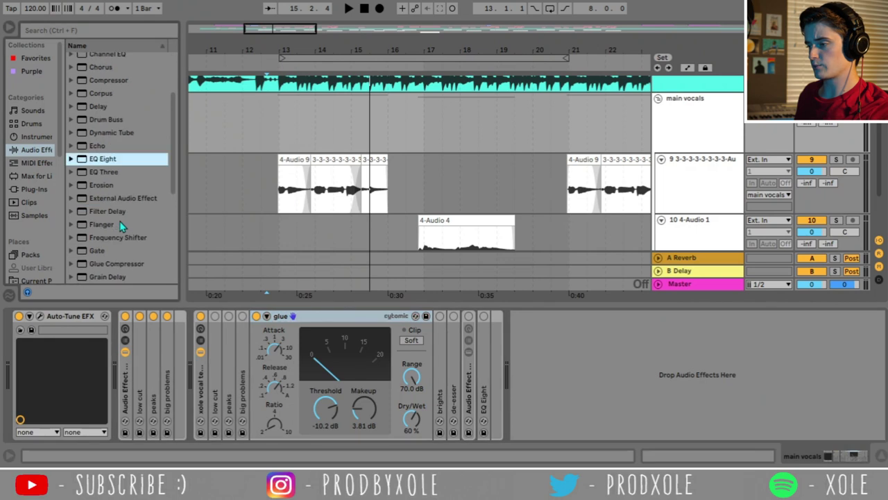
drag(105, 267, 196, 356)
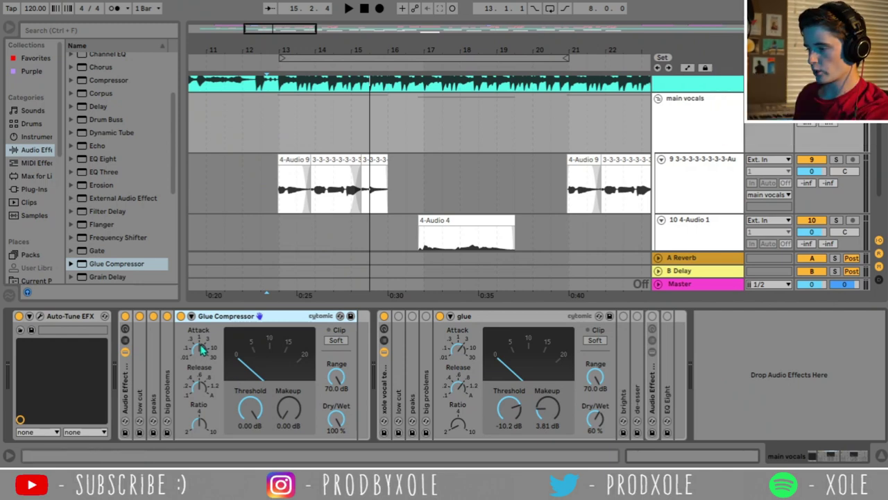
drag(201, 349, 201, 349)
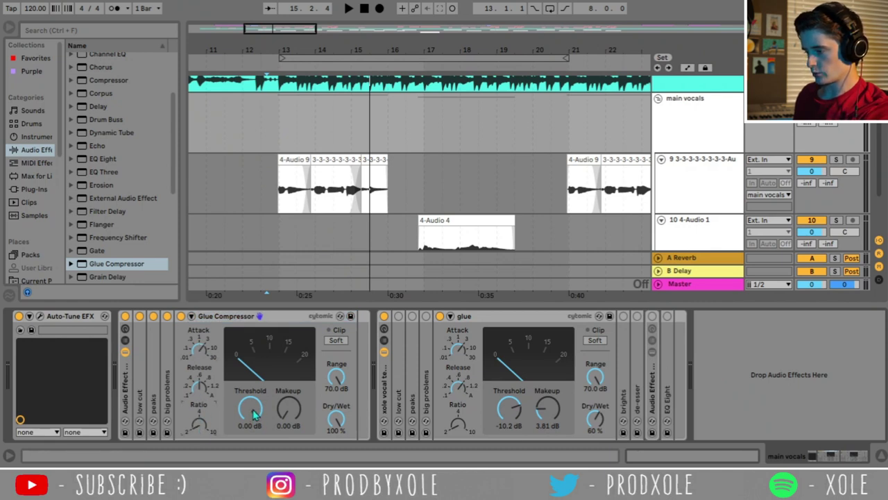
Lower the new Glue Compressor's threshold to -8.25 dB while playing the vocals, and set its makeup gain to 2.00 dB
key(space)
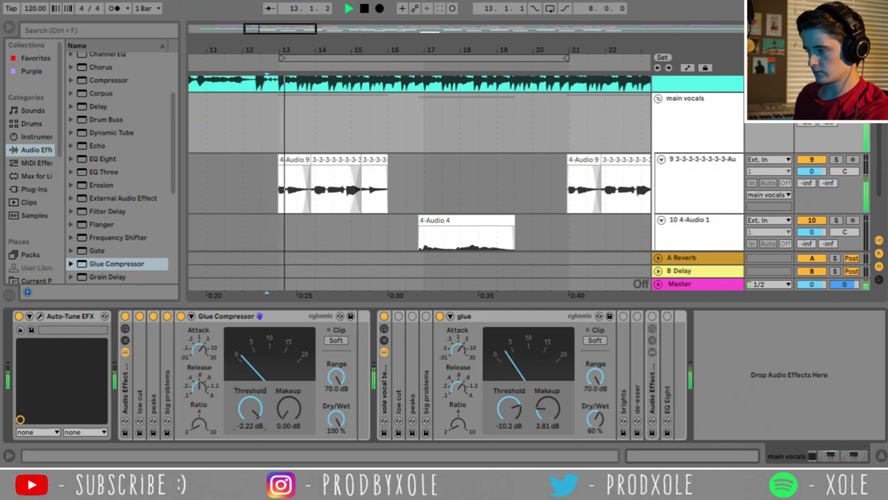
drag(250, 410, 250, 415)
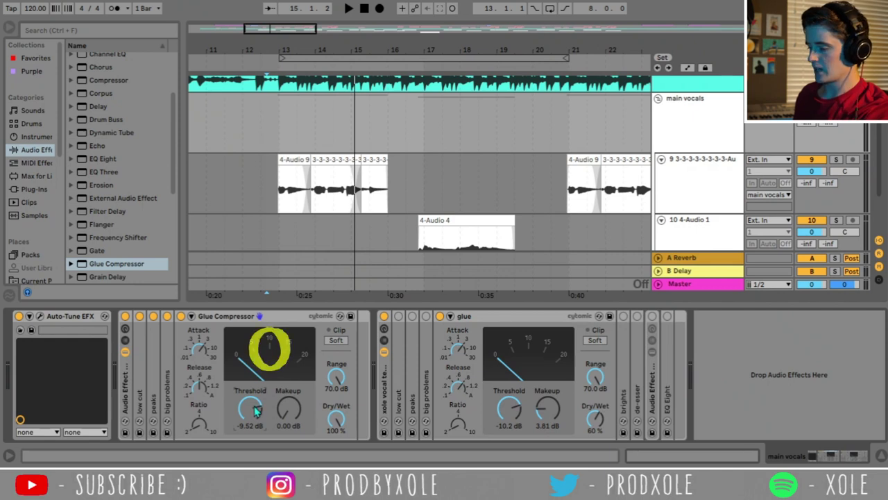
key(space)
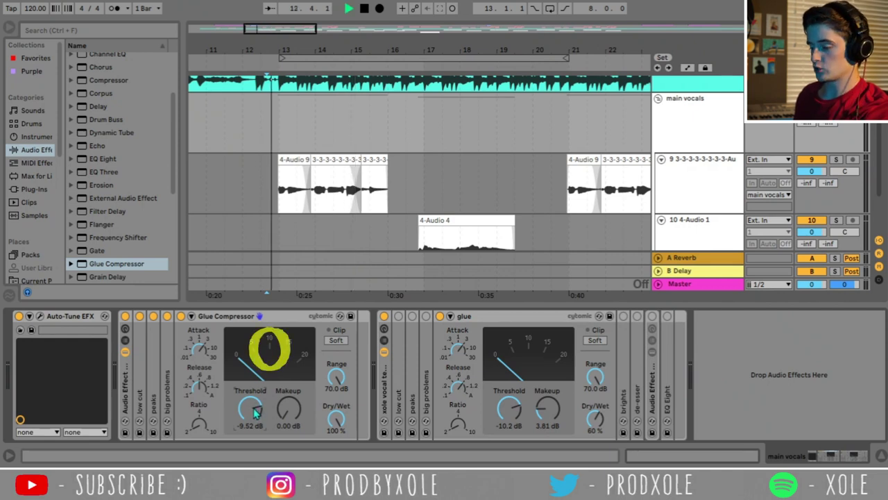
drag(256, 412, 250, 406)
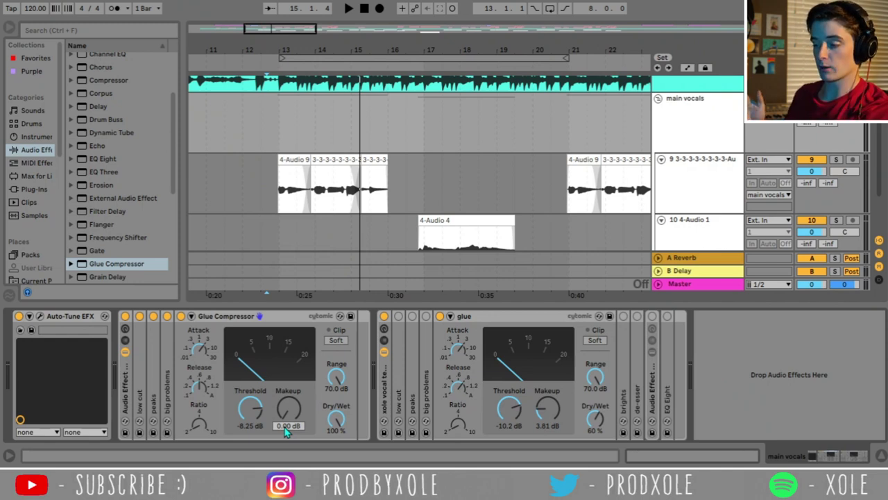
text(2)
key(Return)
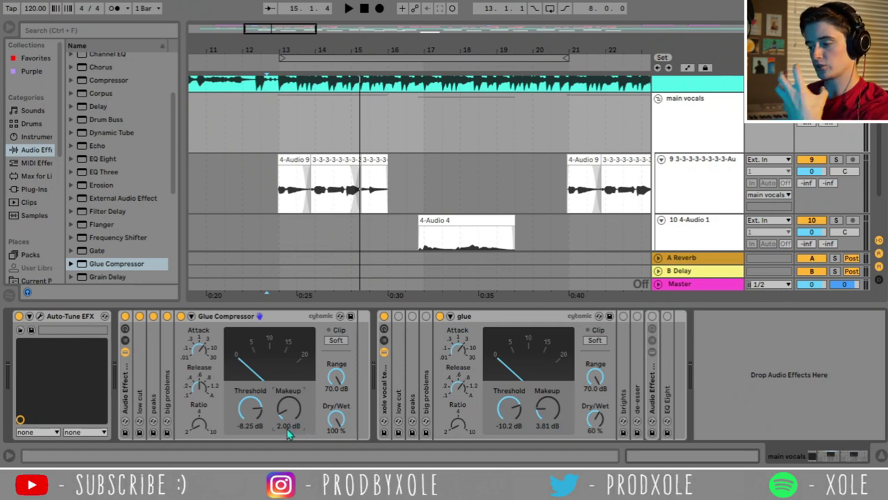
click(126, 379)
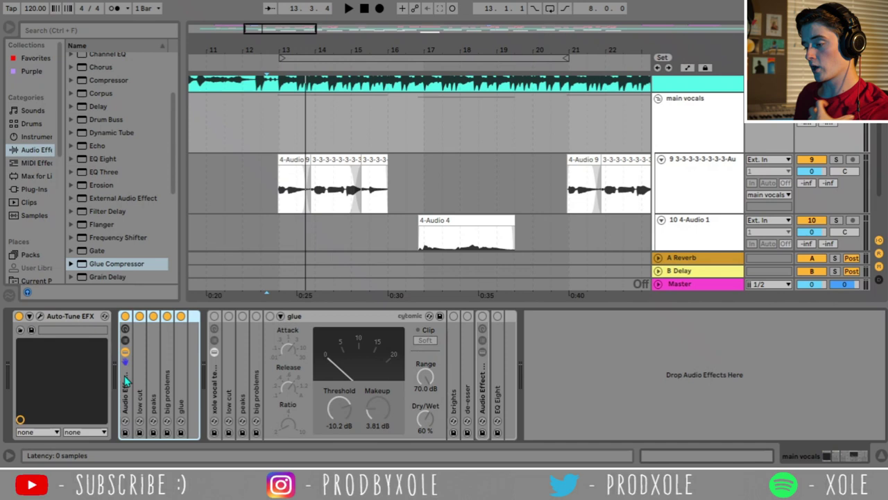
click(142, 350)
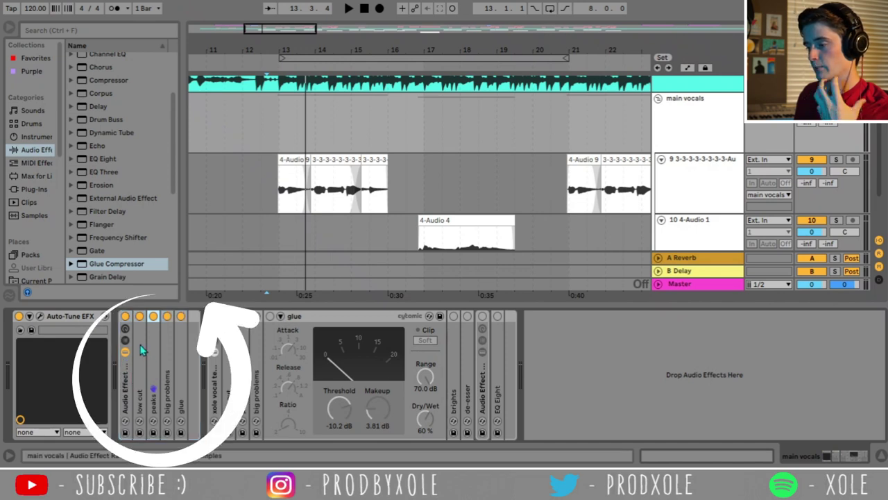
click(180, 331)
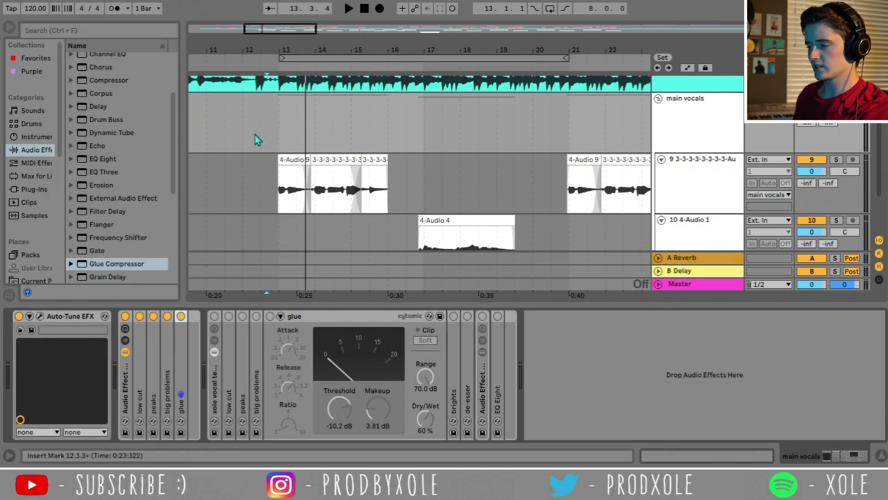
Play the vocals from 12.4.2 with the new rack switched off and again with it switched on to compare the sound
click(274, 120)
click(126, 317)
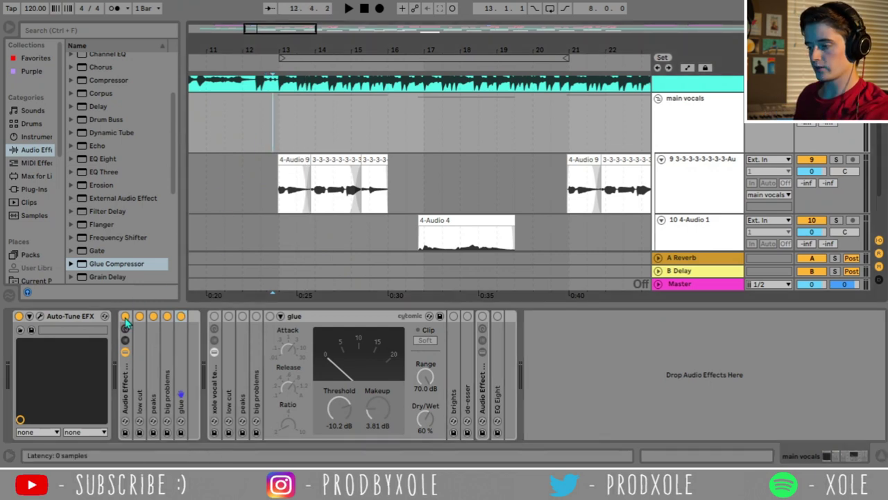
key(space)
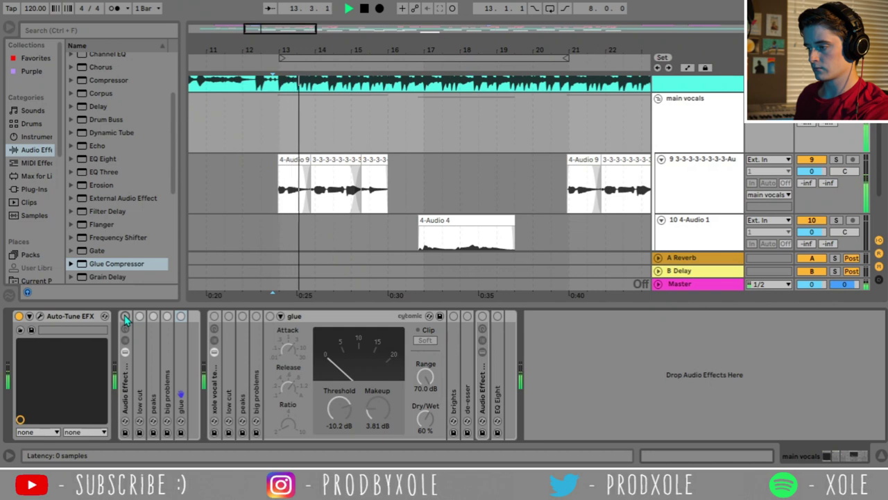
key(space)
click(126, 317)
key(space)
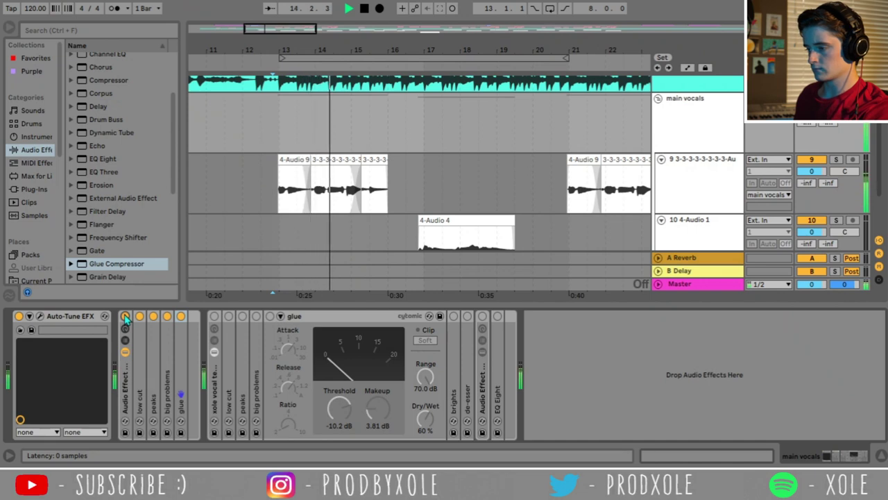
key(space)
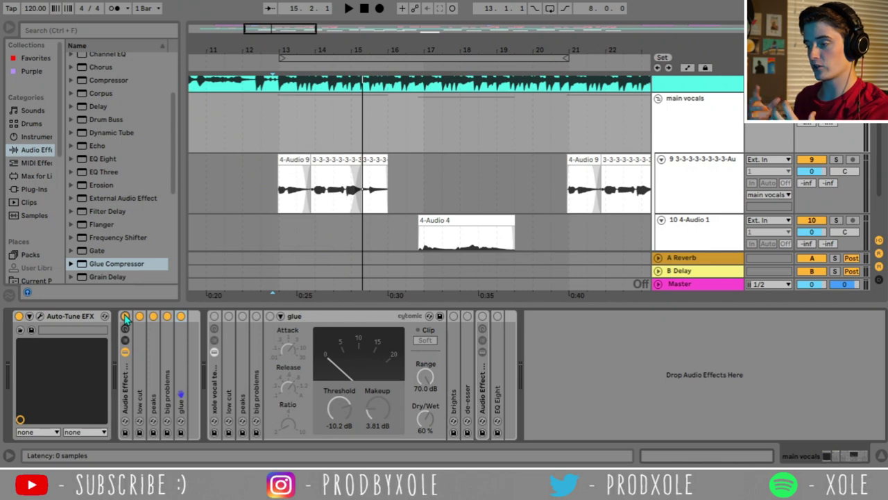
With the template's brights expanded for reference, add an EQ Eight after glue in the new rack and make band 1 a low cut at 51.6 Hz
double_click(346, 316)
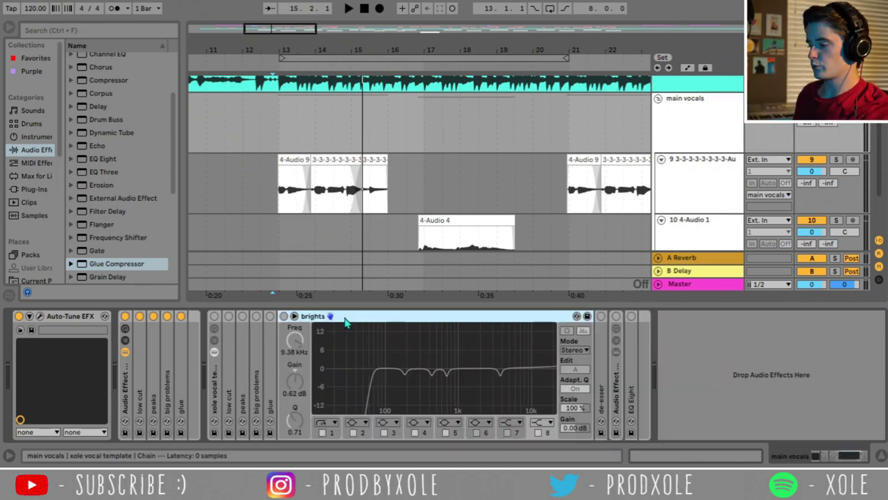
drag(103, 161, 197, 375)
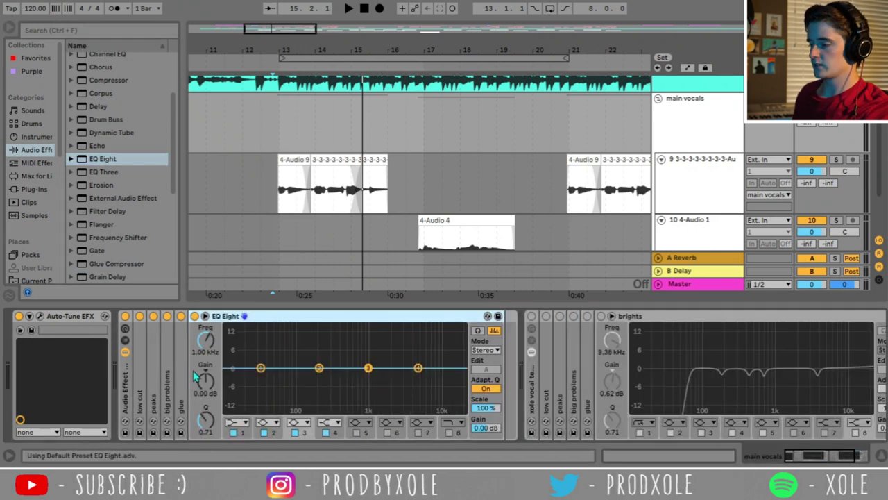
click(243, 421)
click(238, 356)
drag(259, 374, 277, 383)
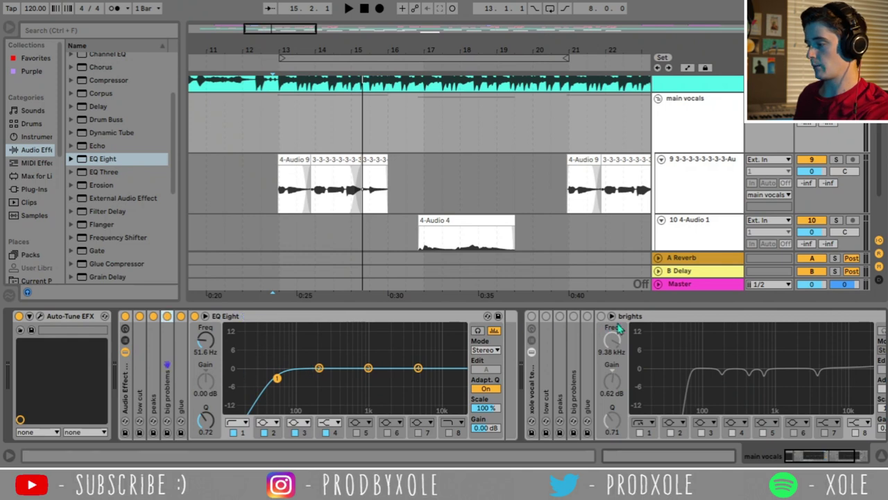
Boost the new EQ Eight's high-shelf band 4 by 1.36 dB at 5.62 kHz and rename the device as brights
drag(418, 368, 422, 365)
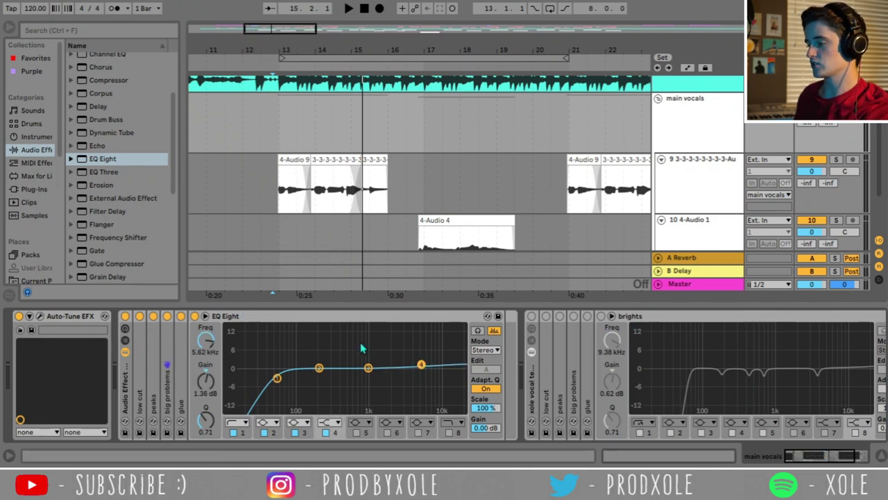
click(336, 324)
key(ctrl+r)
text(bir)
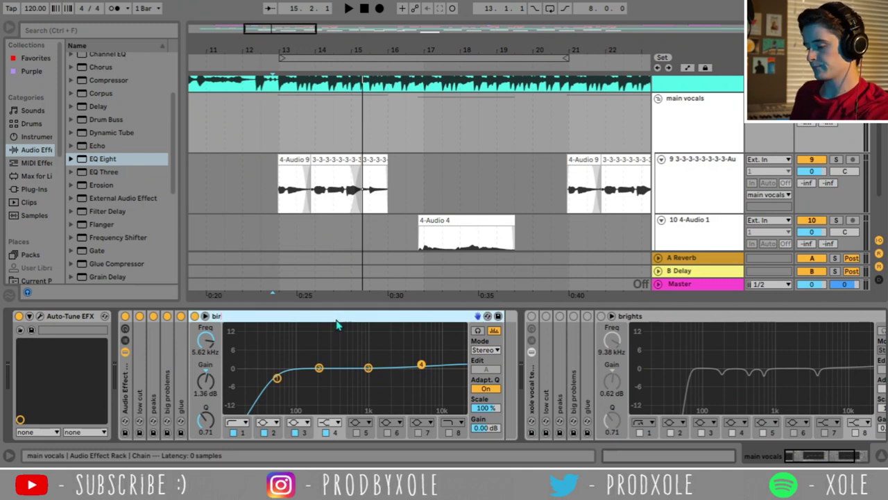
text(hgts)
key(BackSpace)
key(BackSpace)
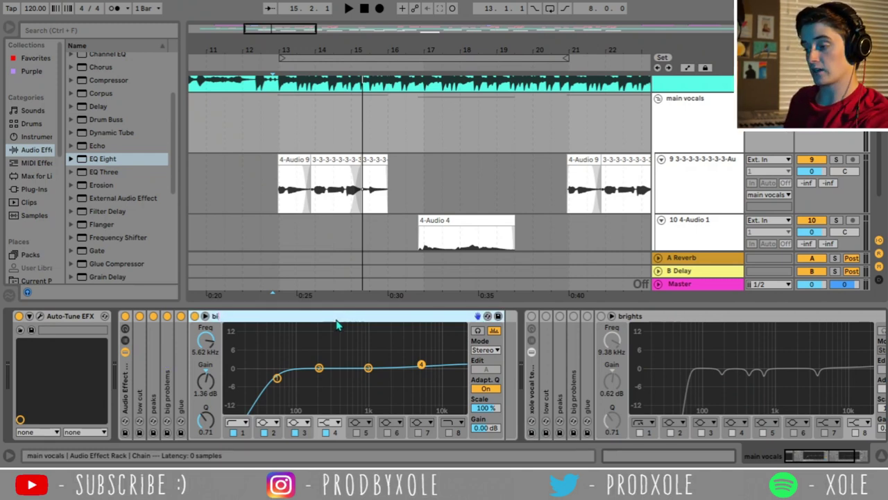
text(rights)
key(Return)
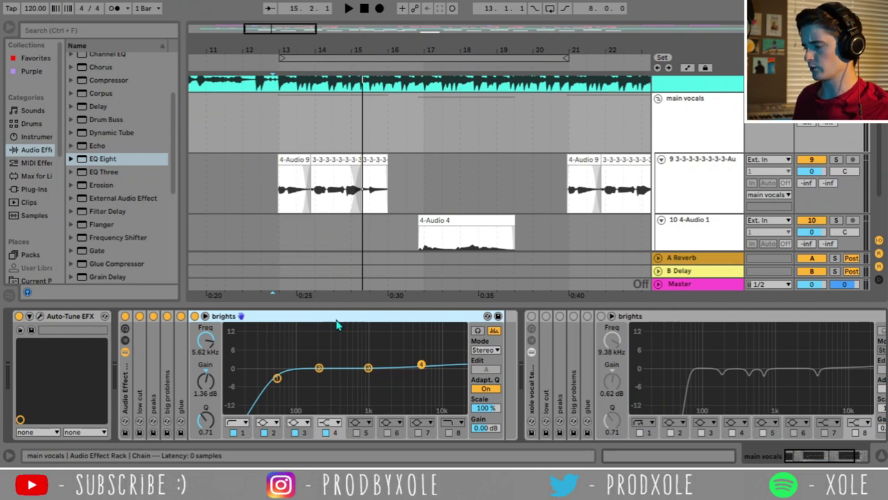
Collapse brights in the template rack, and expand its de-esser and the sauce rack to examine their settings and chains
click(578, 318)
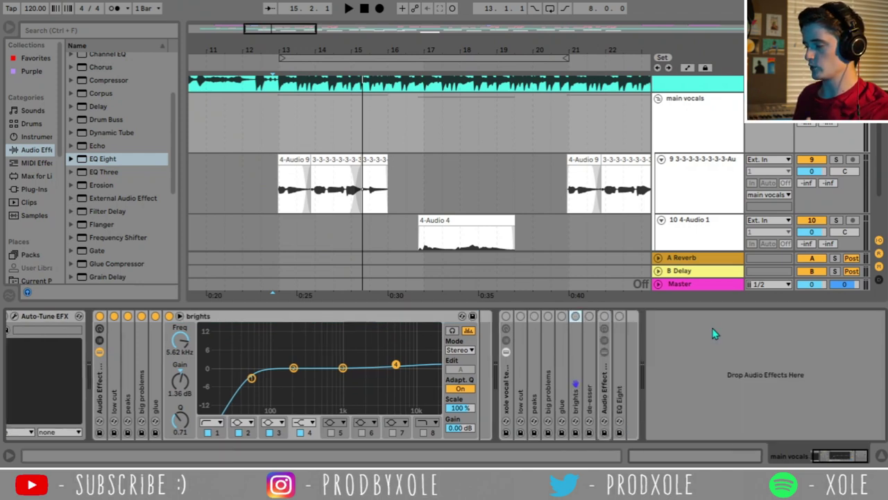
double_click(589, 395)
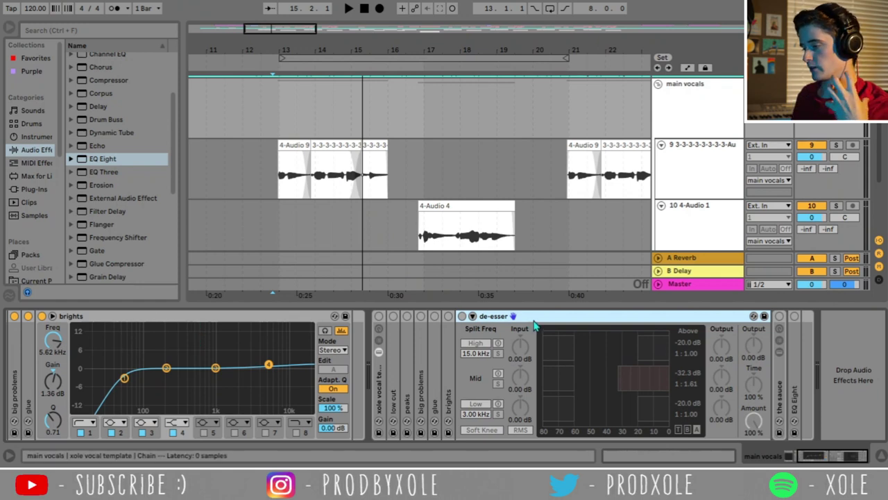
click(778, 374)
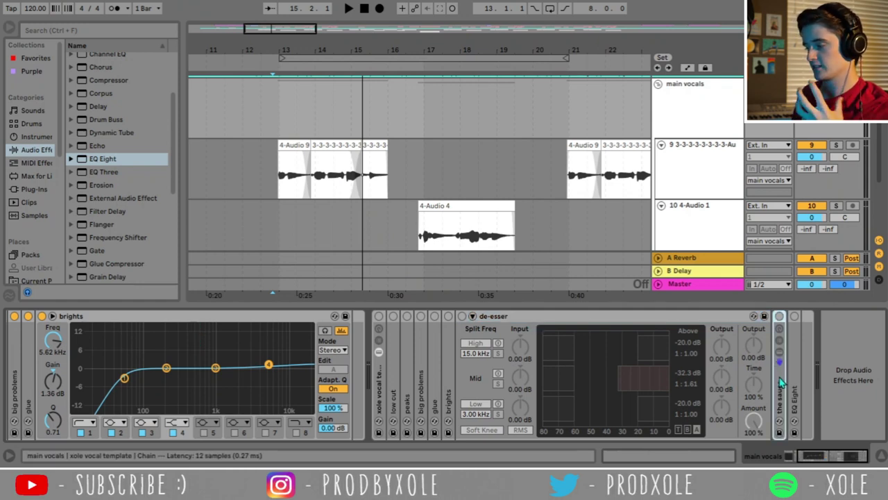
double_click(780, 380)
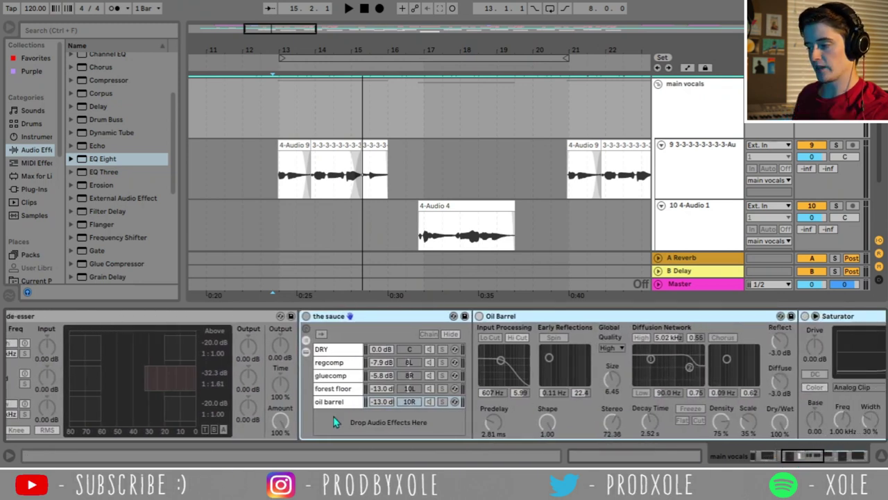
Collapse the sauce in the template rack, examine the template's de-esser, and collapse brights in the new rack
double_click(347, 319)
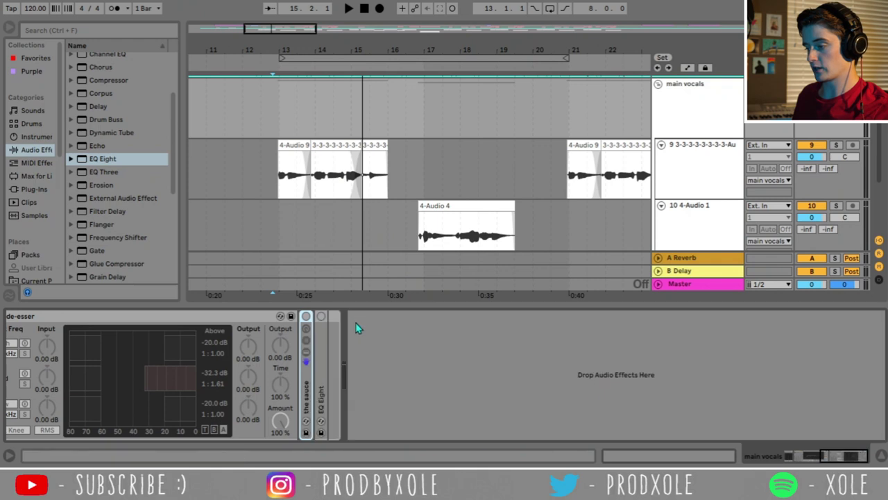
drag(833, 458, 813, 458)
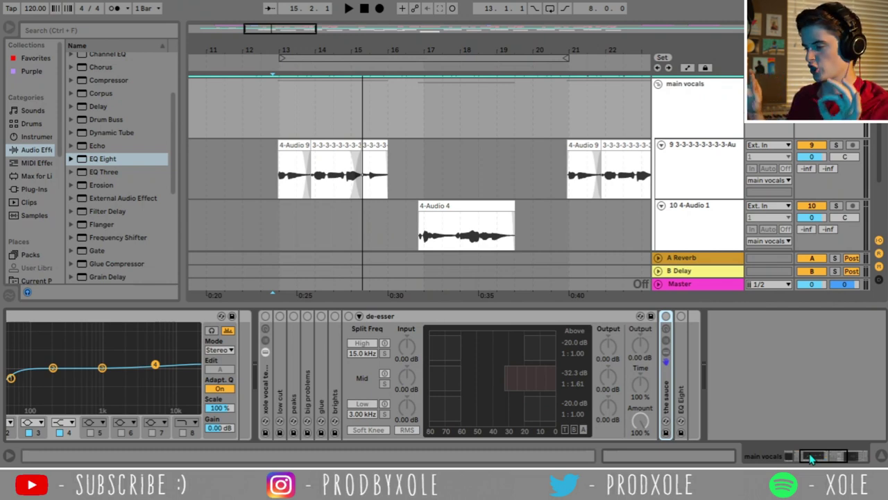
click(406, 317)
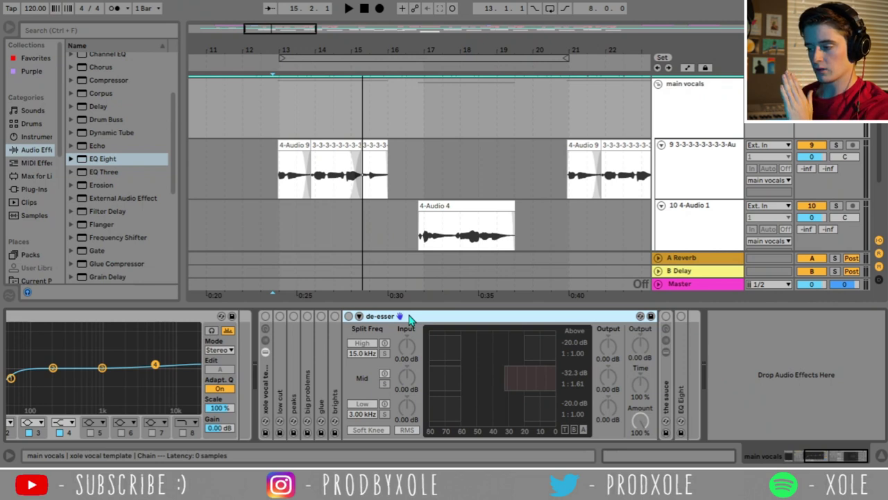
click(800, 457)
drag(800, 457, 792, 454)
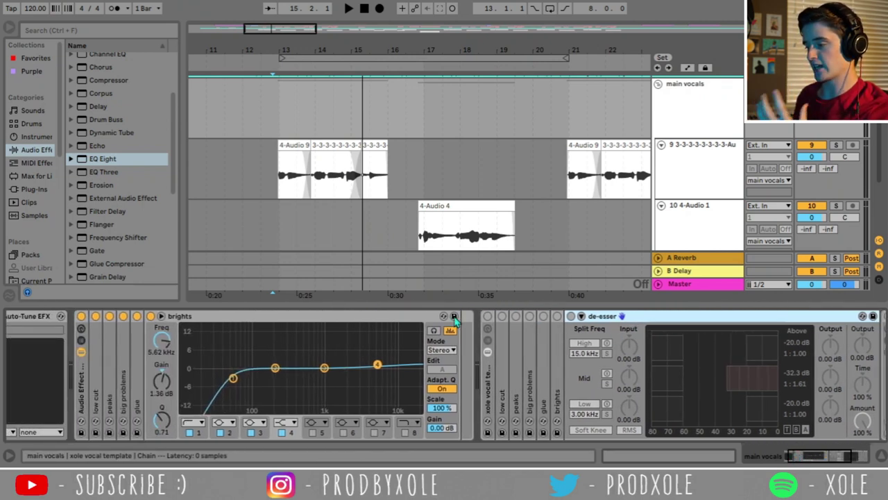
double_click(239, 318)
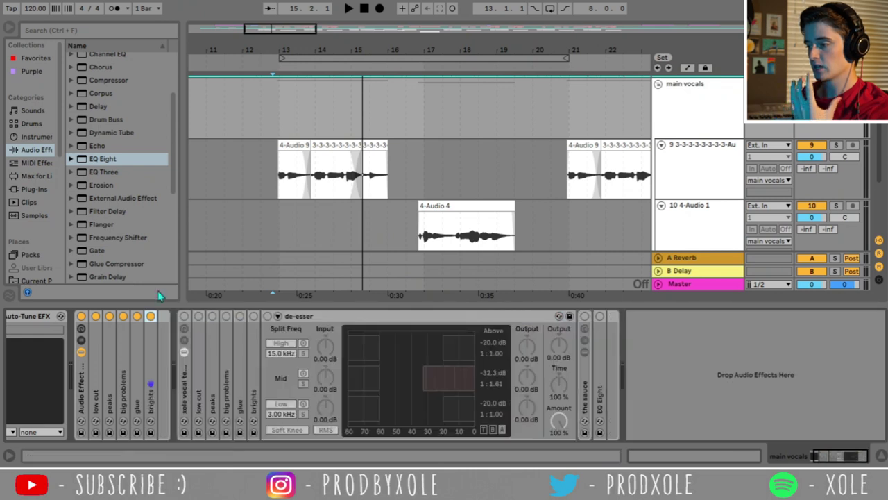
Insert a Multiband Dynamics device after brights in the new rack
scroll(120, 241, down, 3)
click(116, 234)
drag(161, 365, 157, 361)
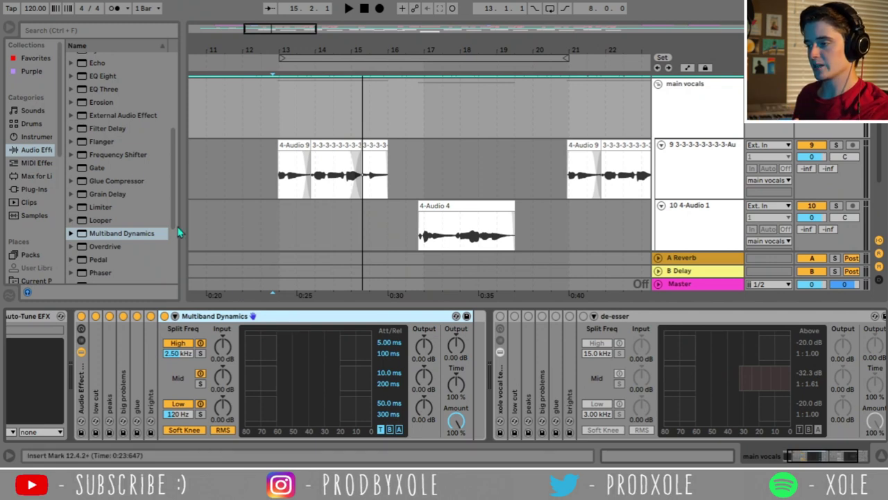
Insert a temporary EQ Eight before Multiband Dynamics, dip band 3 by 7.81 dB at 3.83 kHz for illustration, and delete it
drag(102, 78, 169, 341)
drag(338, 368, 379, 388)
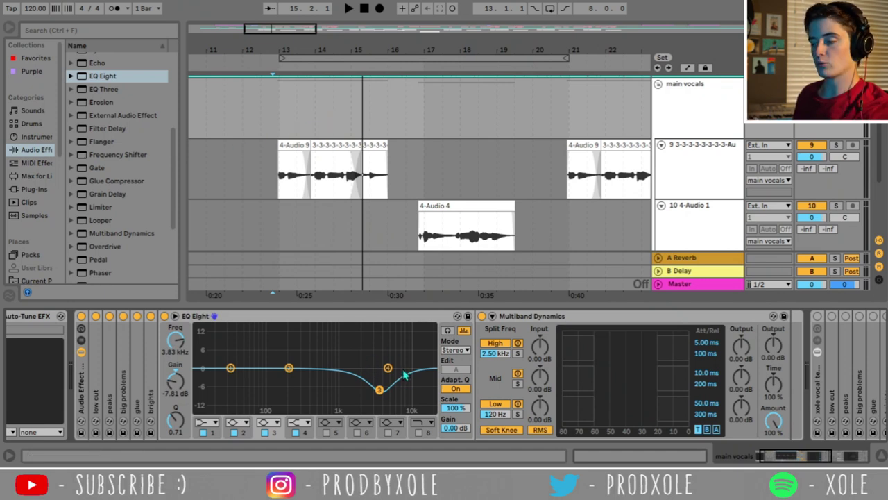
key(Delete)
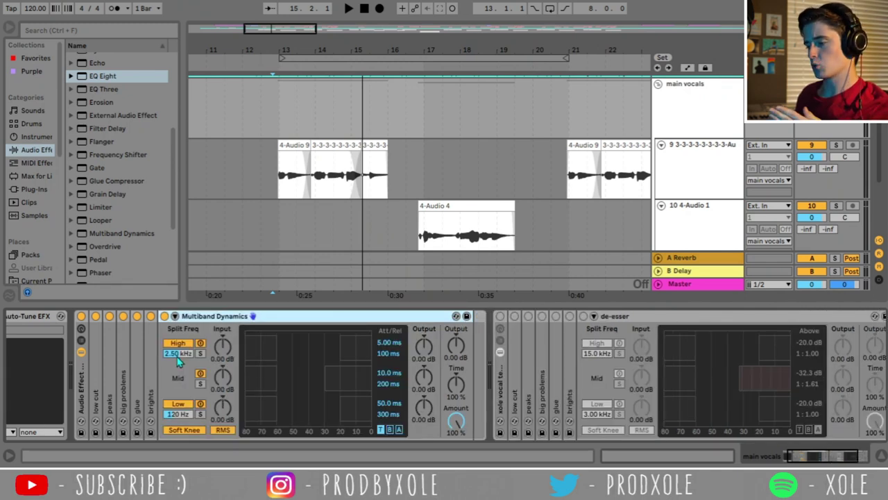
Set the Multiband Dynamics splits to 15.0 kHz high and 3.00 kHz low, and lower the mid band's above threshold to match the template's de-esser
click(177, 354)
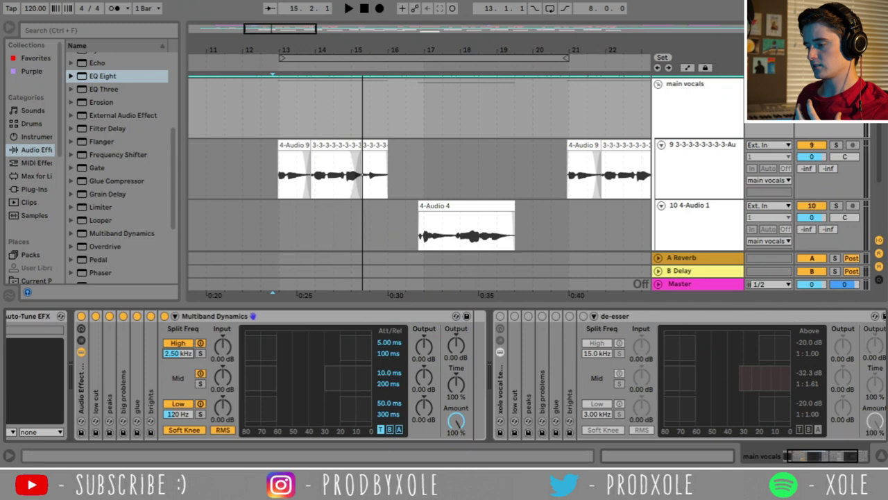
mouse_move(177, 354)
mouse_down()
mouse_move(177, 326)
mouse_move(178, 355)
mouse_up()
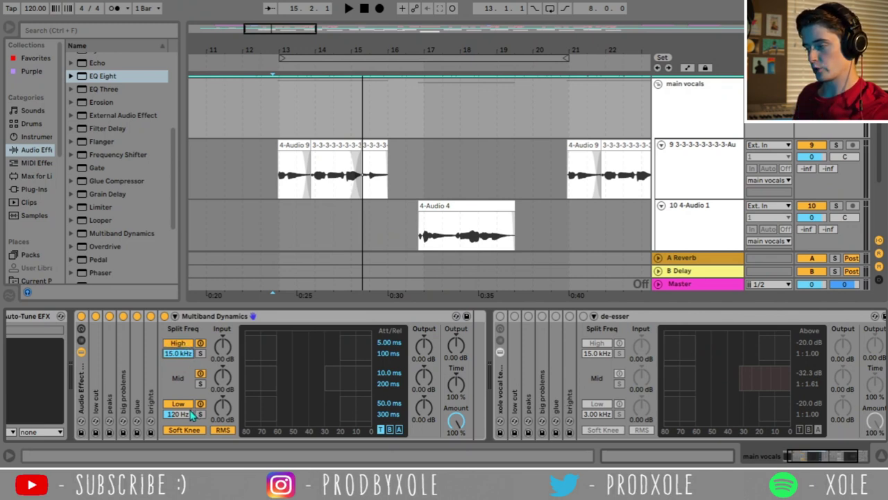
drag(180, 414, 182, 403)
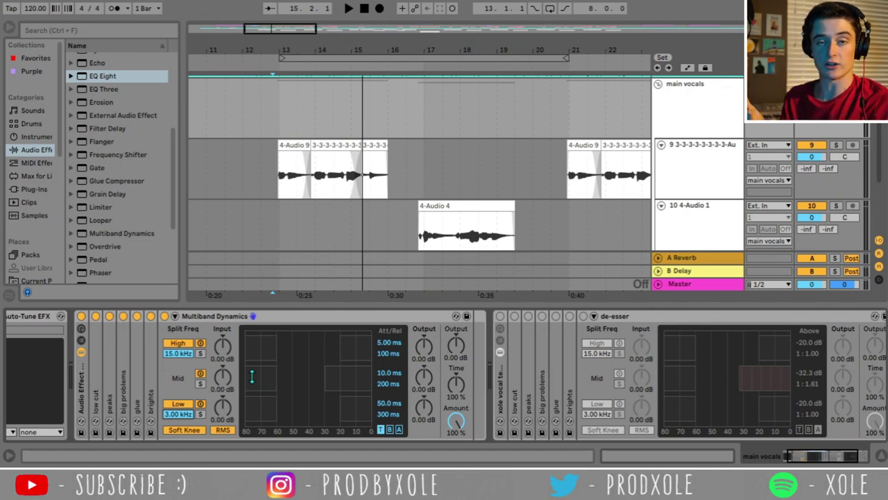
click(324, 377)
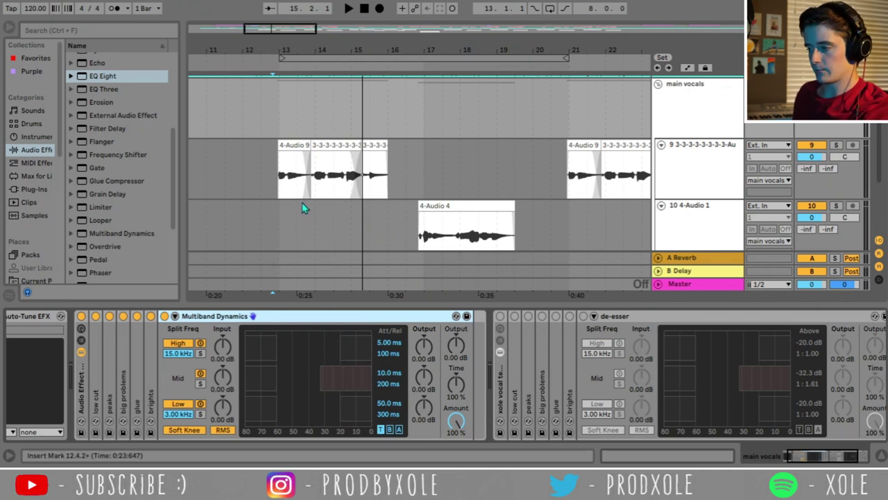
Play the vocals from 12.3.1 and again from just before the 4-Audio 4 clip to check the mid band's de-essing
drag(263, 109, 401, 119)
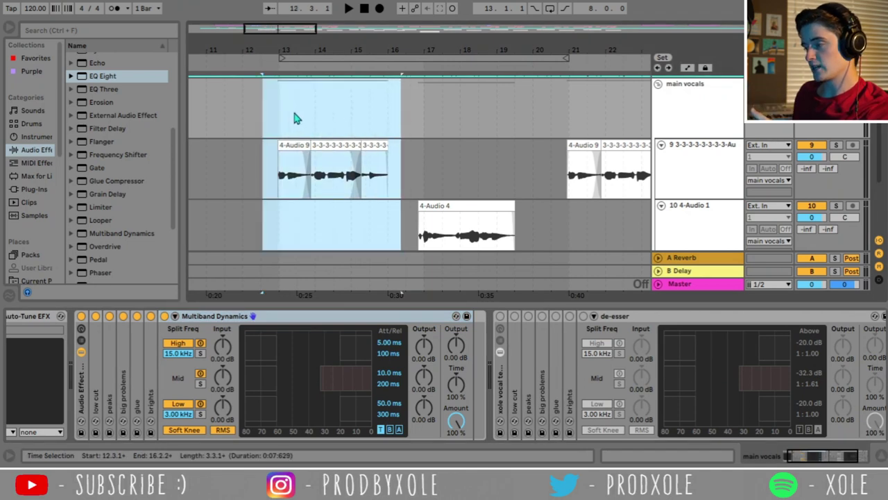
click(262, 113)
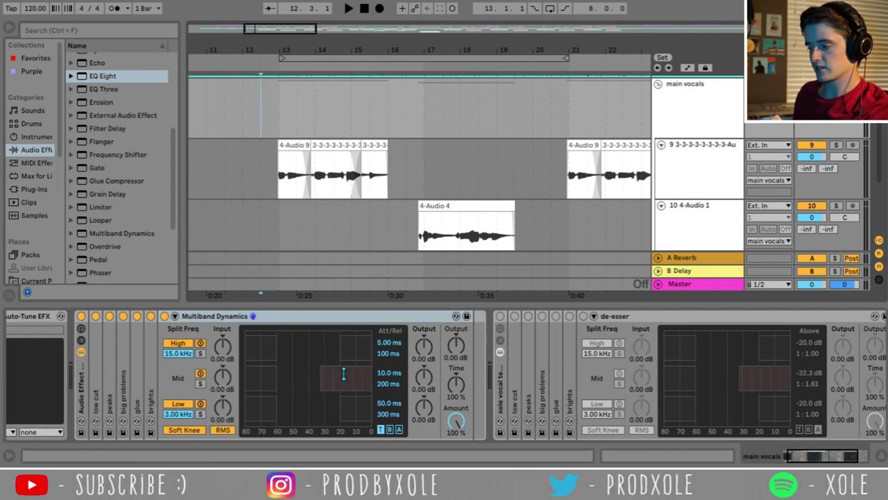
key(space)
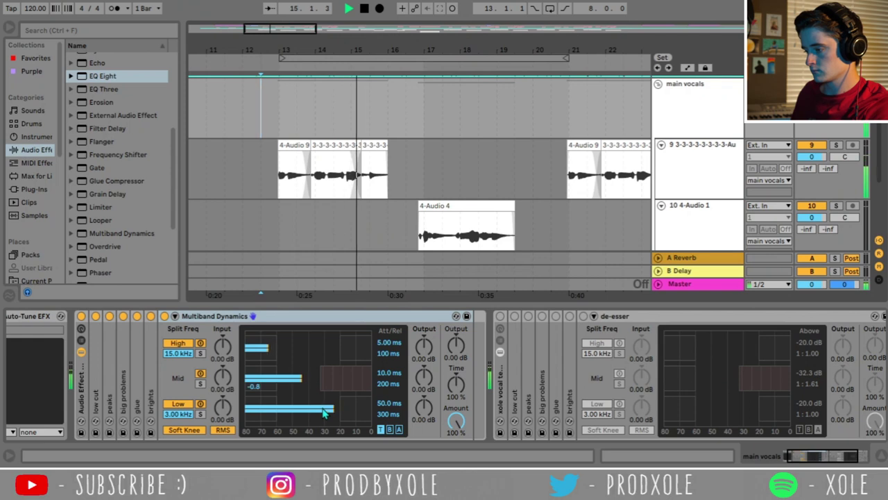
key(space)
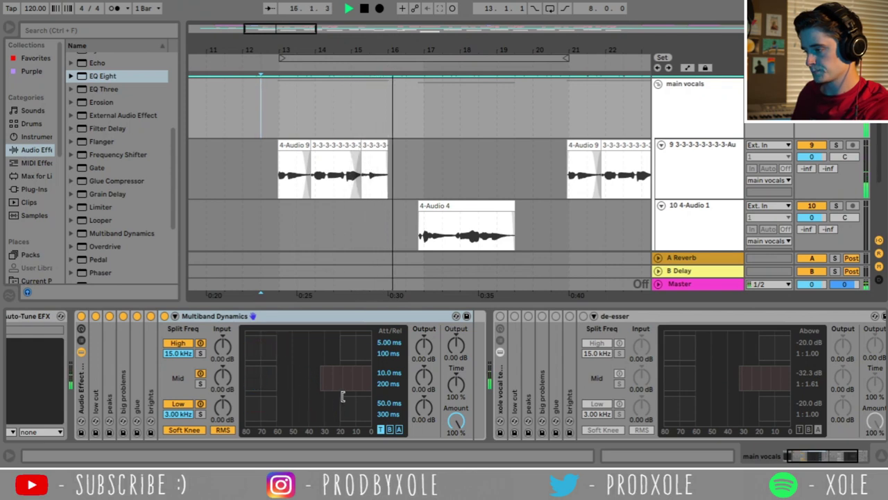
click(417, 118)
key(space)
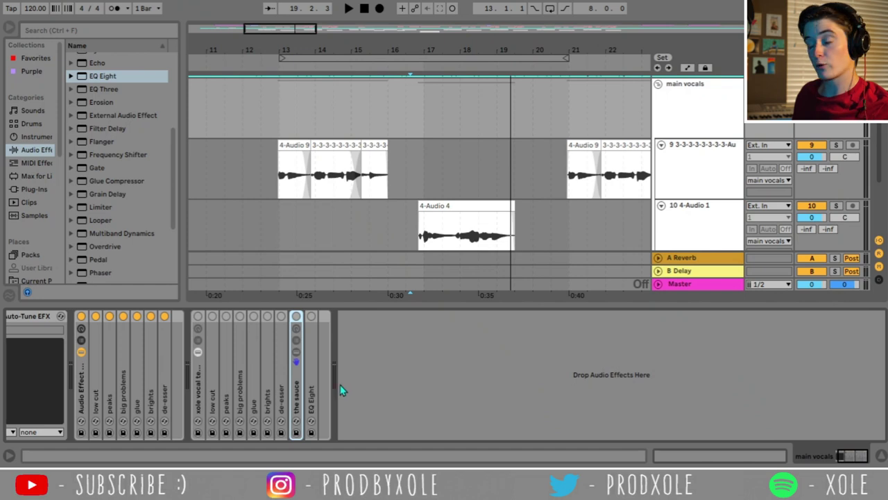
Expand the sauce in the template rack to examine its parallel chains
double_click(300, 392)
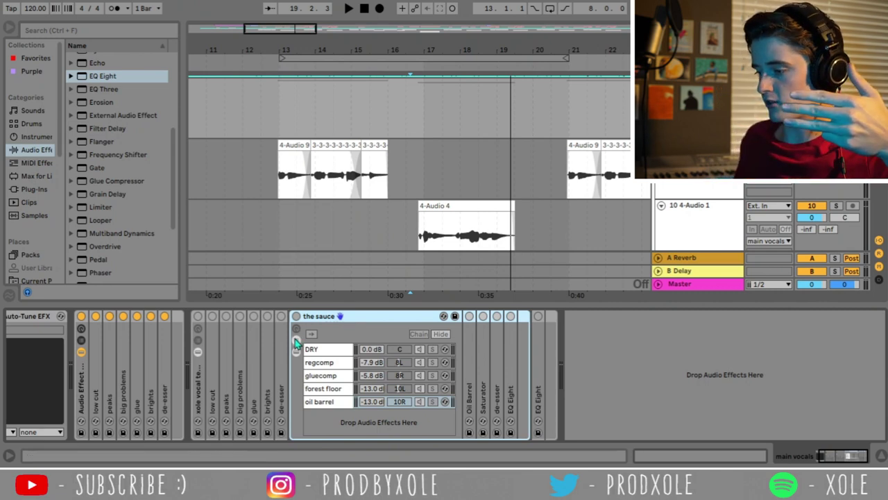
click(280, 347)
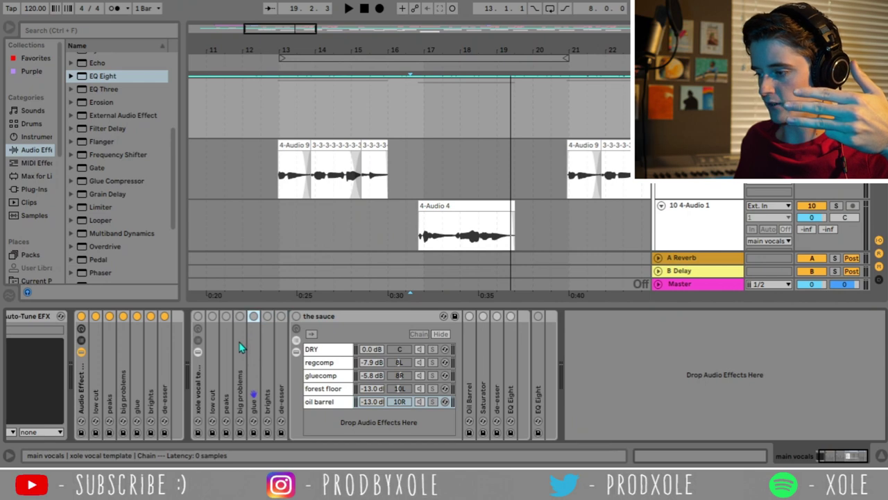
click(217, 344)
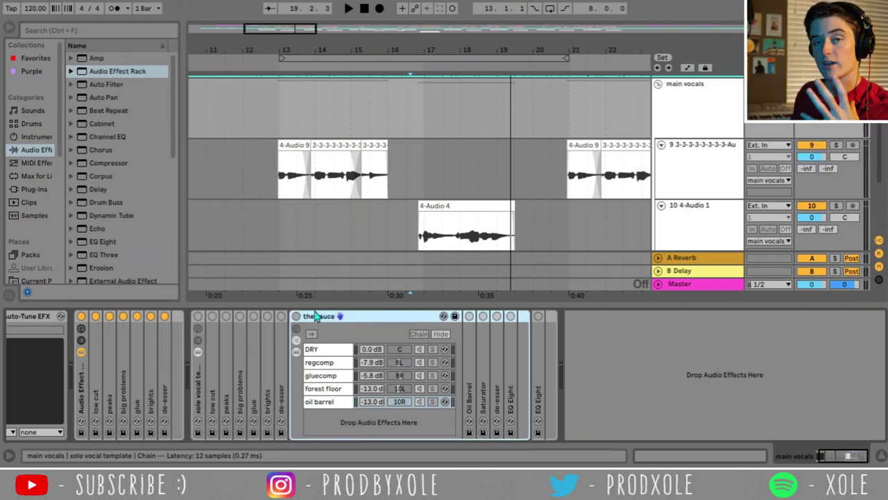
Add an Audio Effect Rack after de-esser in the new rack and create a first chain named DRY in it
drag(97, 77, 175, 342)
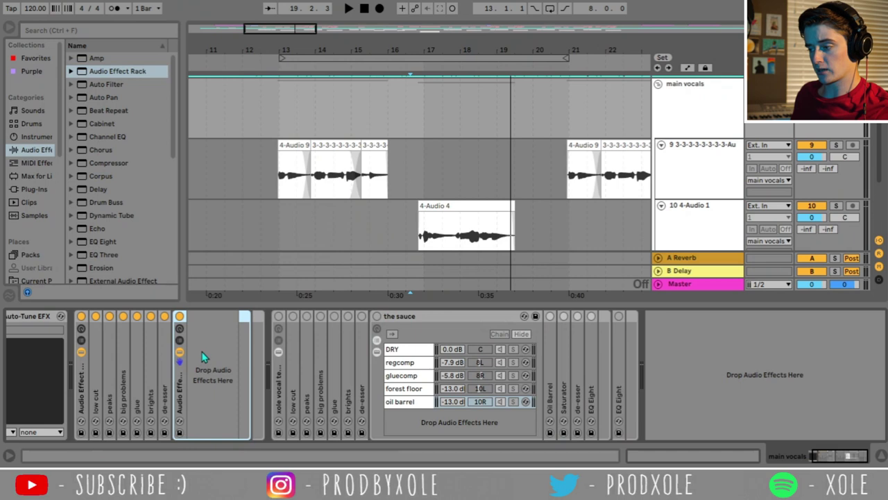
click(179, 340)
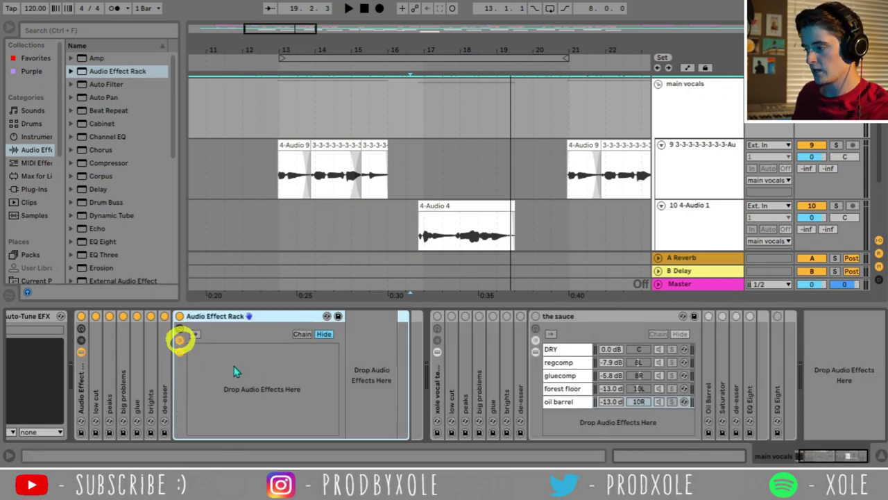
right_click(234, 371)
click(244, 373)
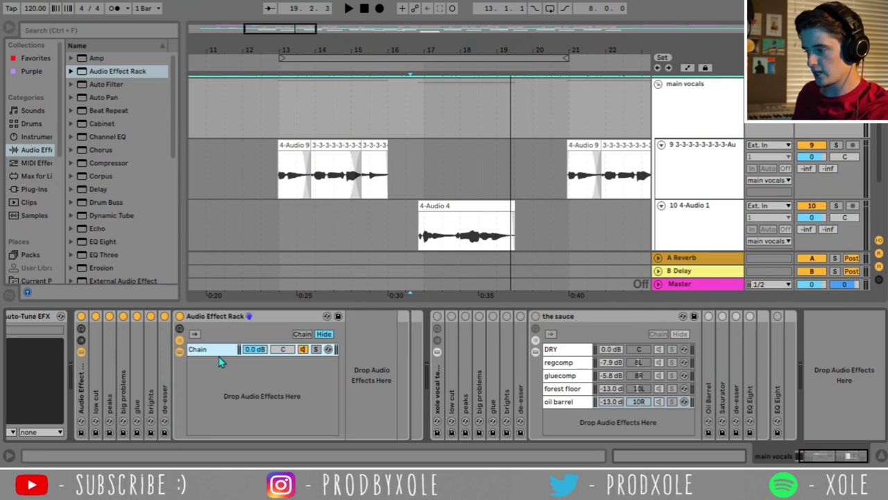
click(561, 349)
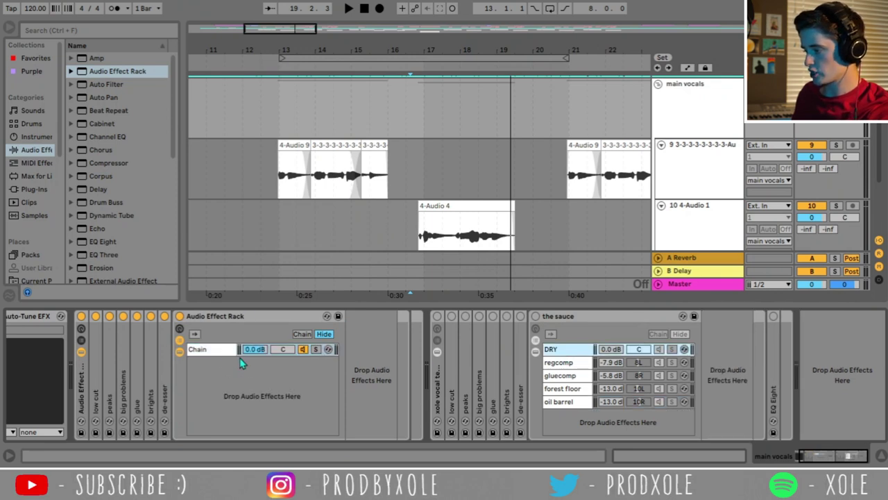
click(208, 350)
key(ctrl+r)
text(DR)
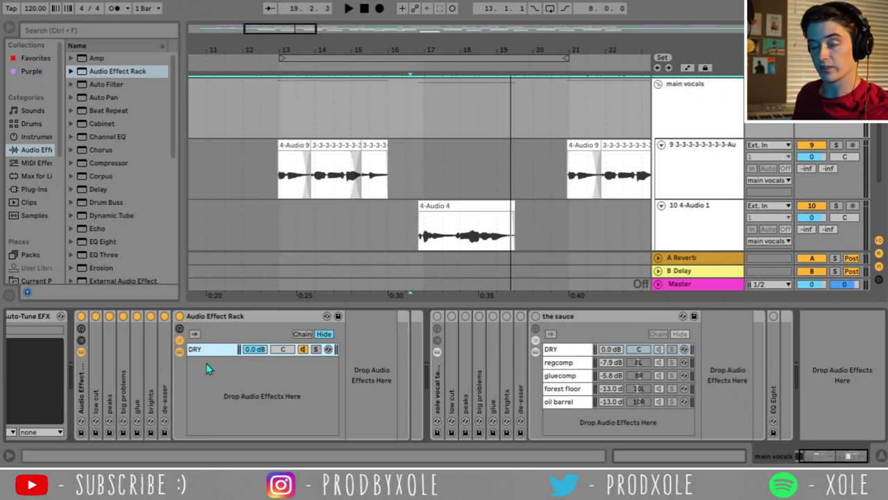
Create two more chains below DRY and name them reg comp and glue comp
right_click(206, 368)
click(214, 368)
right_click(212, 395)
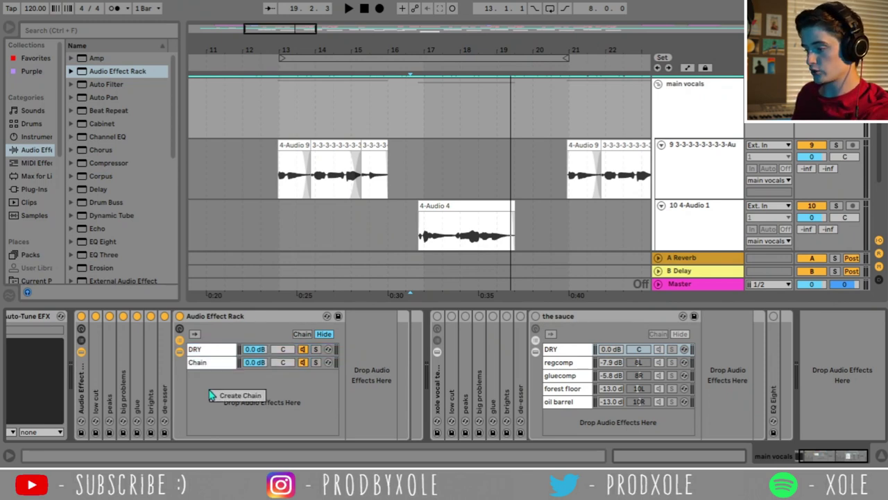
click(218, 395)
text(reg com)
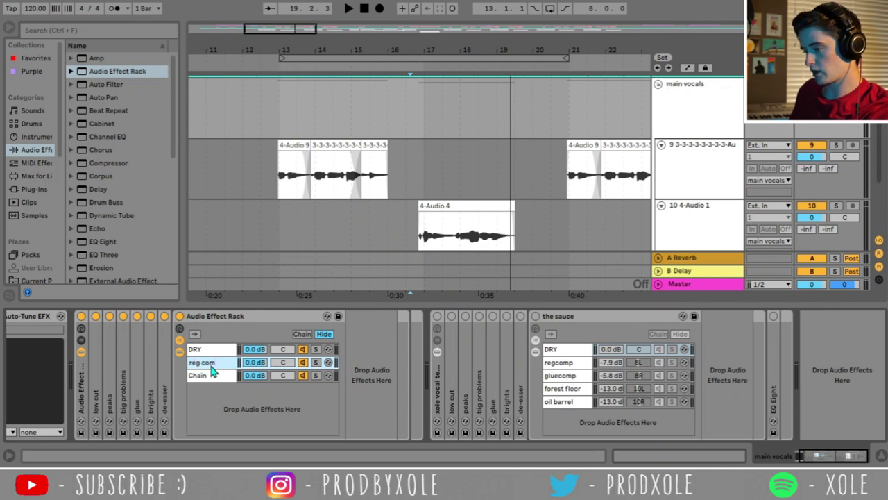
click(198, 375)
key(ctrl+r)
text(gl)
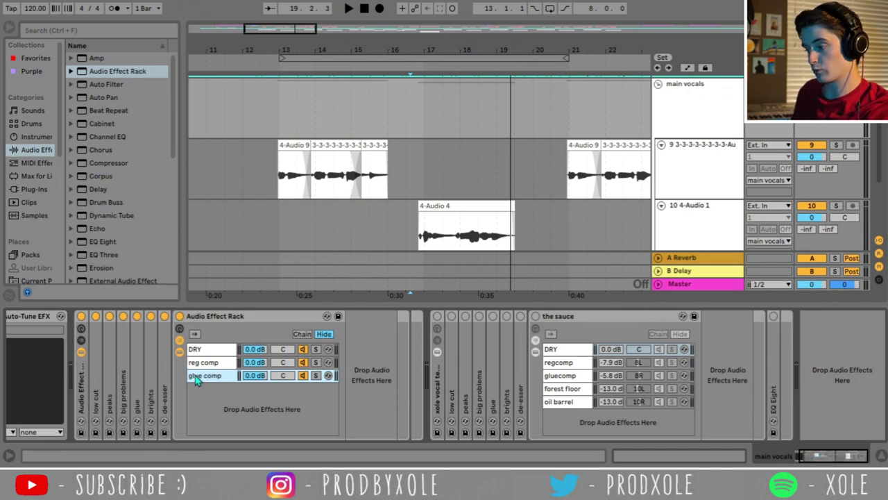
Copy the Compressor from the template's regcomp chain into the glue comp chain, and insert and delete a default Compressor beside it
click(554, 364)
click(776, 316)
mouse_move(778, 316)
mouse_down()
mouse_move(791, 319)
mouse_move(356, 344)
mouse_up()
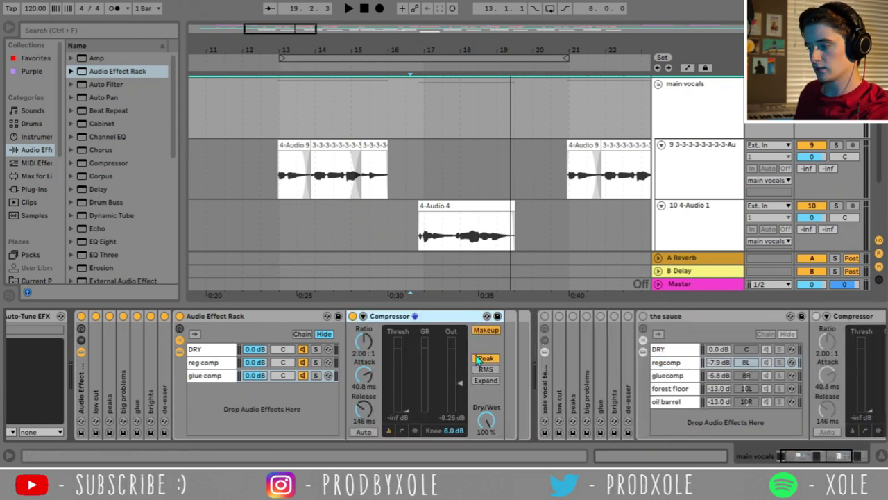
drag(108, 162, 347, 345)
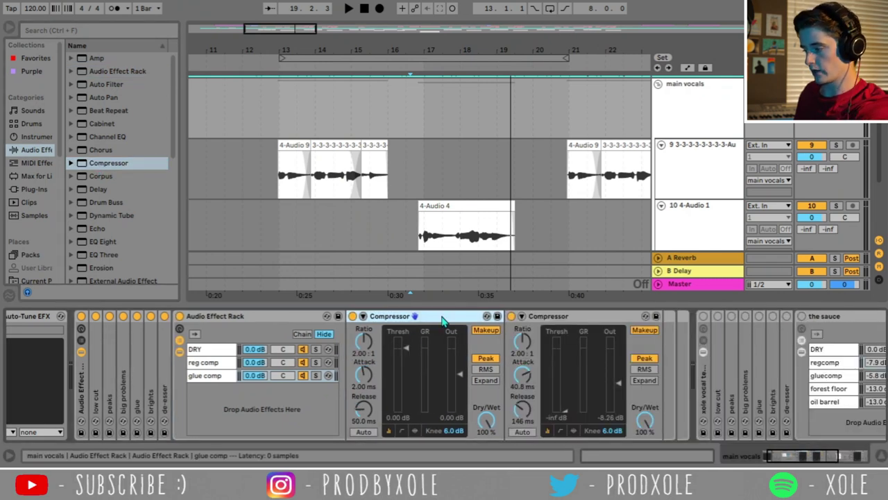
key(Delete)
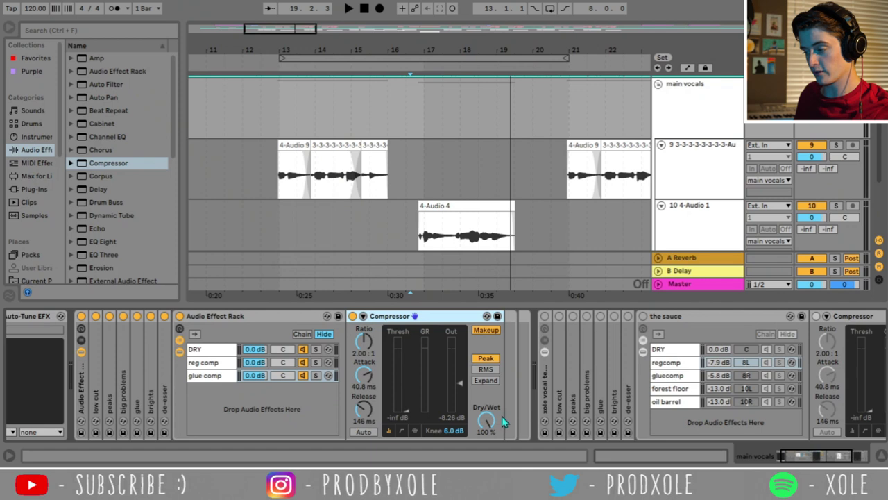
Move the copied Compressor from the glue comp chain to the reg comp chain
click(220, 367)
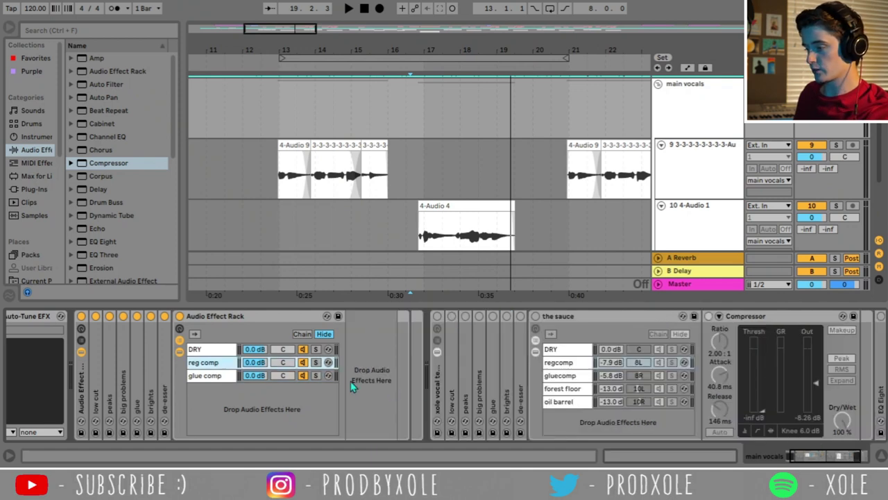
click(212, 376)
click(409, 331)
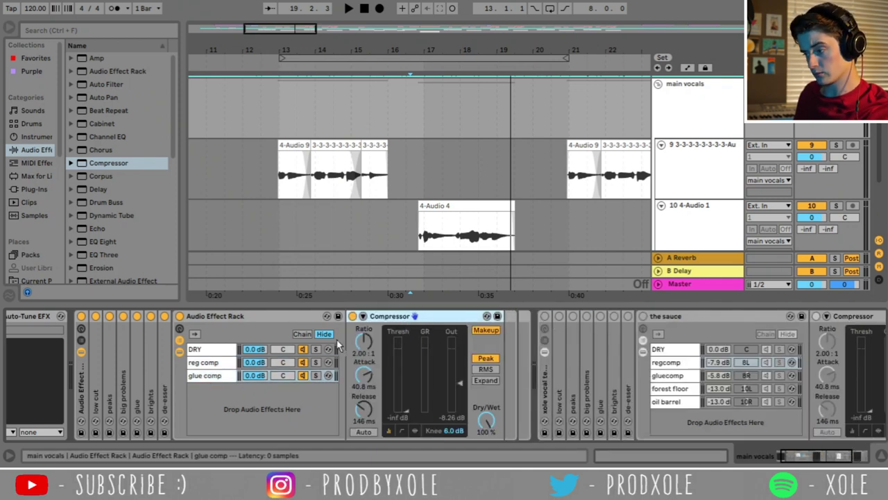
click(215, 364)
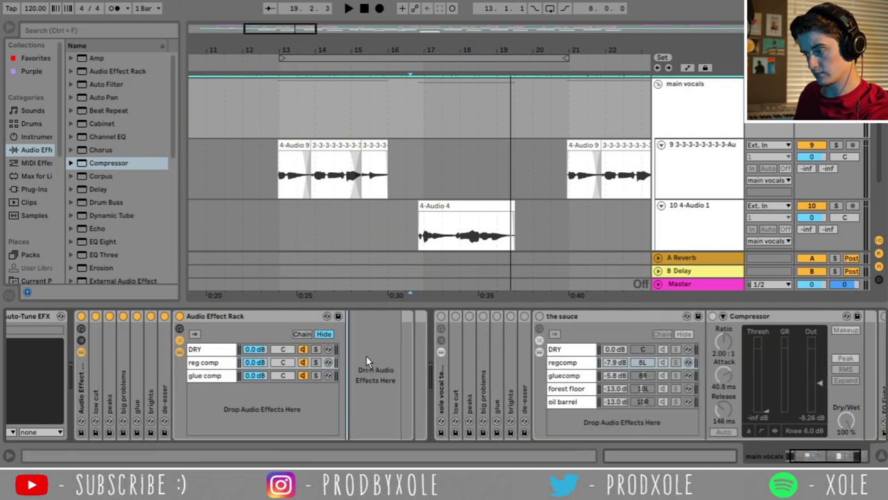
click(216, 375)
click(315, 363)
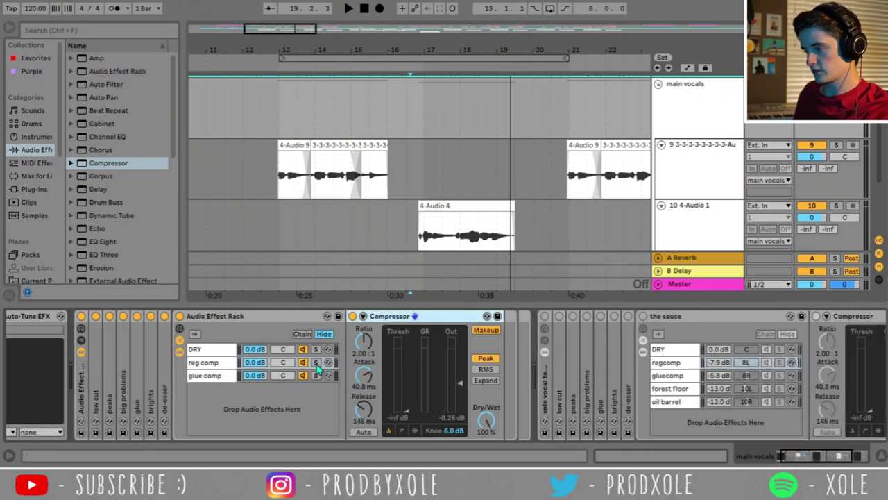
Solo the reg comp chain and play the vocals from around bar 13 to hear its Compressor alone
click(277, 131)
key(space)
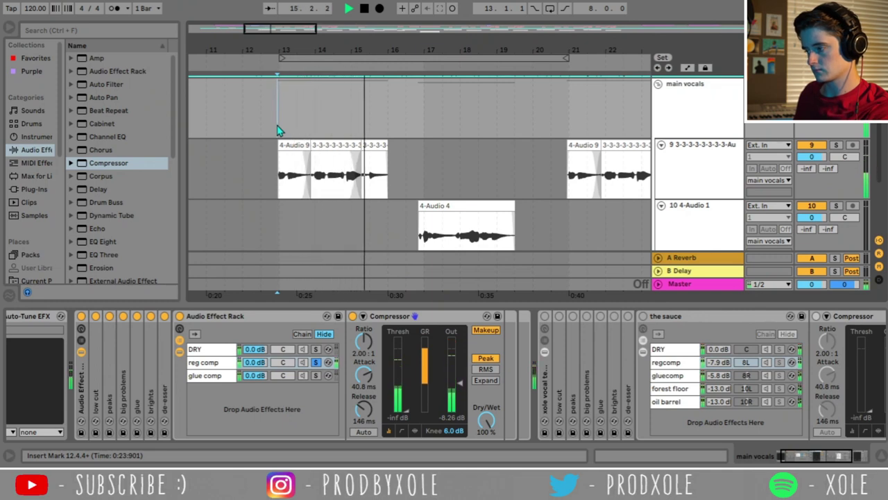
key(space)
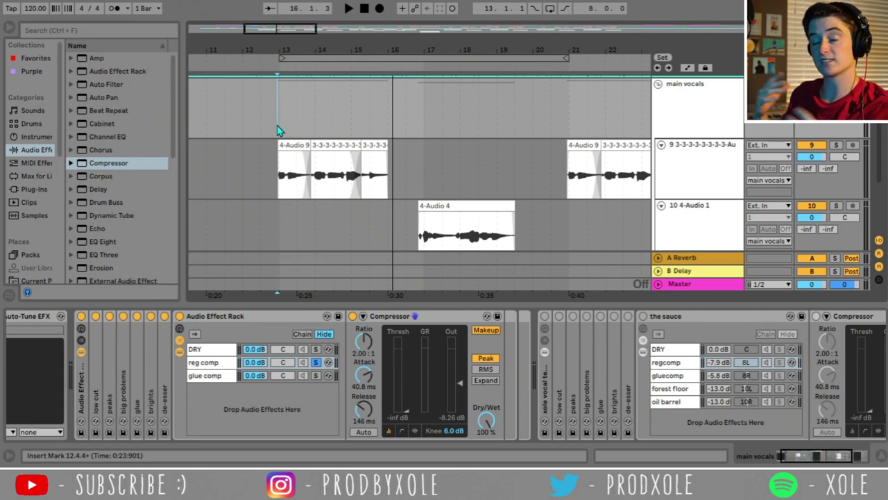
Solo the glue comp chain and copy the Glue Compressor from the template's gluecomp chain into it
click(315, 375)
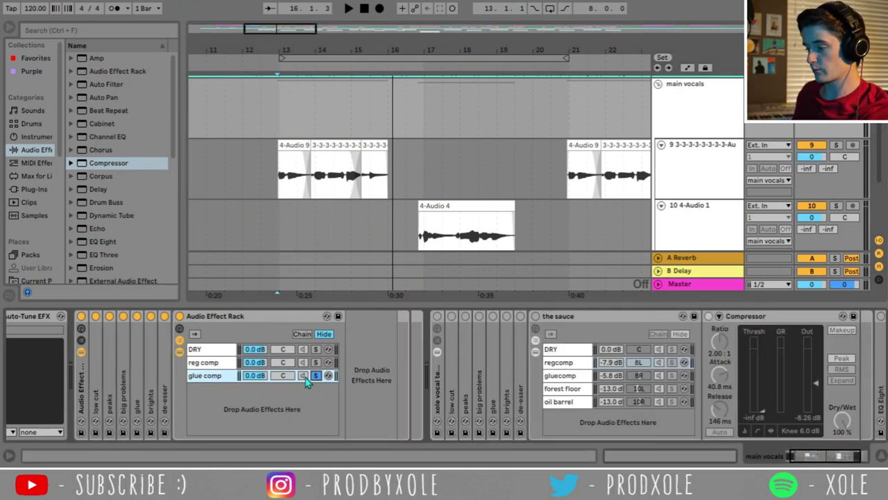
click(564, 375)
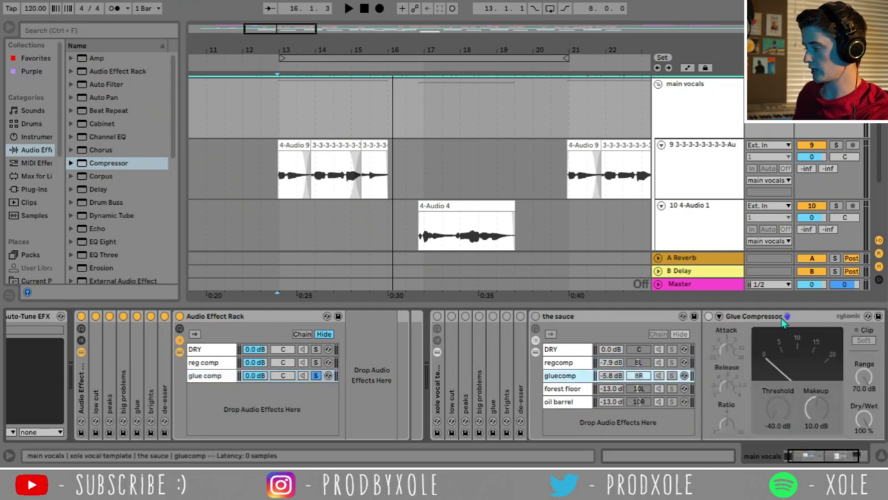
click(711, 316)
drag(342, 332, 348, 337)
click(215, 363)
click(215, 375)
Play the vocals from around bar 13 with only the glue comp chain soloed
click(286, 175)
key(space)
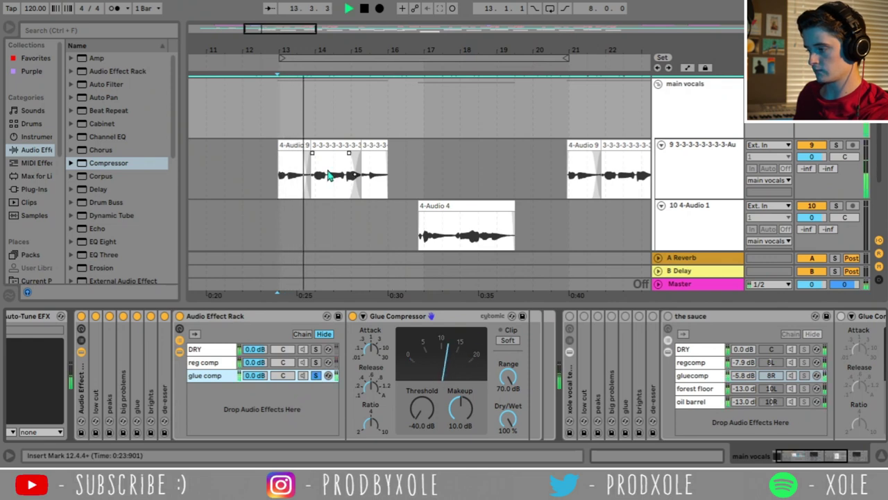
key(space)
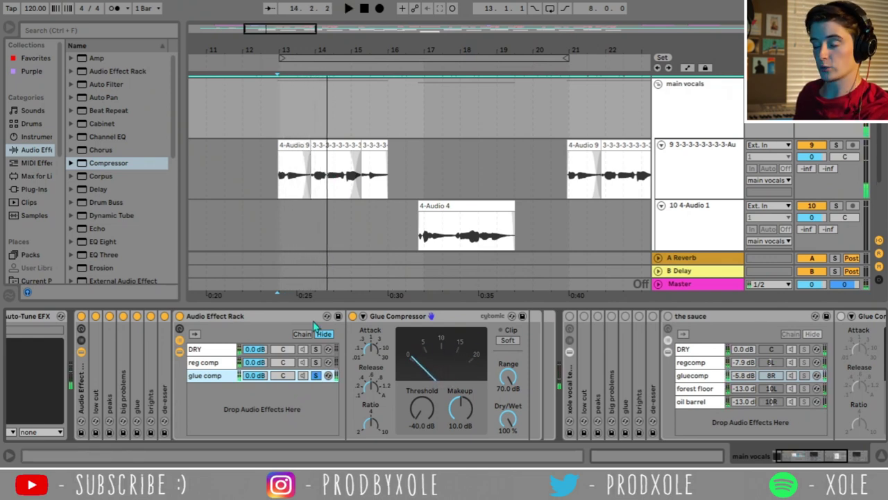
Audition the DRY chain alone, adding the reg comp and glue comp chains to the solo during playback
click(316, 349)
key(space)
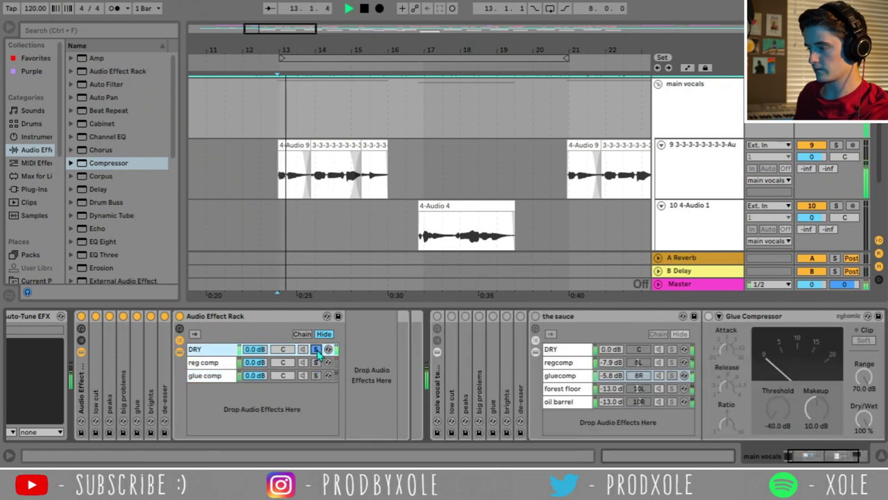
click(316, 363)
click(316, 376)
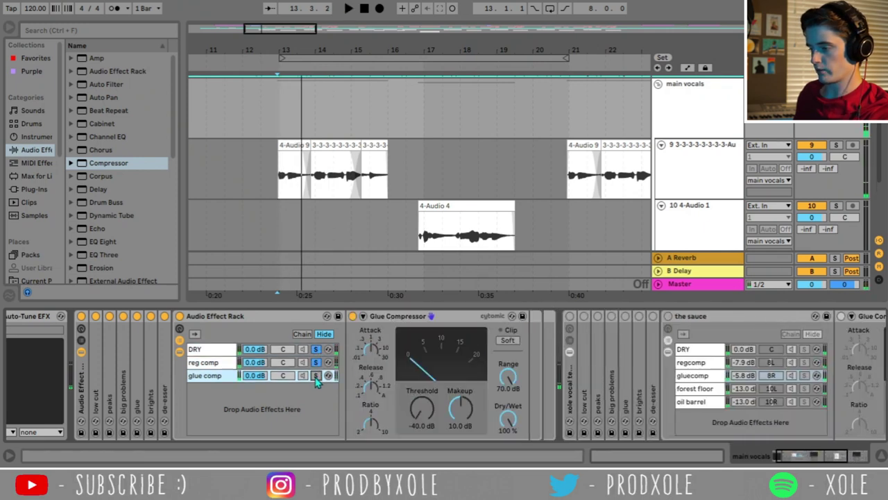
key(space)
key(space)
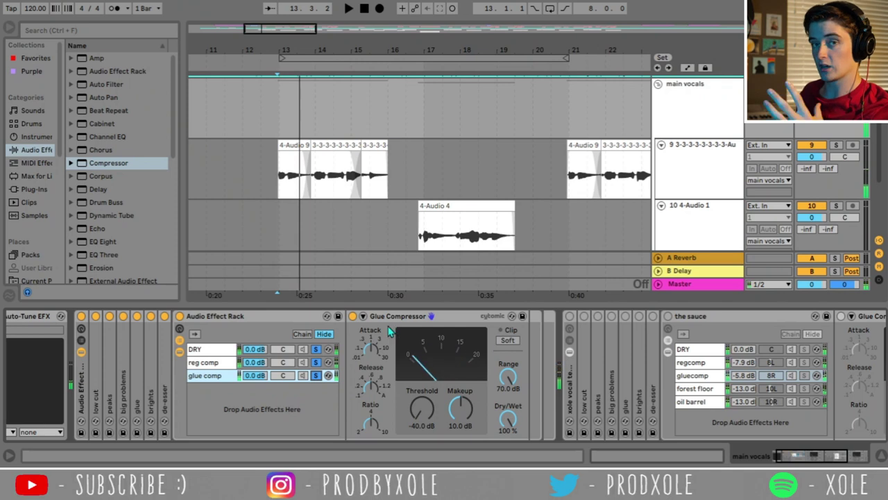
Set the reg comp chain's volume to -7.9 dB and the glue comp chain's volume to -5.8 dB
click(266, 366)
click(255, 364)
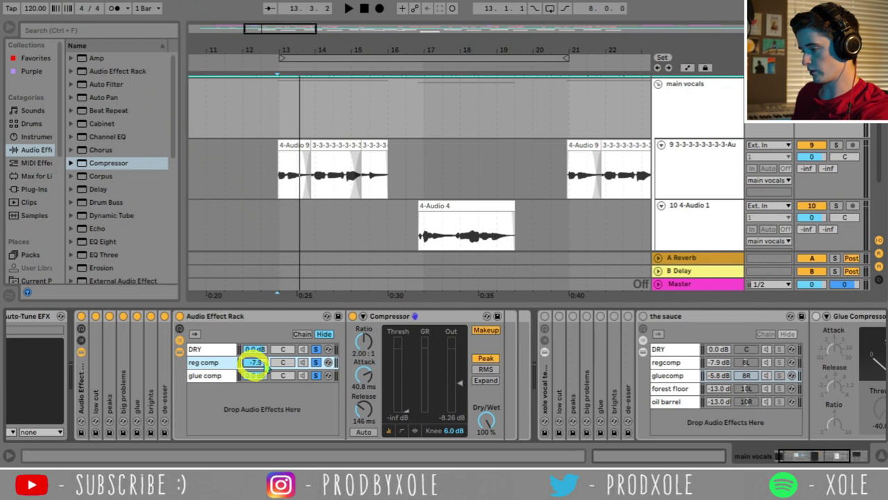
click(256, 379)
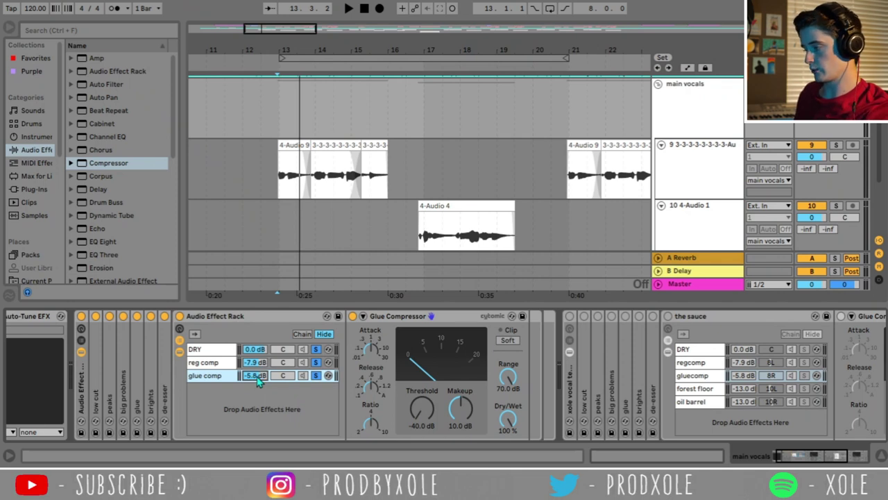
Demonstrate panning by soloing the DRY chain, panning it to 50L during playback, and returning it to centre
click(283, 365)
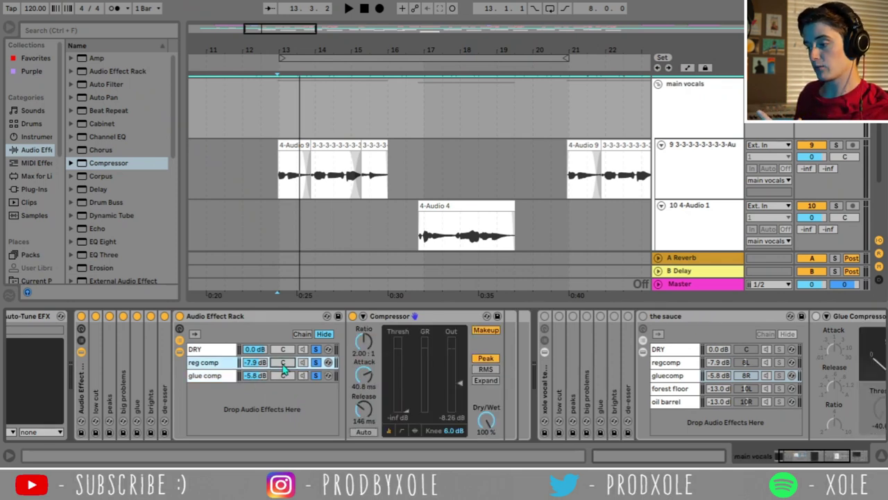
click(283, 375)
click(283, 363)
click(285, 350)
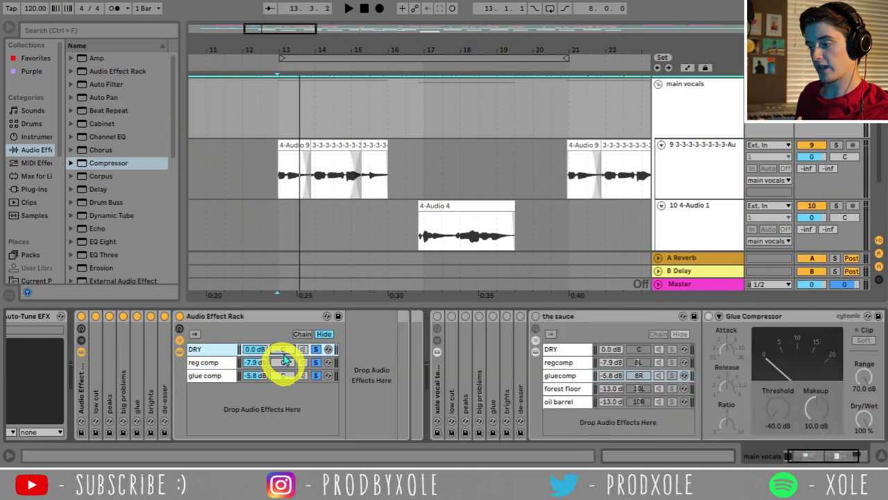
click(316, 349)
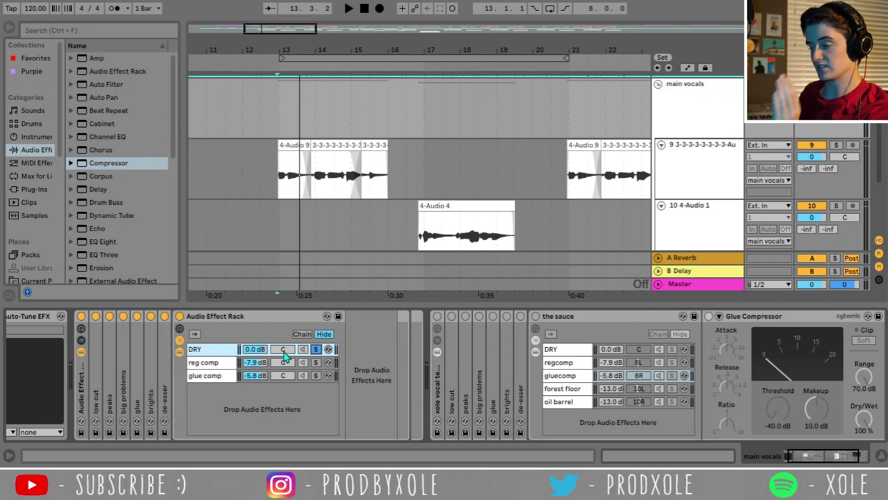
drag(282, 349, 283, 375)
key(space)
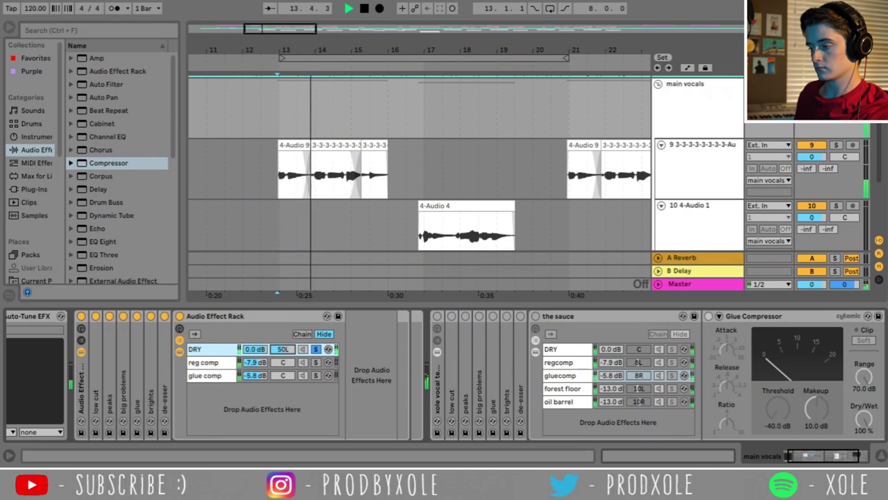
drag(283, 375, 285, 370)
key(space)
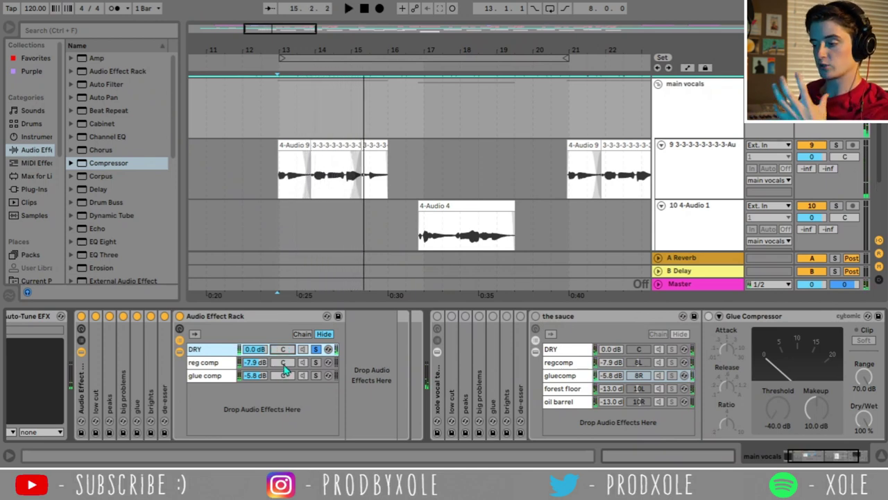
Pan the reg comp chain to 8L and the glue comp chain to 8R, and clear the DRY chain's solo
click(204, 363)
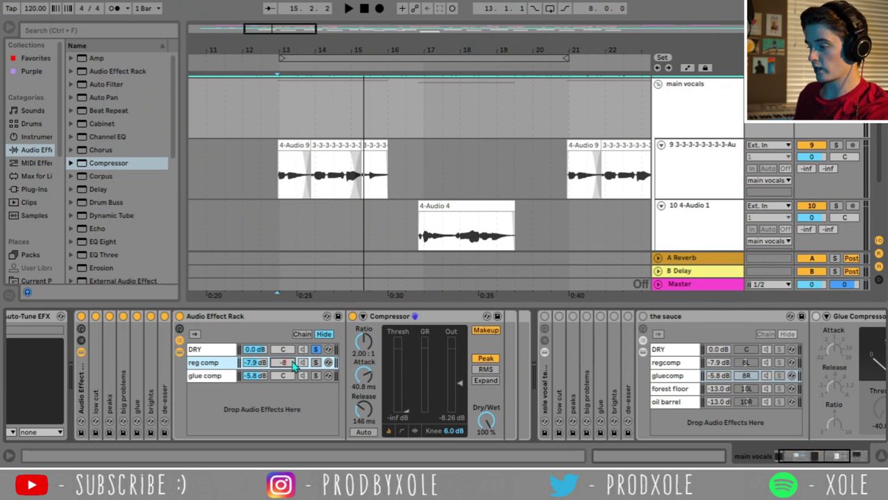
drag(282, 379, 283, 376)
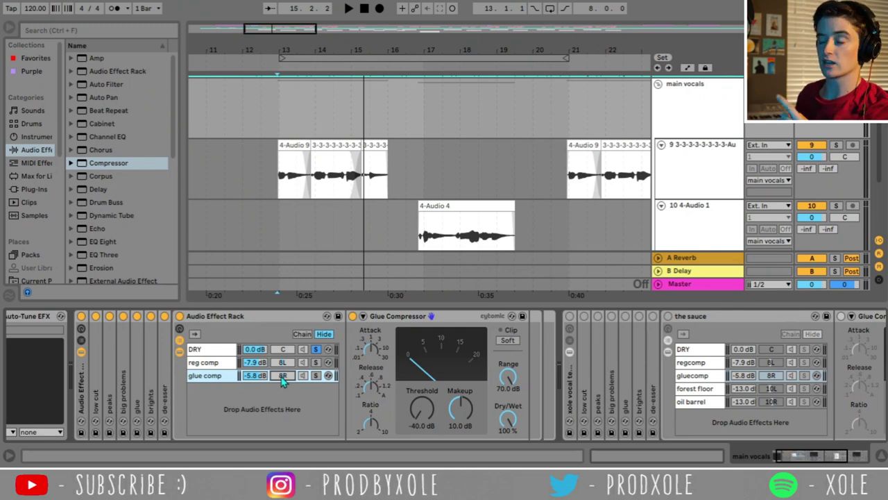
click(283, 380)
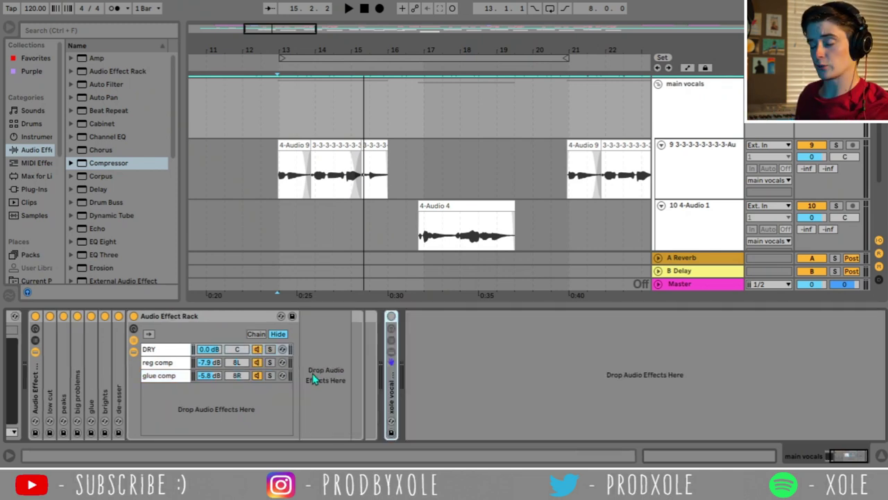
Rename the new inner Audio Effect Rack to the sauce
click(189, 321)
key(ctrl+r)
text(t)
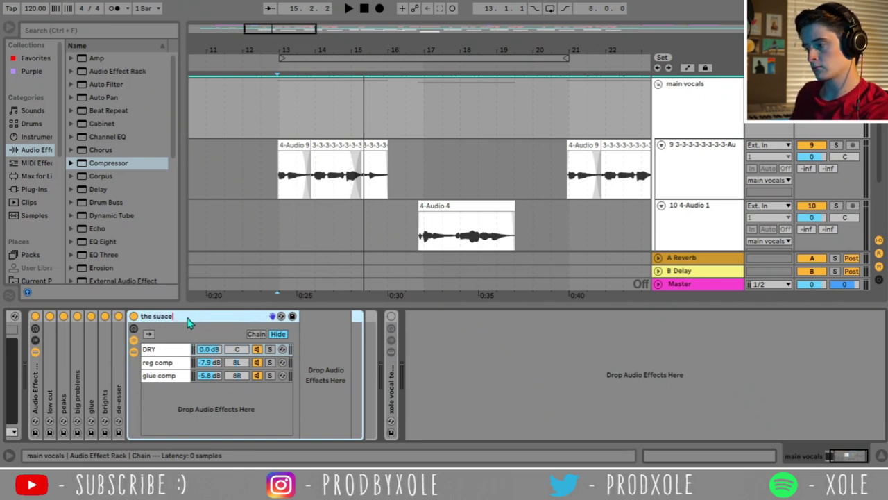
text(he suace)
key(BackSpace)
key(BackSpace)
key(BackSpace)
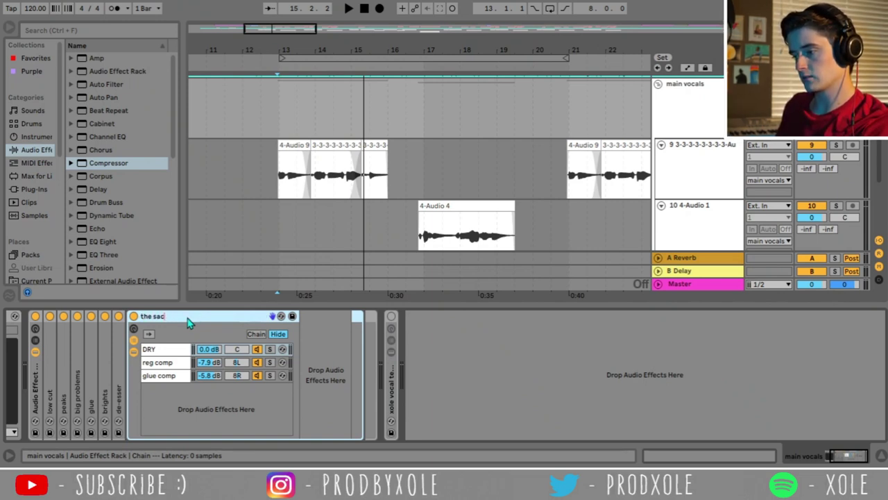
text(auce)
key(Return)
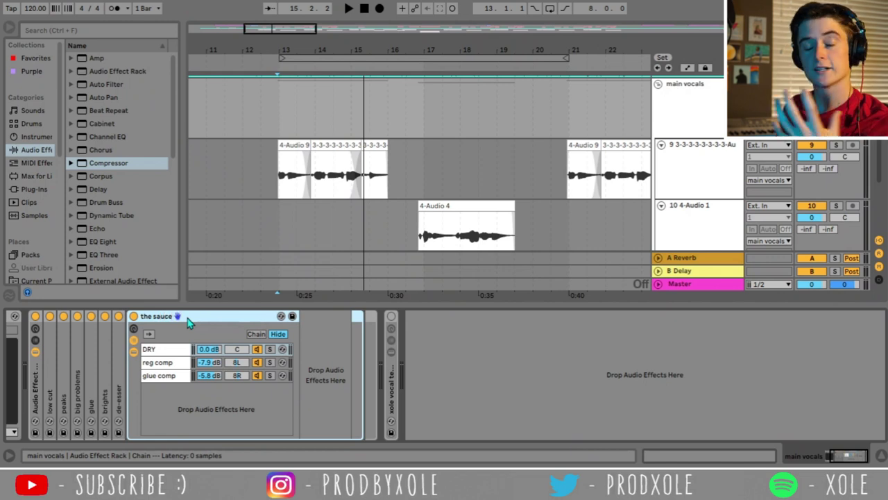
Play the vocals through the new sauce rack and set the glue comp chain's volume to -6.5 dB
click(270, 104)
key(space)
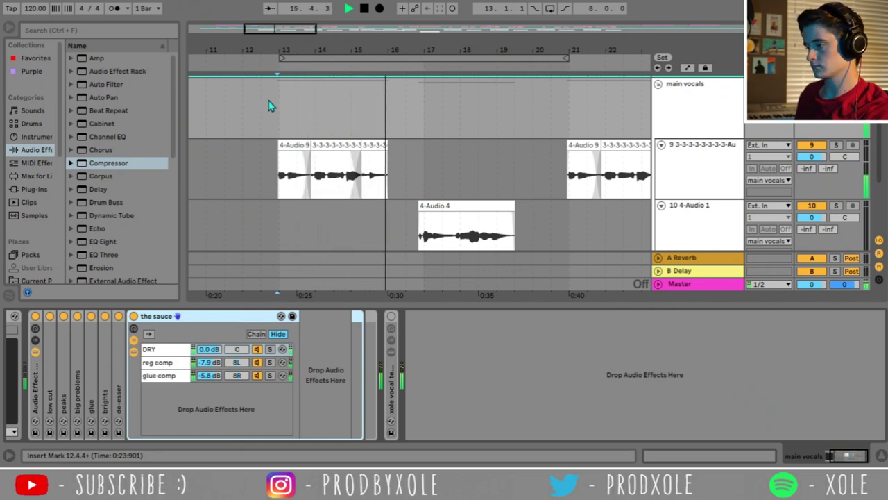
Unfold the xole vocal template and examine the devices in its forest floor and oil barrel chains
double_click(391, 375)
click(456, 390)
click(456, 400)
click(457, 391)
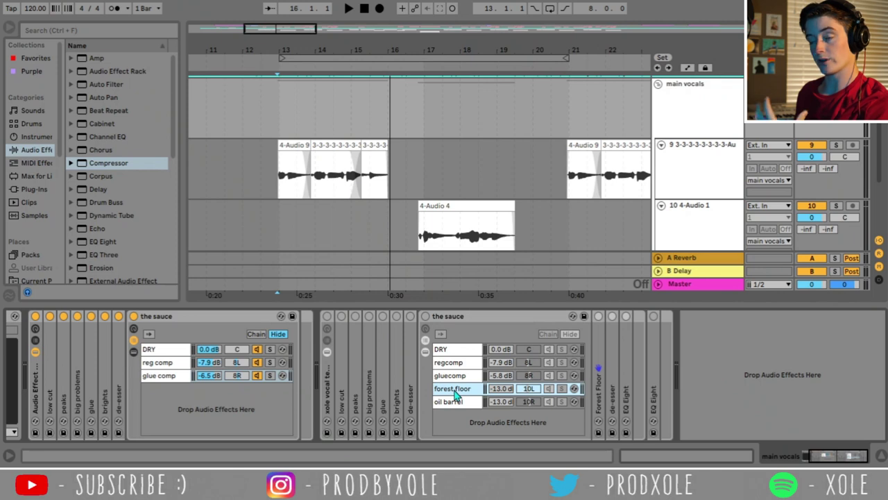
click(453, 402)
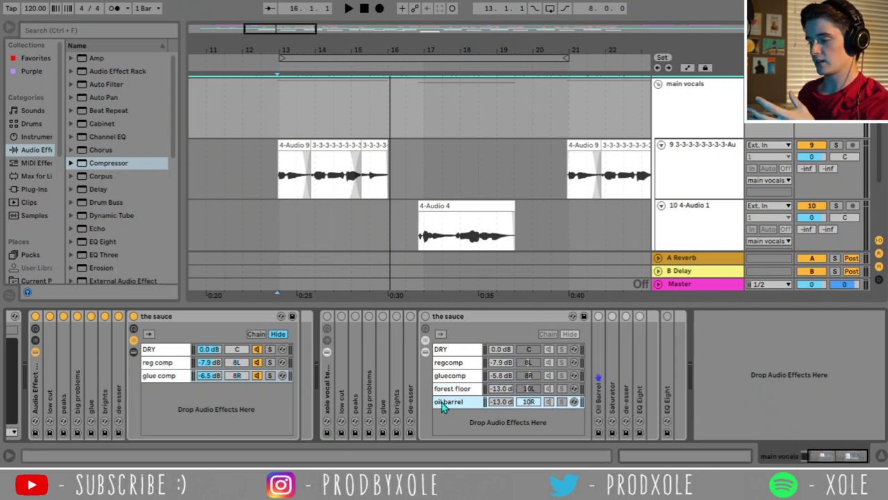
Copy the forest floor and oil barrel chains from the template's sauce rack into the new sauce rack
click(452, 391)
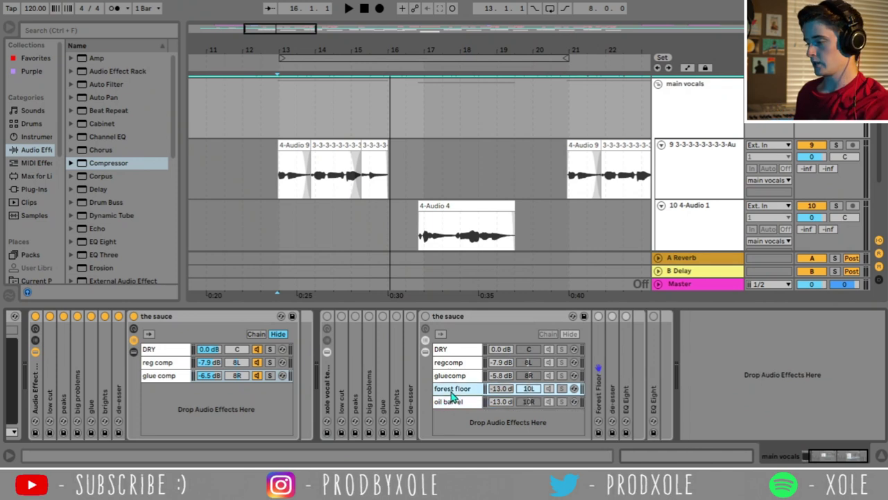
drag(458, 395, 238, 401)
drag(444, 404, 176, 398)
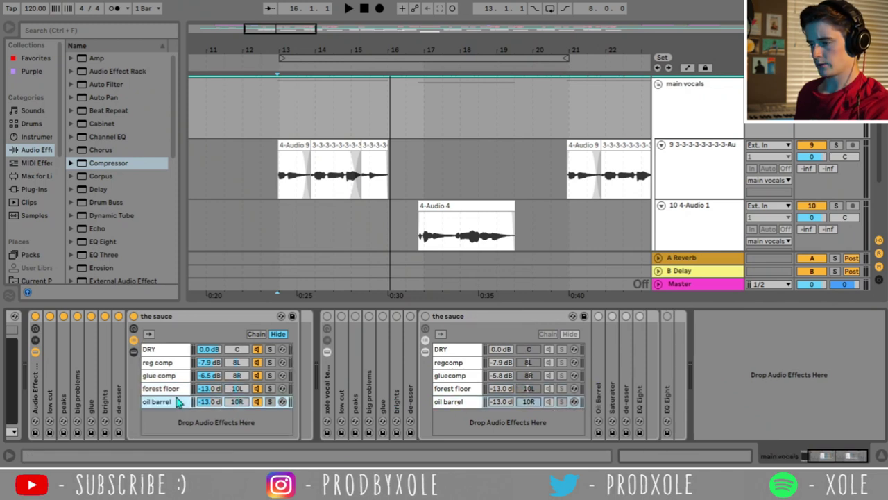
Add a chain named forest fl below oil barrel and load the Forest Floor preset from Reverb's Special folder into it
right_click(179, 422)
click(194, 425)
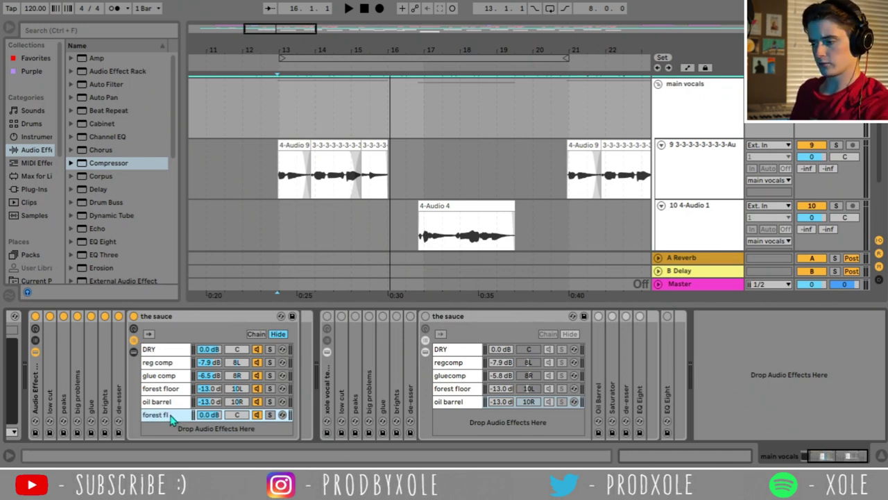
scroll(134, 251, down, 8)
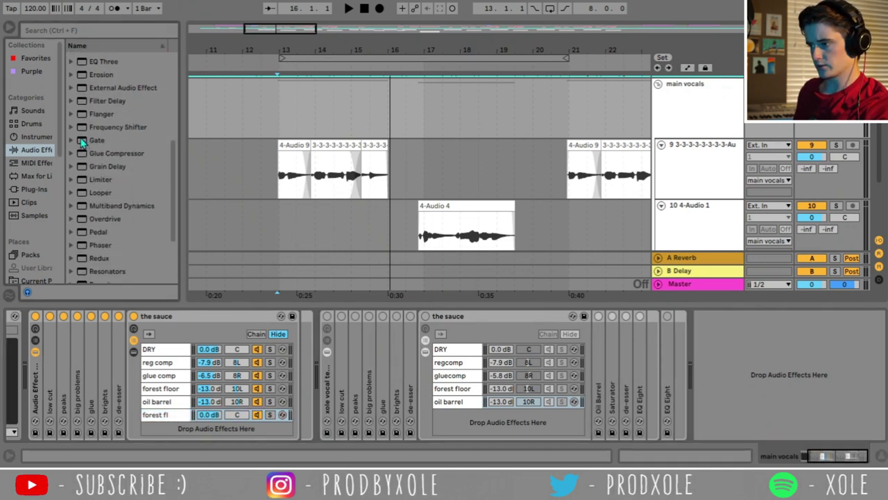
scroll(79, 130, down, 1)
click(71, 256)
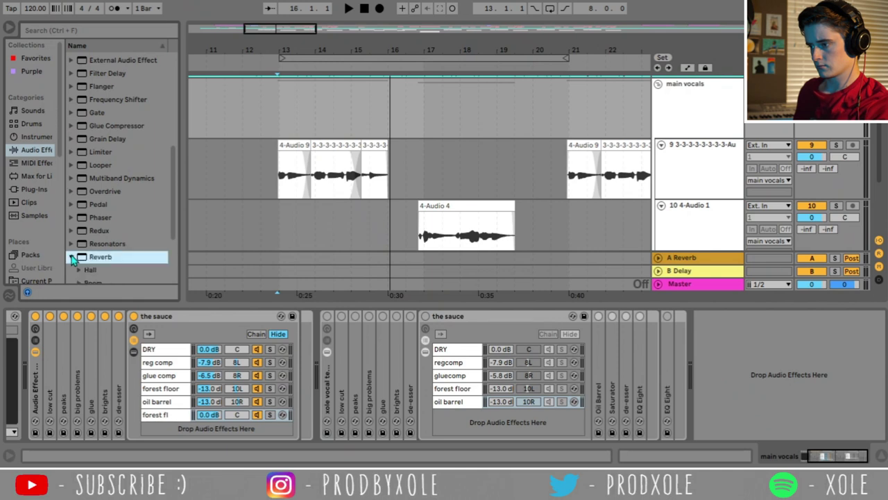
click(76, 215)
click(76, 215)
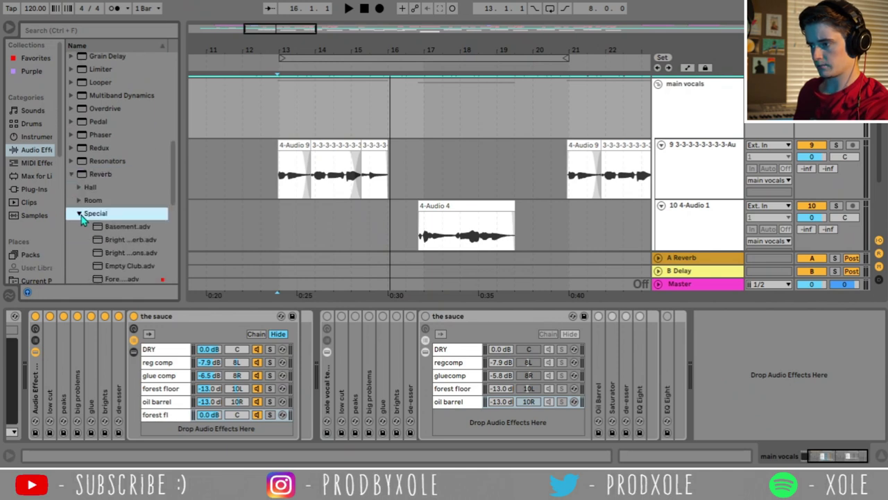
click(128, 171)
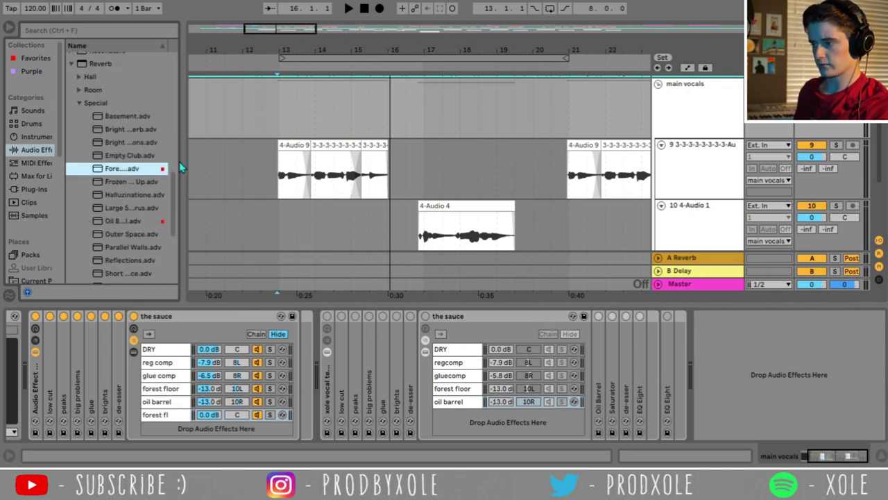
drag(179, 166, 272, 167)
click(129, 222)
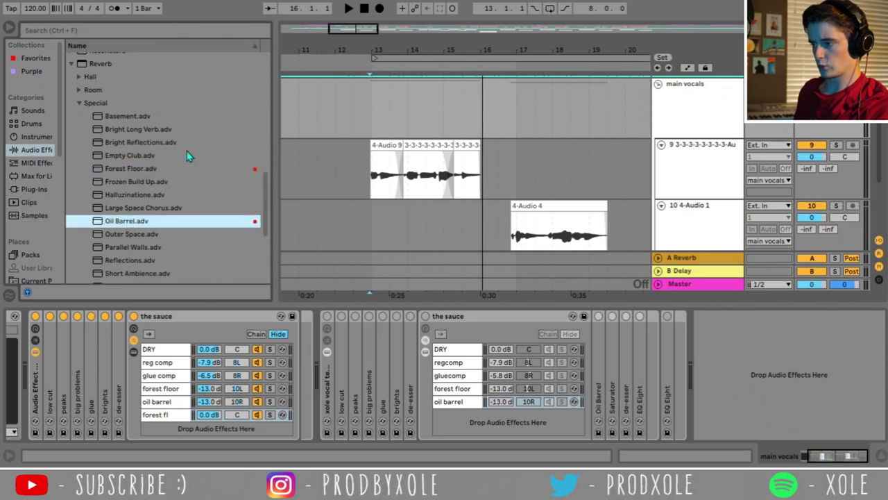
drag(132, 174, 317, 377)
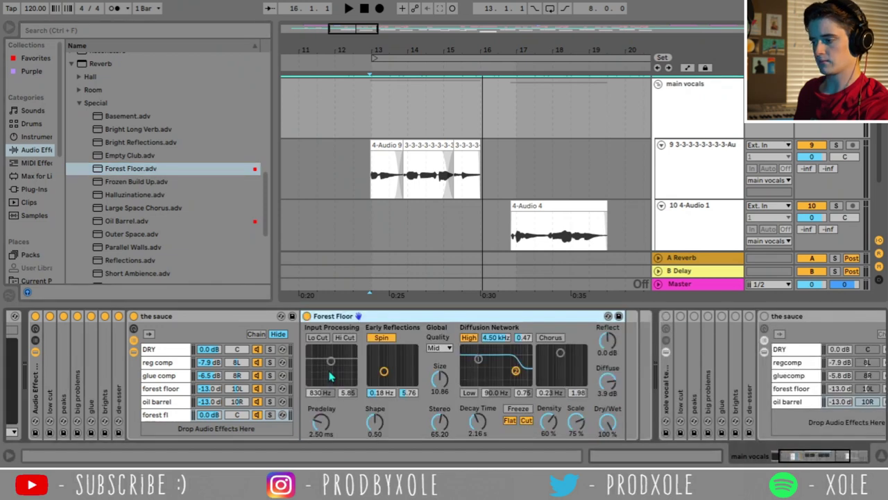
Audition the forest fl chain soloed on the vocals from just before bar 13, and delete the chain
click(270, 415)
click(362, 101)
key(space)
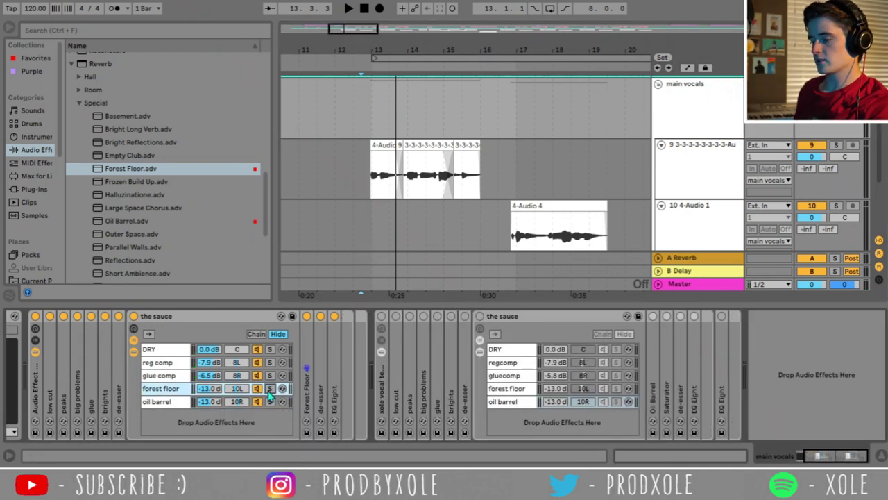
Solo the forest floor chain in the sauce rack and unfold its Forest Floor reverb to examine the settings
click(270, 388)
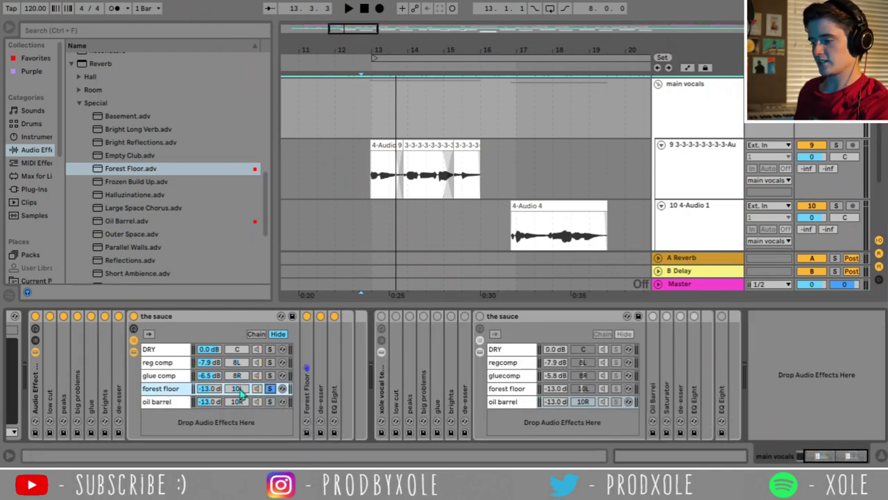
double_click(308, 359)
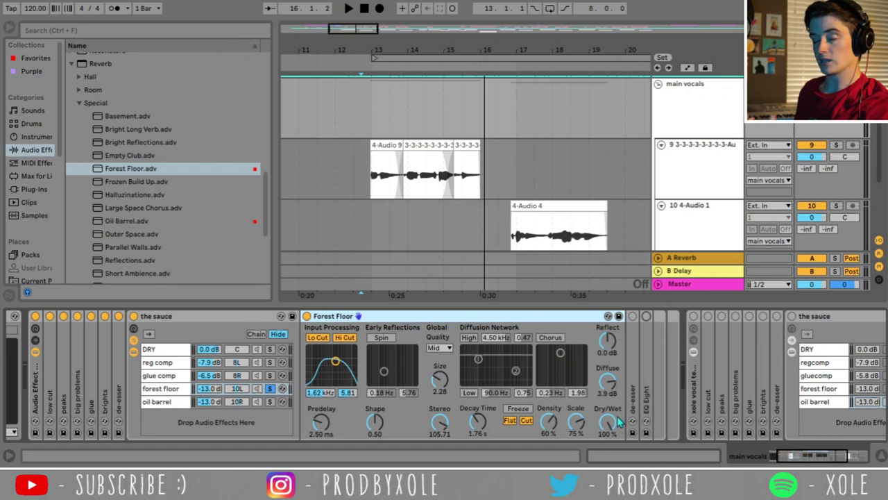
click(209, 402)
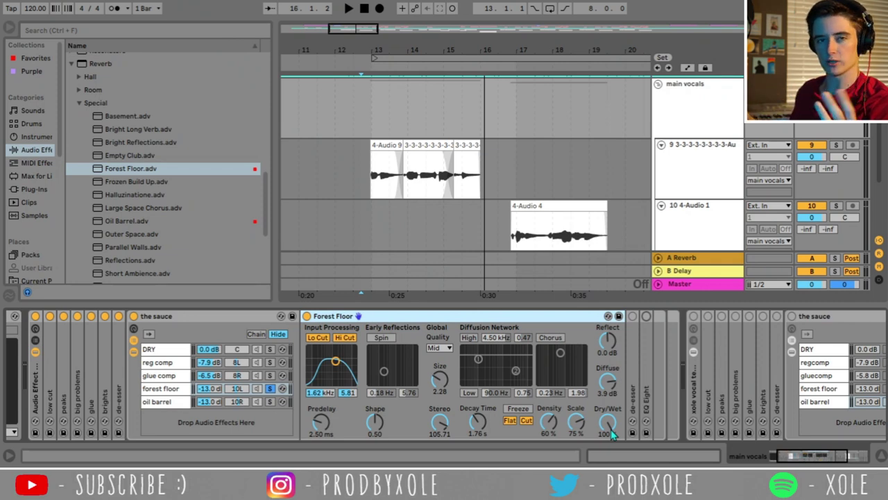
click(189, 389)
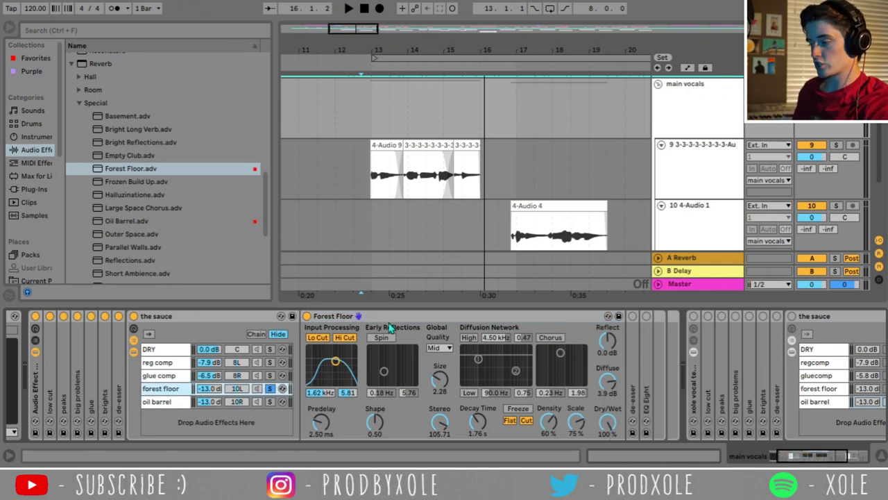
click(392, 327)
Unfold and enable the de-esser in the forest floor chain, and audition it on the vocals from just before bar 15
double_click(636, 341)
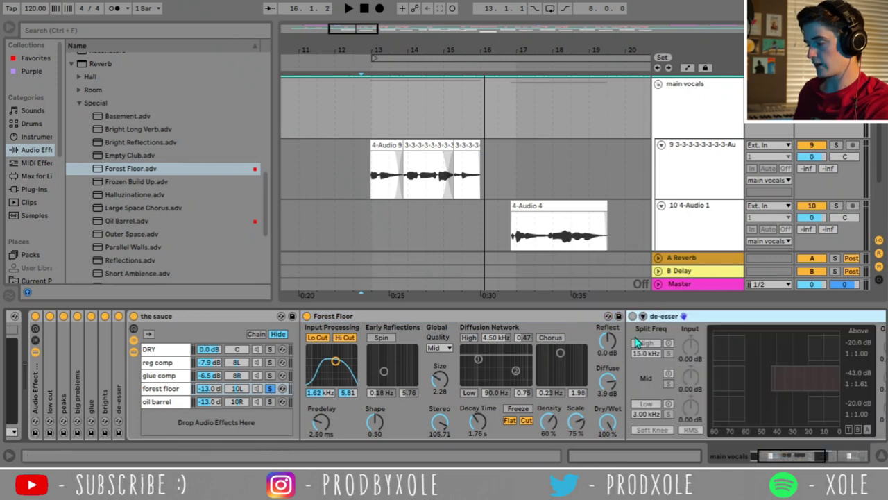
click(632, 316)
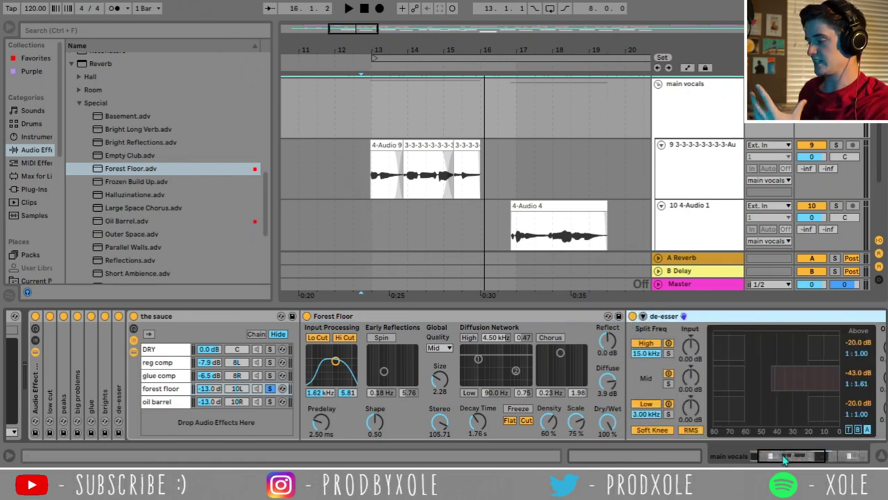
drag(784, 458, 802, 459)
click(436, 112)
key(space)
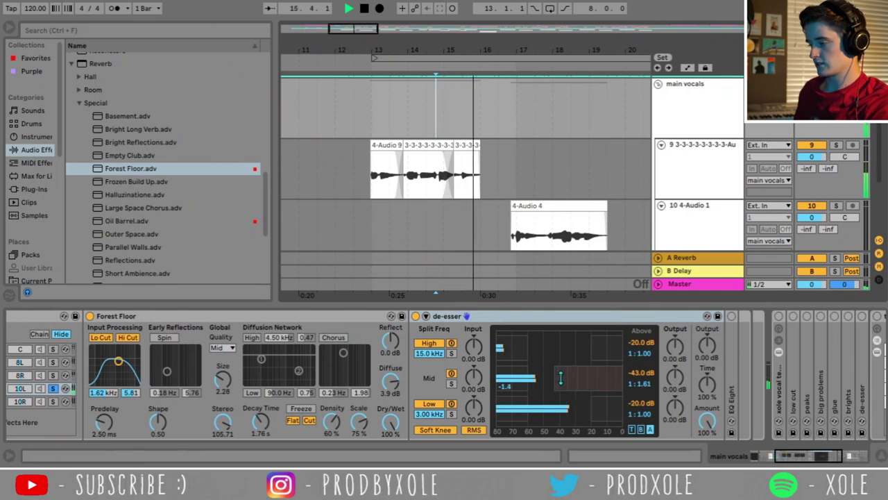
key(space)
Set the low cut band of the forest floor chain's EQ Eight to 400 Hz with a Q of 0.66
click(733, 326)
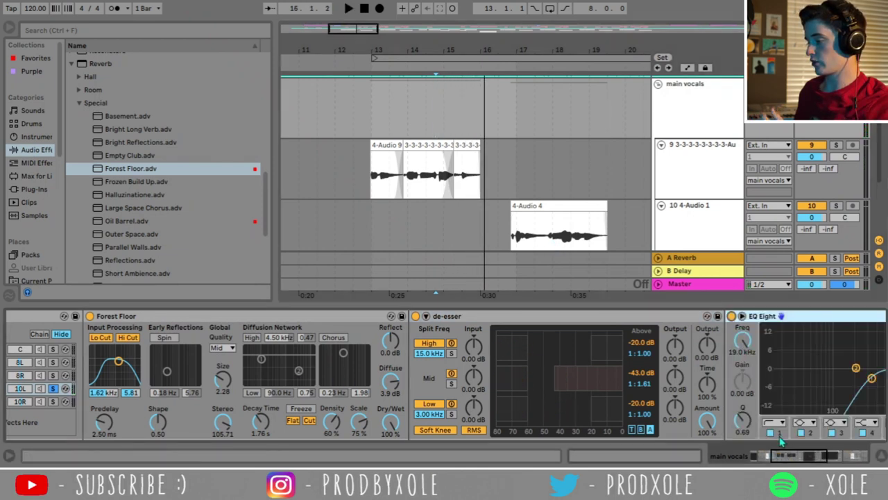
scroll(486, 375, right, 10)
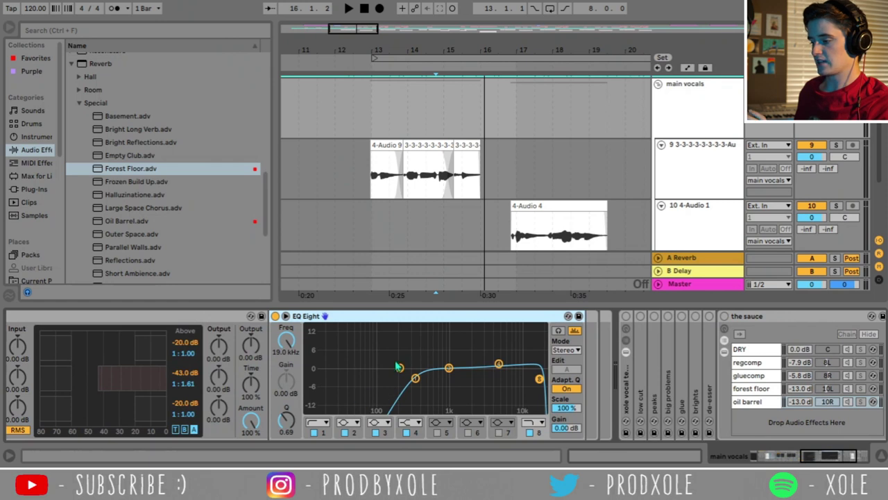
drag(415, 379, 421, 379)
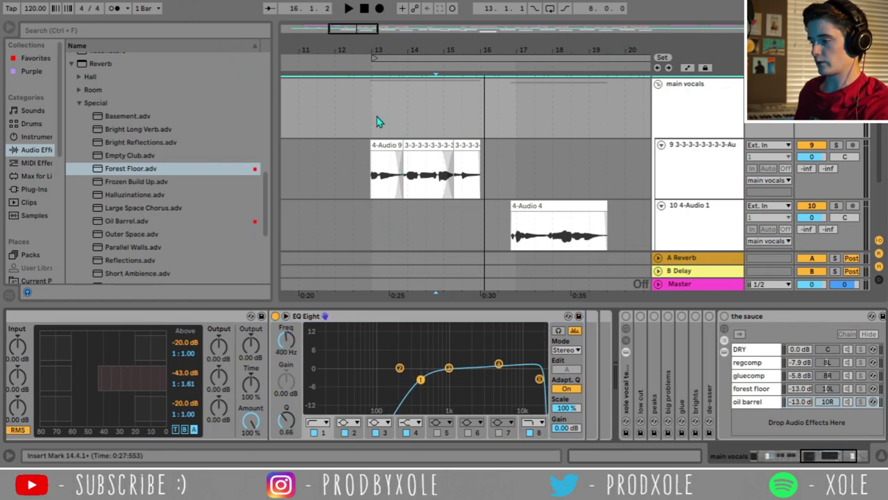
click(437, 111)
Unfold the oil barrel chain's reverb and Saturator, and audition the chain soloed from just before bar 13
drag(785, 456, 764, 460)
click(763, 458)
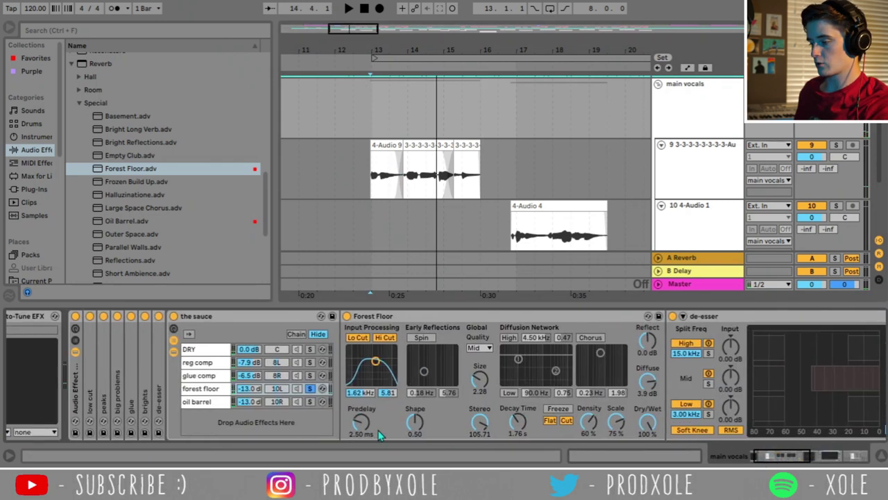
click(197, 404)
click(310, 389)
double_click(347, 351)
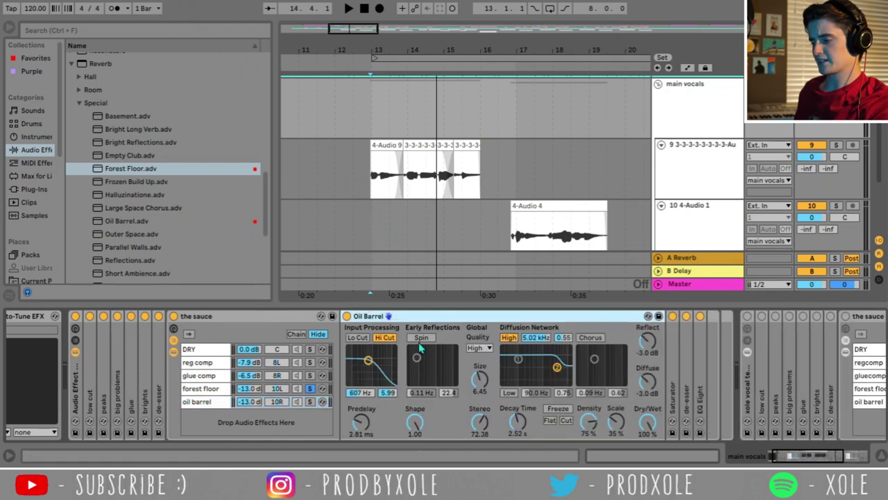
double_click(677, 354)
click(504, 323)
click(310, 402)
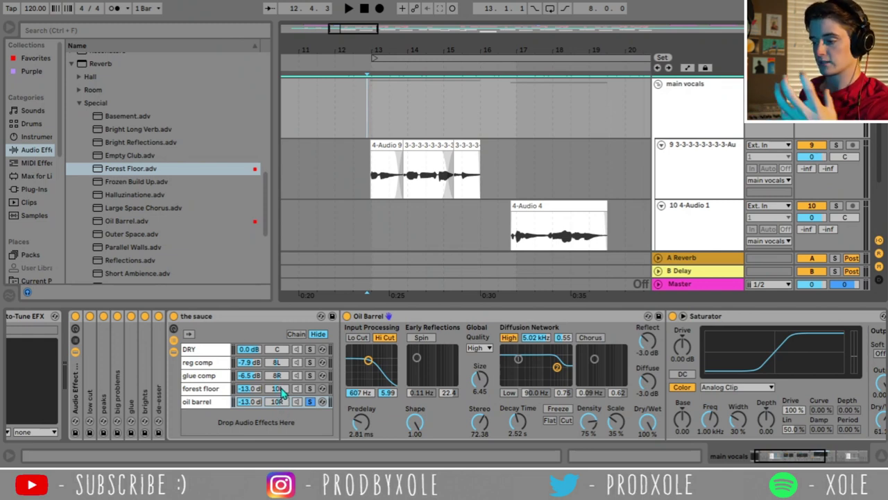
scroll(264, 385, right, 3)
key(space)
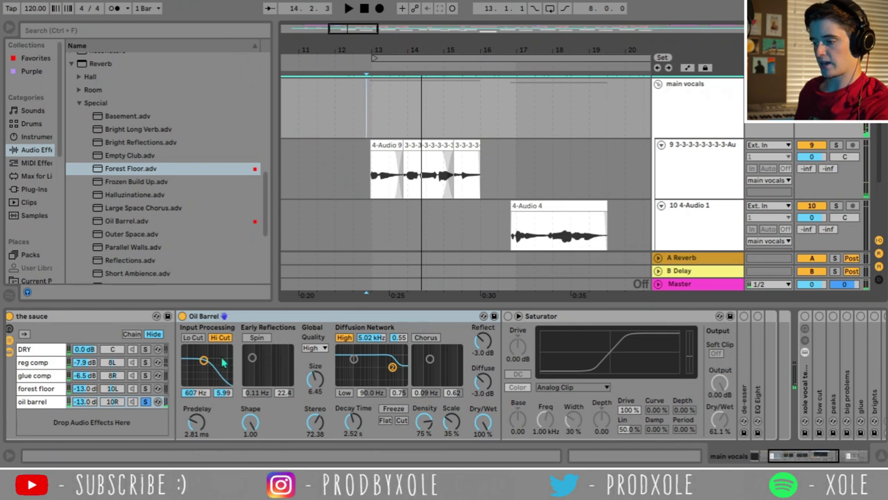
Enable the oil barrel chain's Saturator and de-esser, checking the de-esser's settings before folding it
click(57, 390)
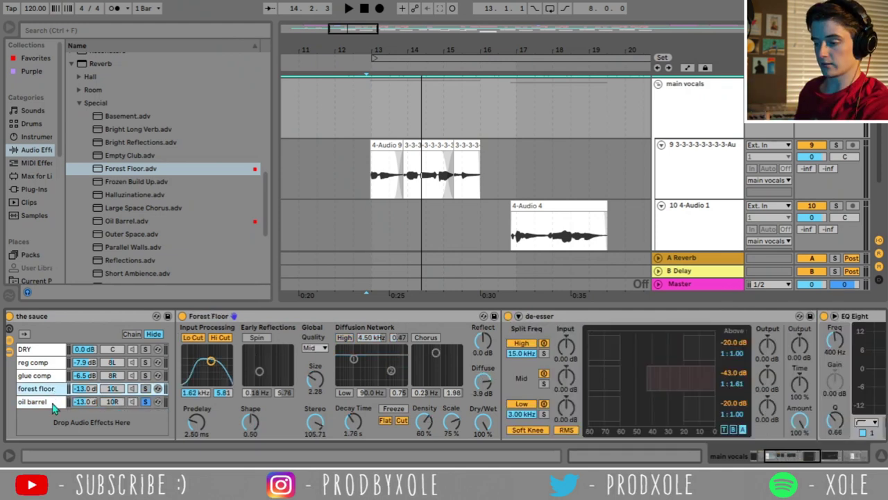
click(53, 403)
double_click(515, 319)
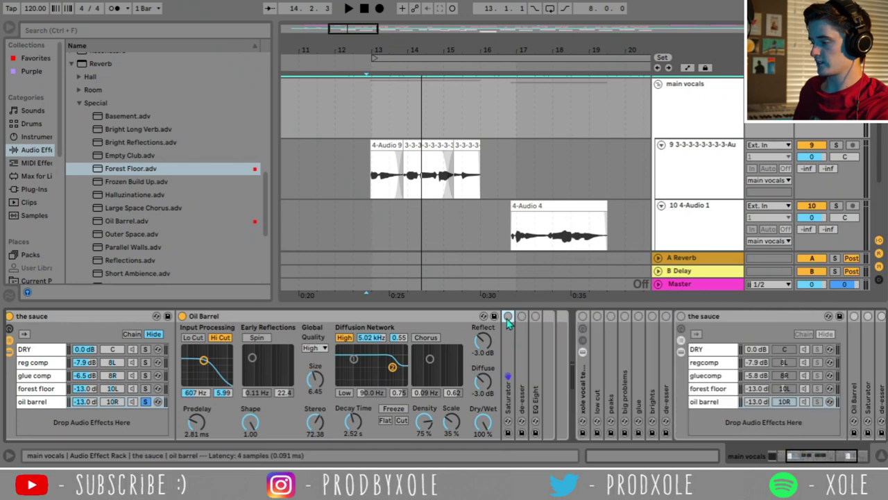
double_click(525, 318)
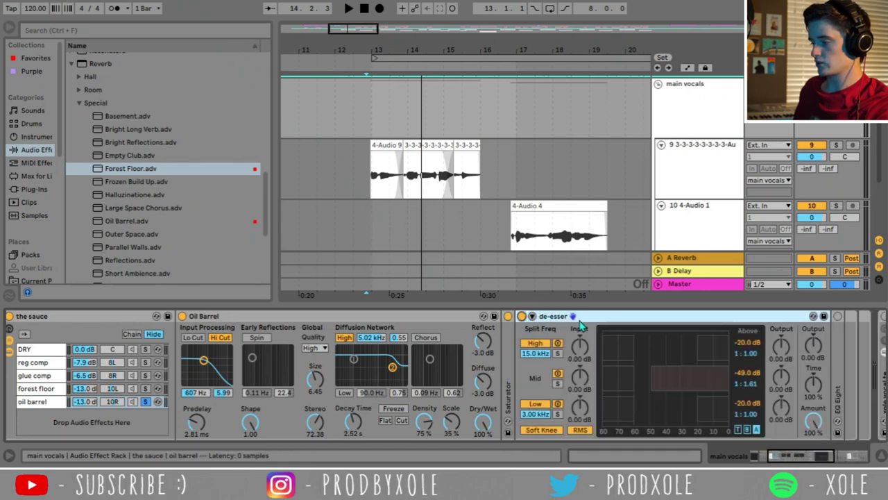
double_click(525, 319)
Enable the oil barrel chain's EQ Eight and set its high cut band to 10.4 kHz with a Q of 0.63
double_click(540, 325)
click(536, 316)
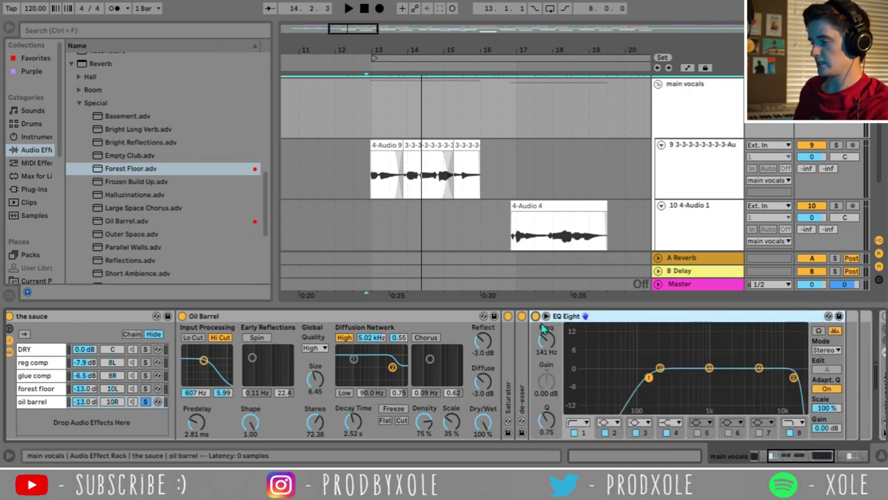
drag(793, 379, 781, 380)
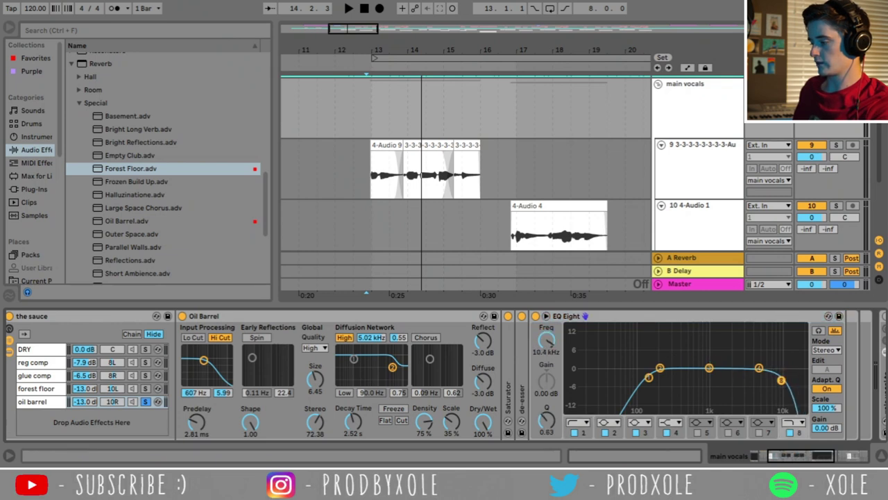
Audition the soloed oil barrel chain from bar 13, and the forest floor and oil barrel chains soloed together from just before it
click(372, 114)
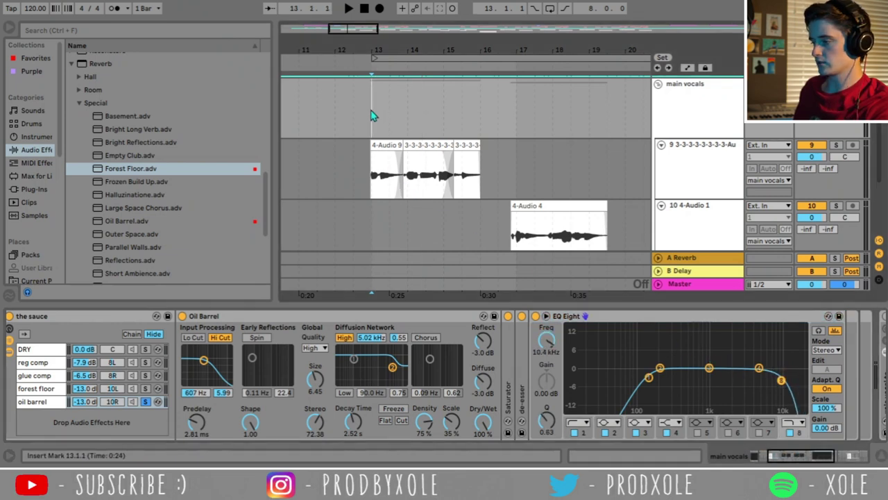
key(space)
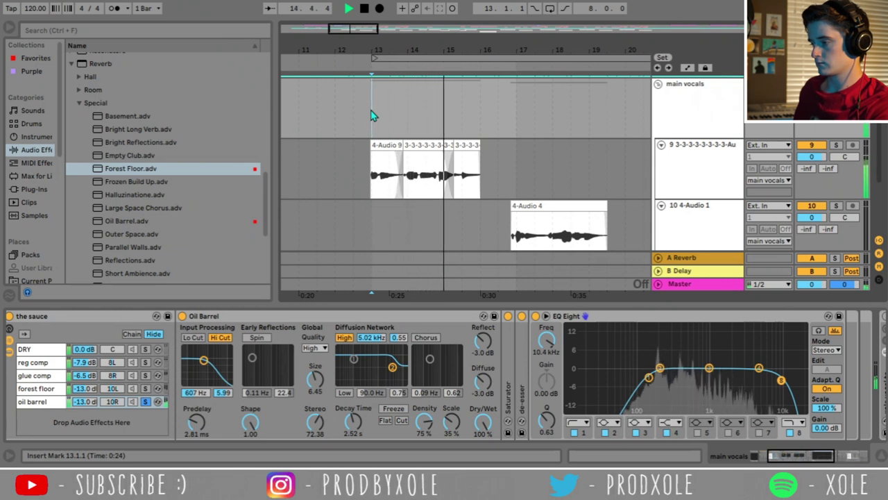
key(space)
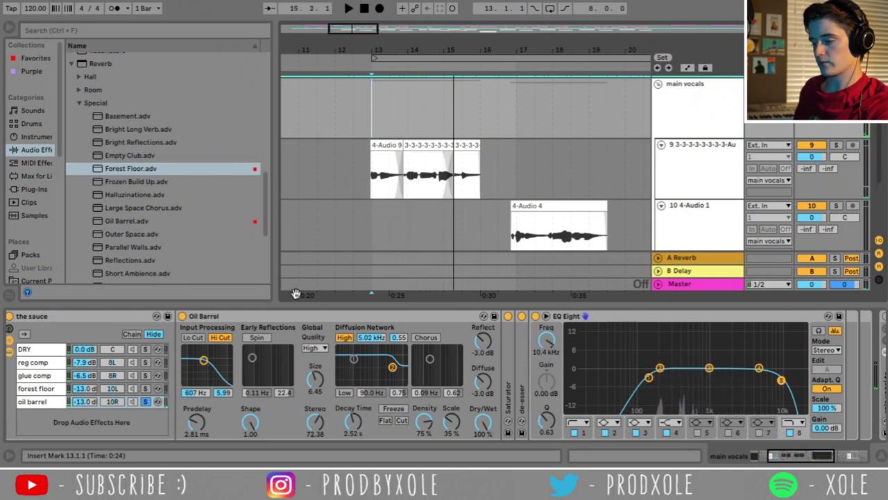
click(145, 389)
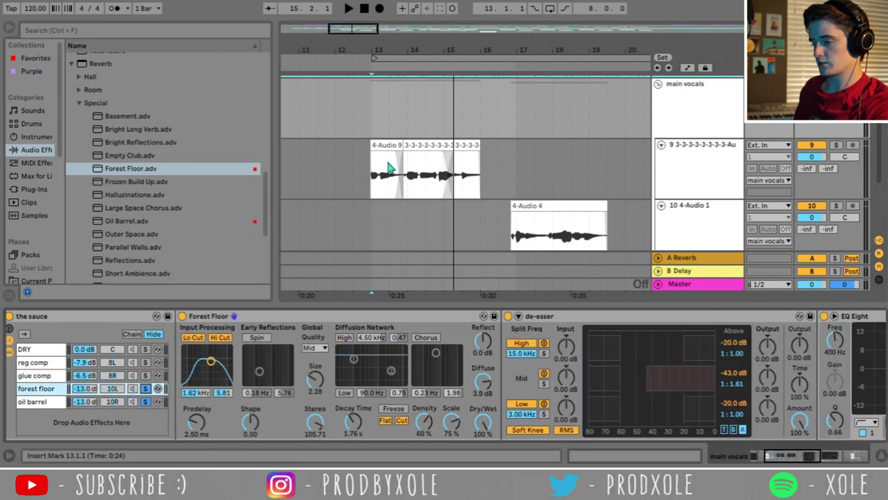
click(363, 109)
key(space)
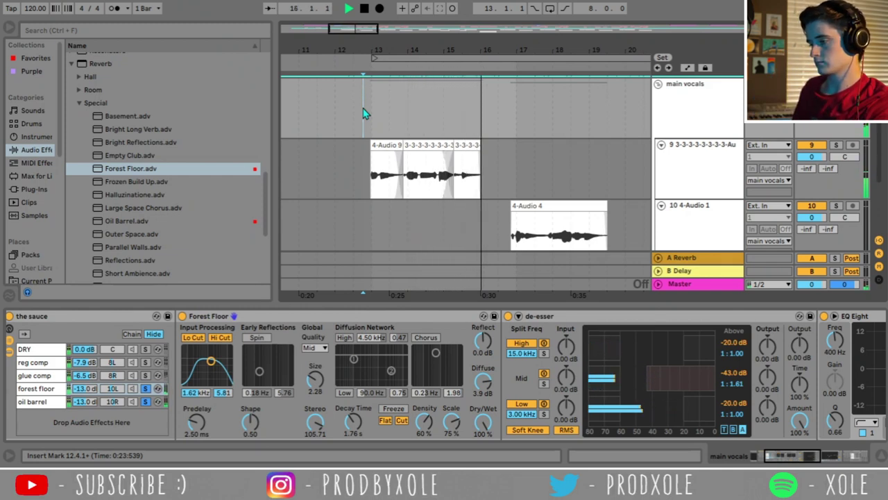
key(space)
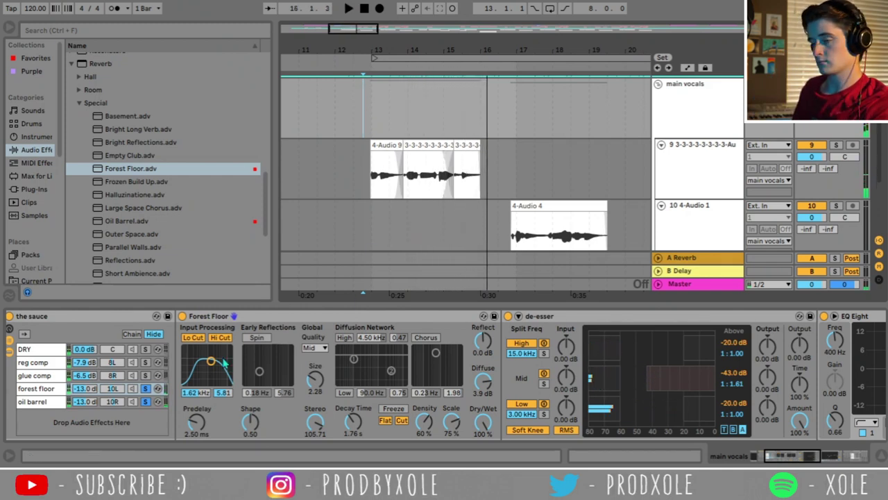
Clear the solo on both reverb chains and play the vocals through the whole sauce rack from just before bar 13
click(145, 389)
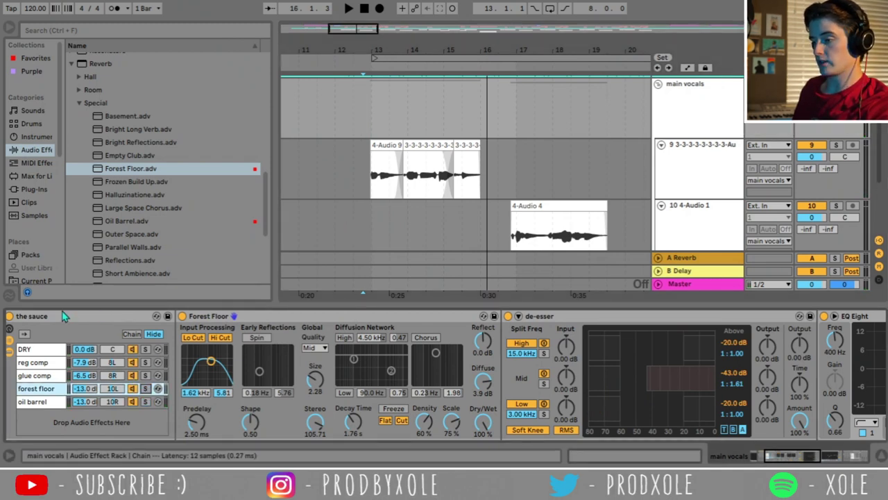
click(36, 375)
click(39, 382)
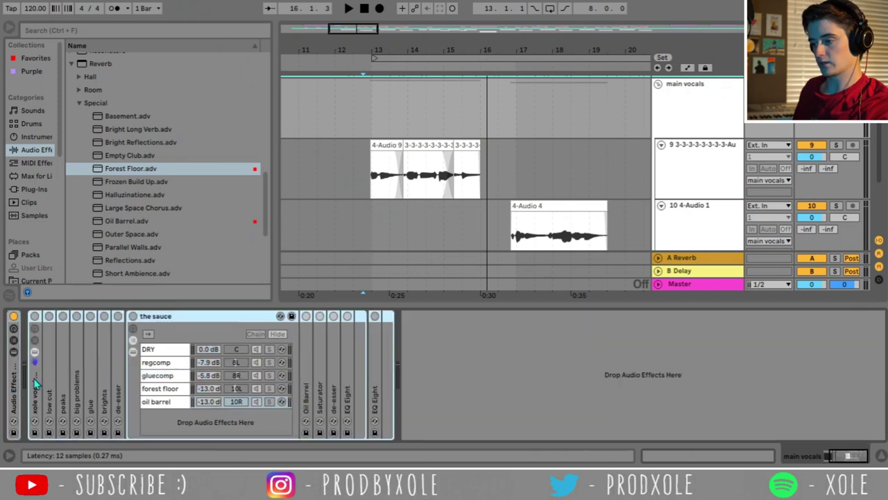
click(357, 121)
key(space)
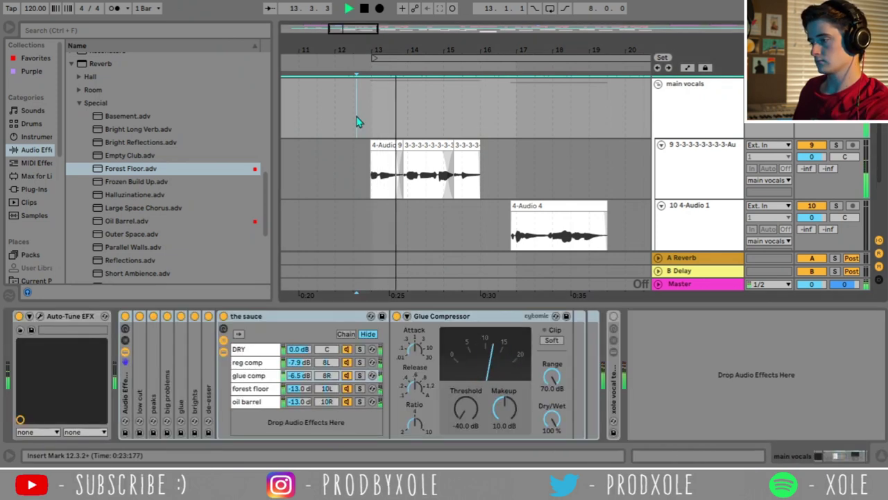
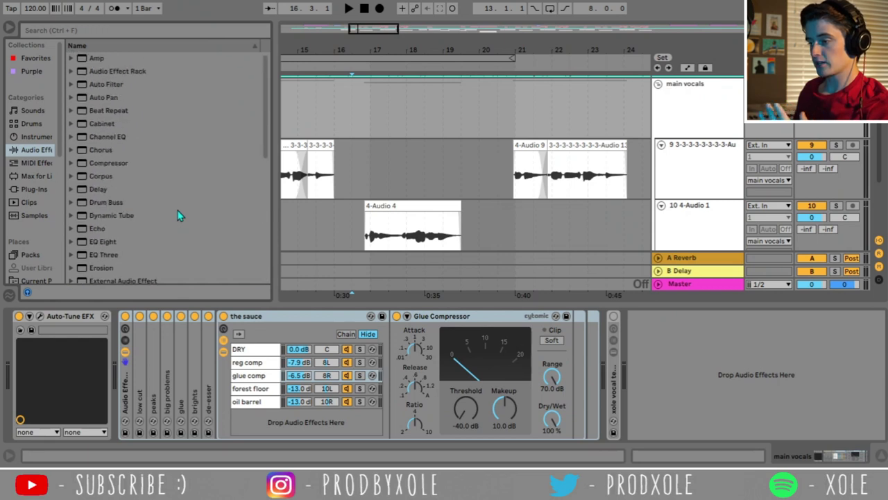
Add a chain named delay below oil barrel in the sauce rack and load the Delay effect into it
right_click(260, 428)
click(271, 425)
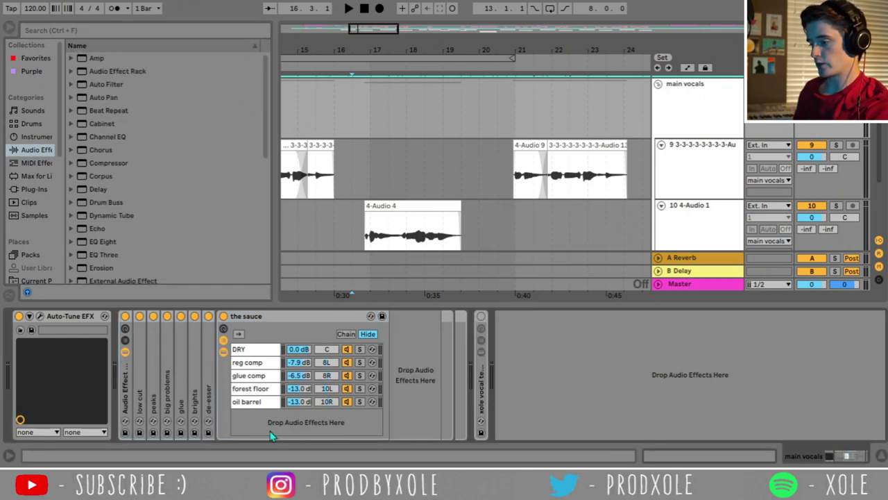
key(ctrl+r)
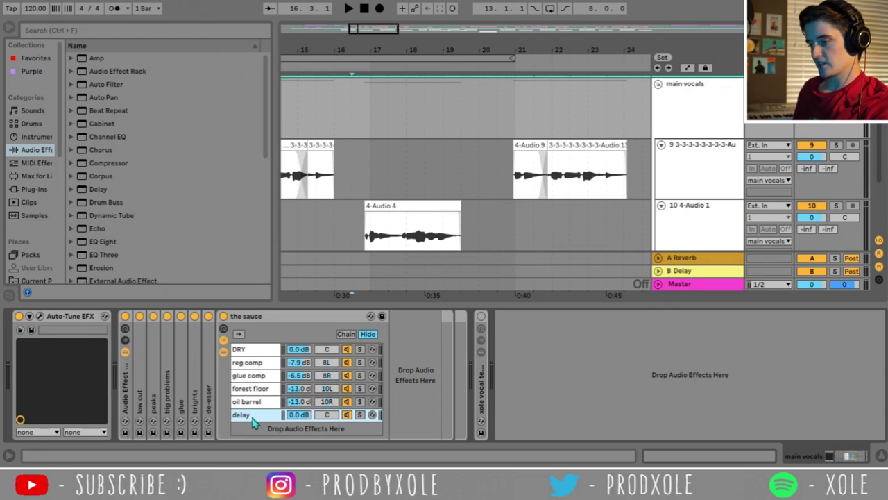
scroll(111, 194, down, 2)
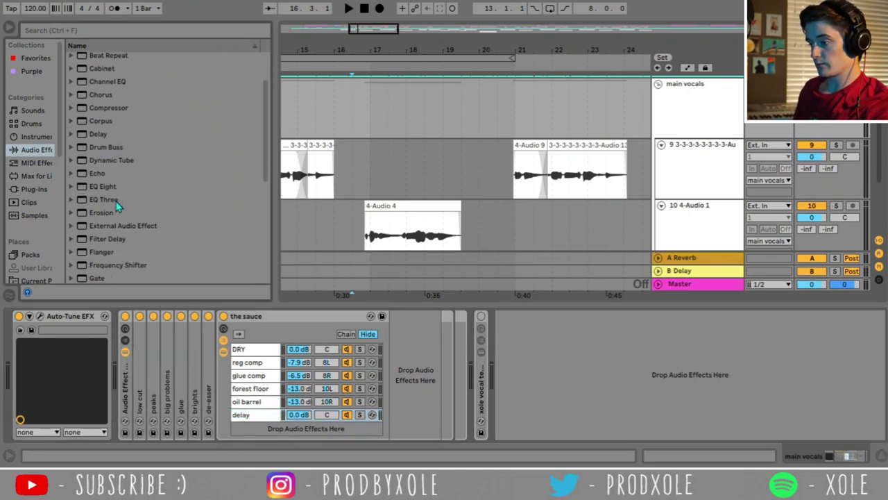
click(101, 106)
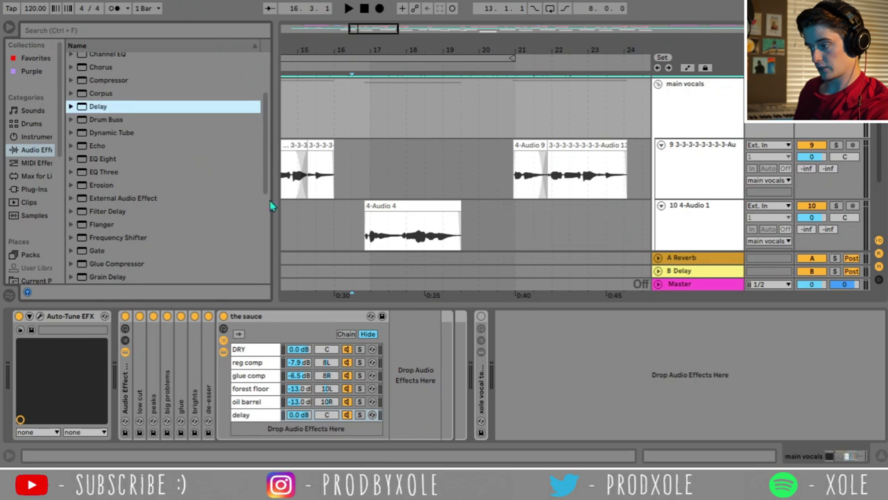
drag(407, 360, 409, 364)
Play the vocals from just before bar 17 and show the main vocals track's device chain
click(363, 174)
key(space)
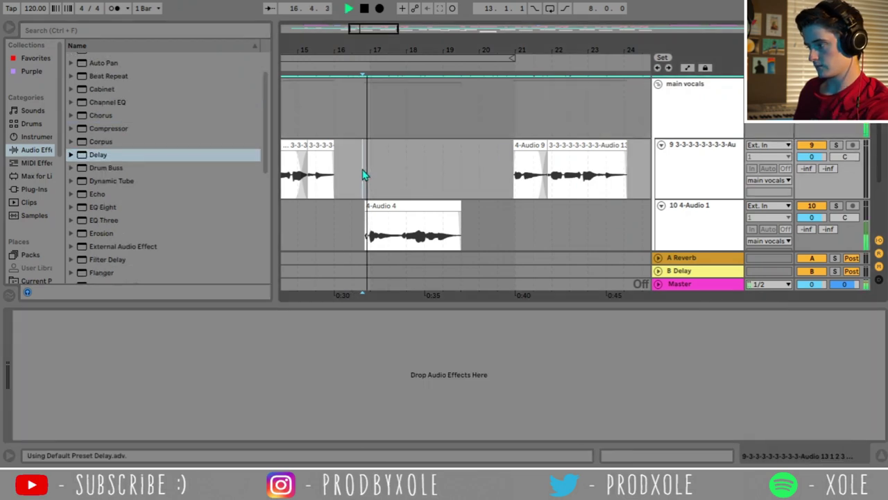
click(661, 118)
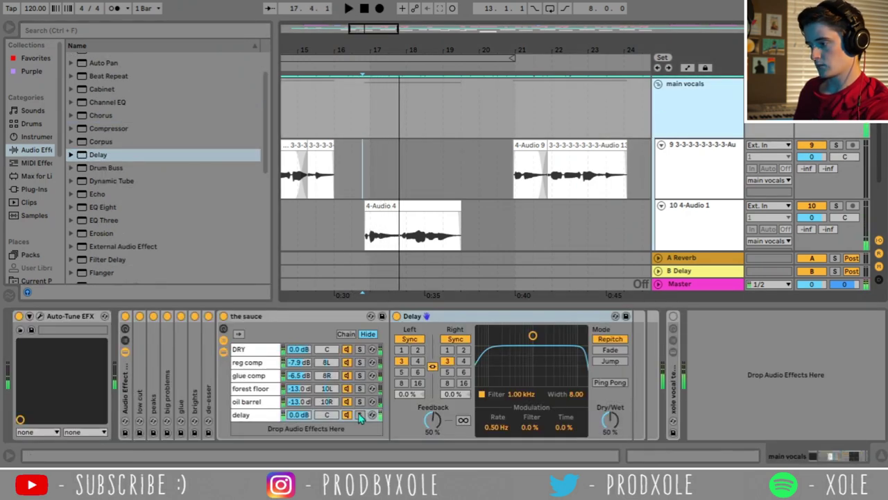
Solo the delay chain and set its Delay filter to 3.23 kHz, width 4.86, with unlinked synced times of 8 left and 16 right
key(space)
drag(533, 337, 553, 354)
click(432, 368)
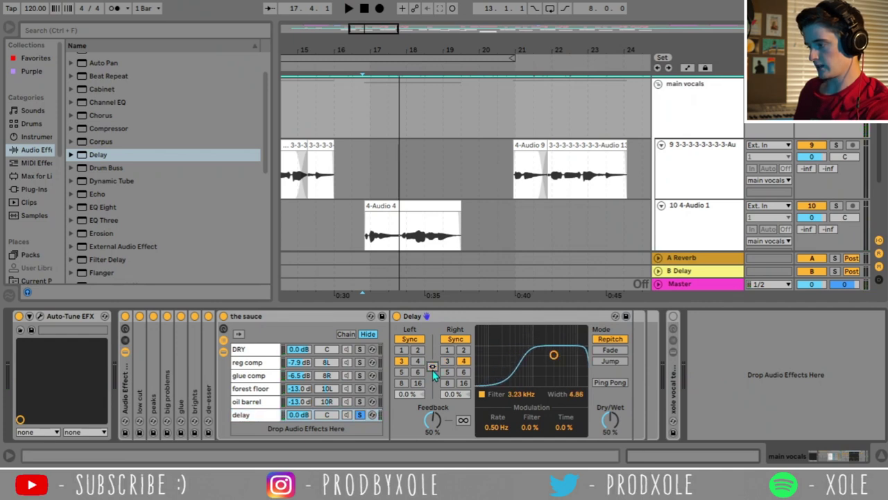
click(405, 384)
click(463, 383)
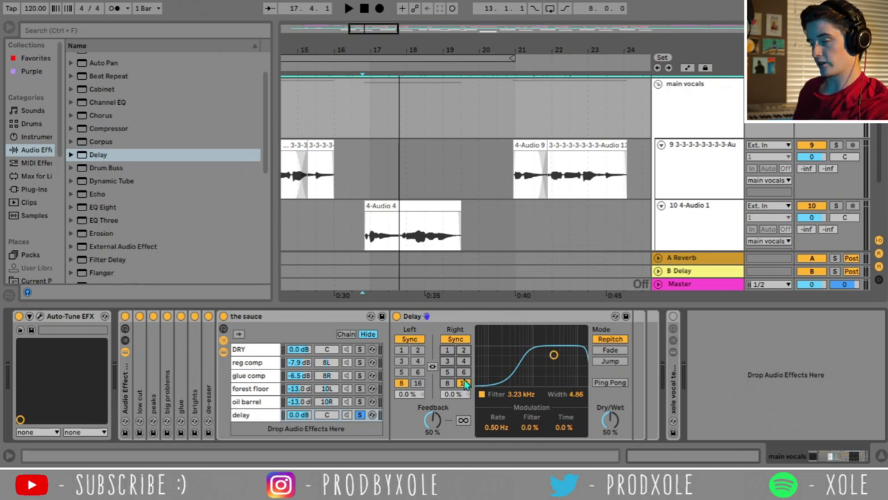
Set the Delay's feedback to 21% and Dry/Wet to 100%, and audition the soloed delay chain from bar 16.3.3
drag(438, 425, 439, 436)
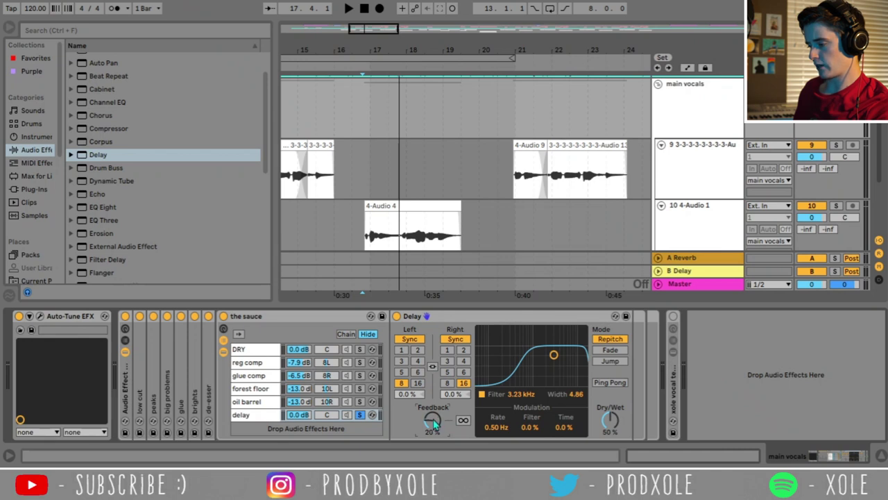
drag(435, 427, 435, 424)
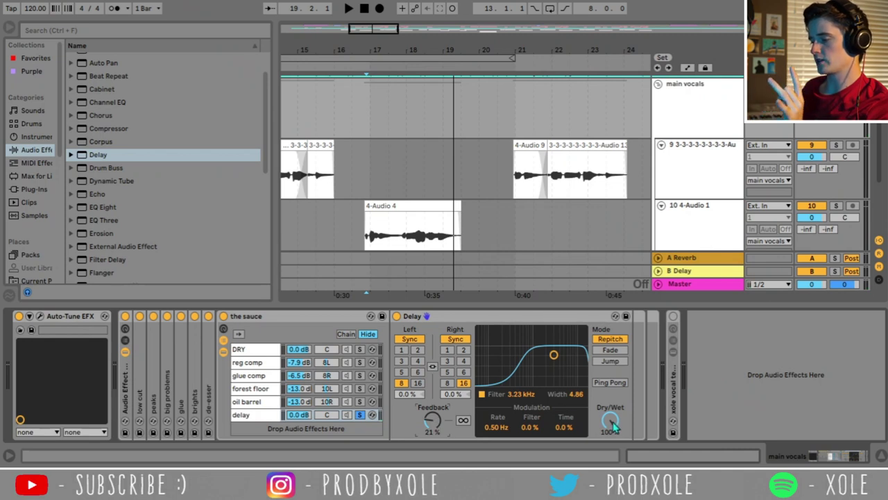
click(360, 165)
drag(360, 165, 469, 230)
click(359, 167)
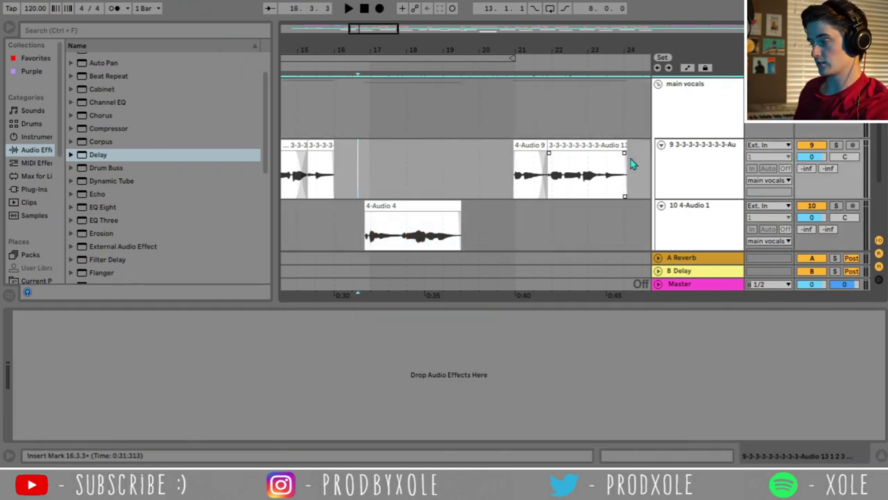
click(684, 119)
key(space)
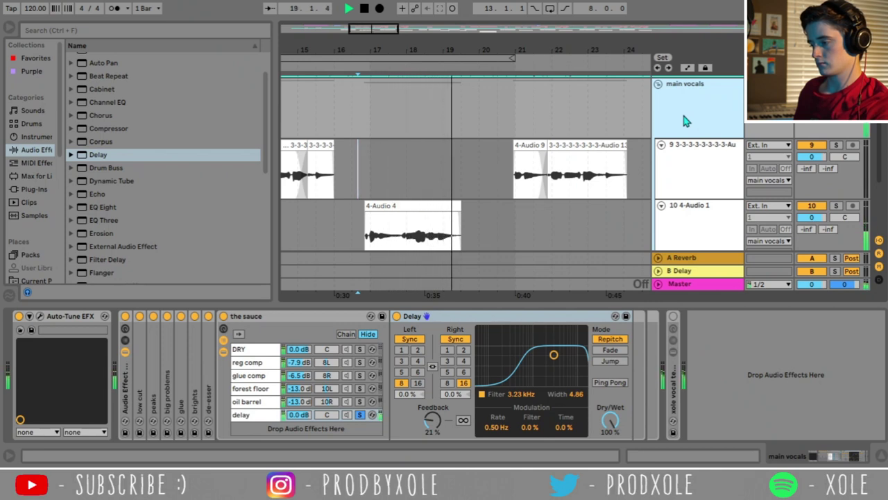
Add an EQ Eight with an 861 Hz low cut after the Delay, setting feedback to 15% and the unsoloed delay chain to -9.0 dB
drag(101, 207, 748, 382)
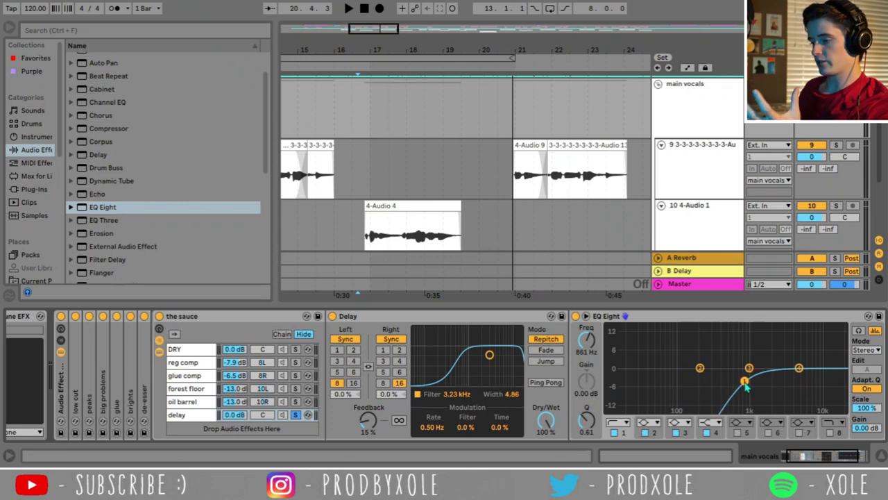
click(182, 415)
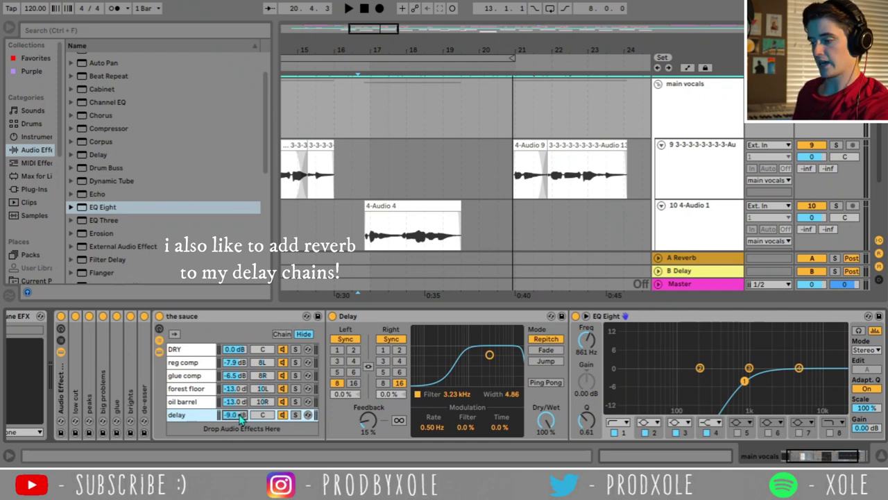
Play the vocals through the whole sauce rack, including the delay chain, from just before bar 17
click(360, 112)
key(space)
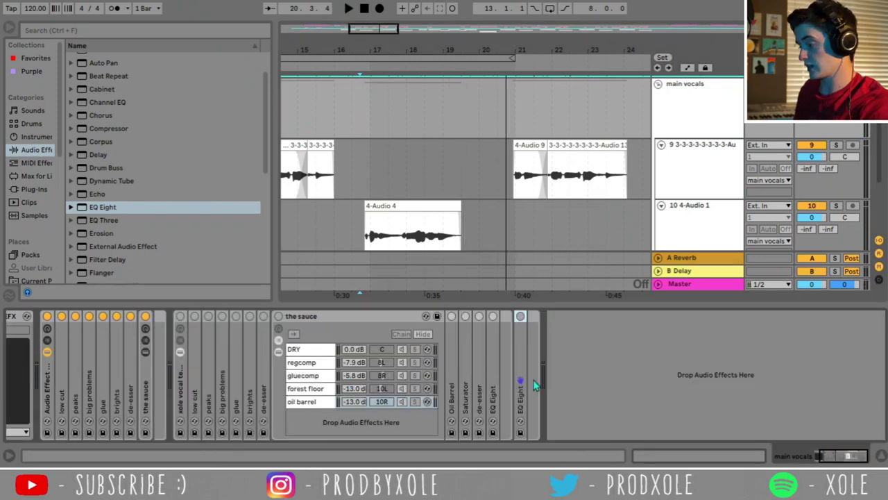
Unfold the original template's final EQ Eight and add a matching one after the rebuilt sauce rack, with a 91.8 Hz low cut and Q 0.75
double_click(522, 389)
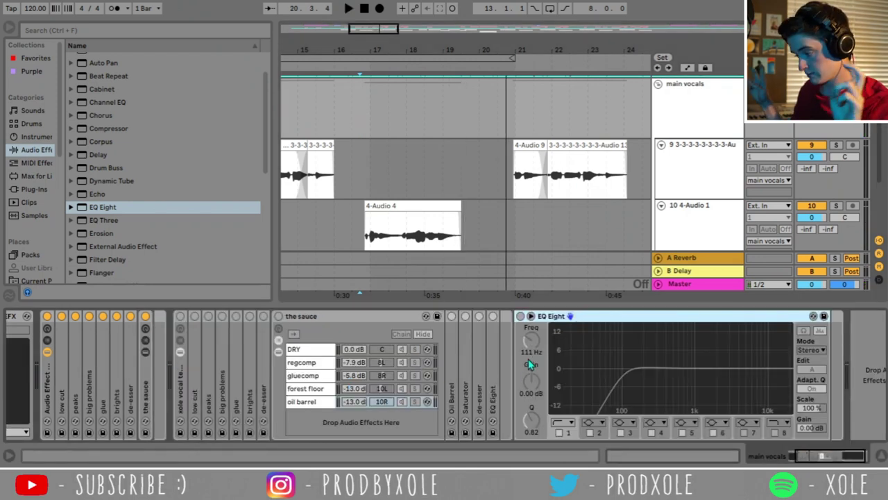
drag(93, 211, 155, 365)
click(202, 422)
click(202, 359)
drag(229, 378, 261, 377)
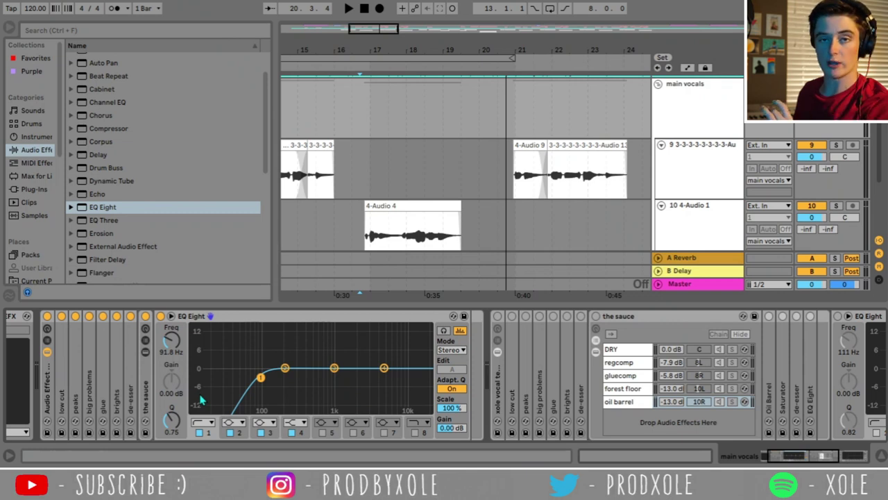
Delete the rebuilt Audio Effect Rack and enable all devices in the xole vocal template rack, collapsing its sauce rack and final EQ Eight
key(minus)
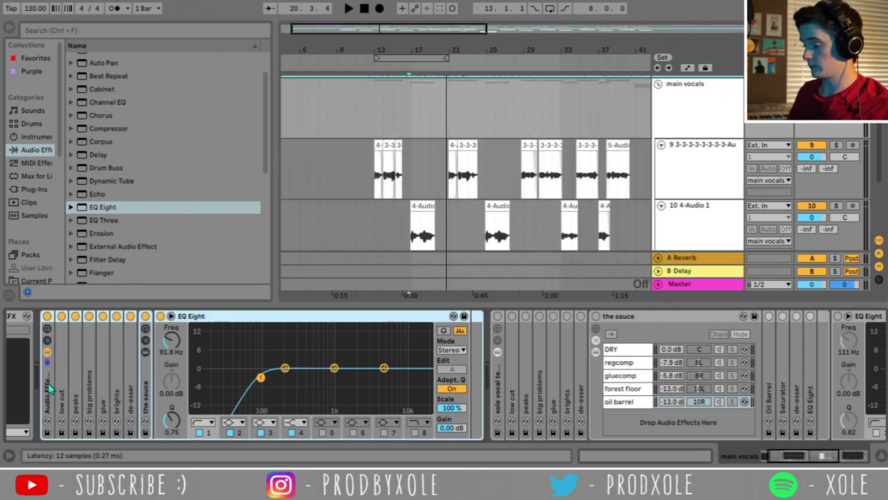
scroll(49, 389, right, 5)
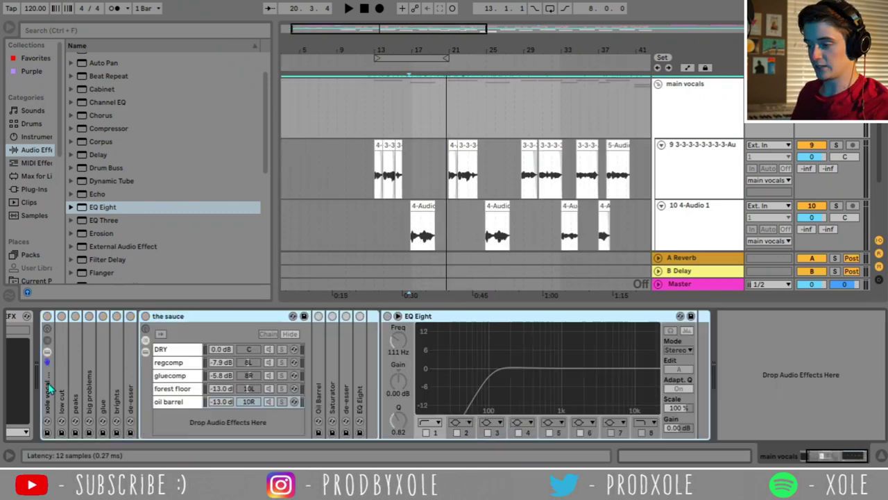
click(61, 316)
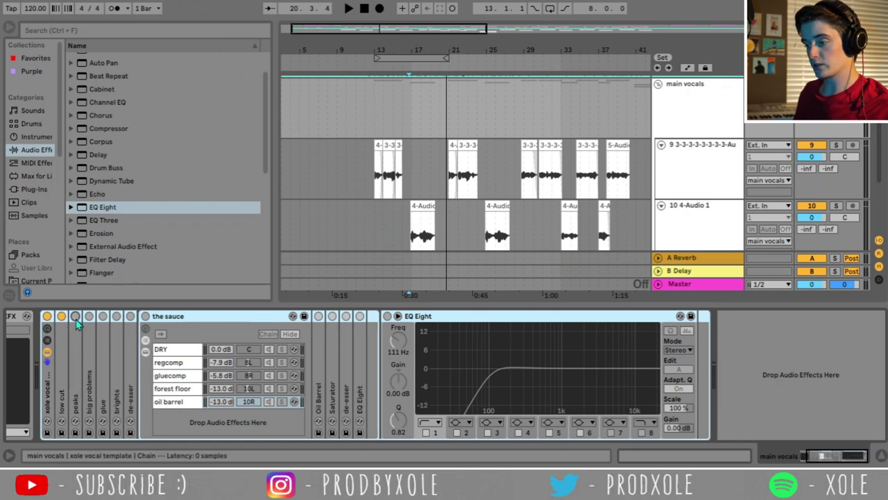
click(117, 316)
click(131, 315)
click(145, 316)
double_click(186, 316)
click(160, 317)
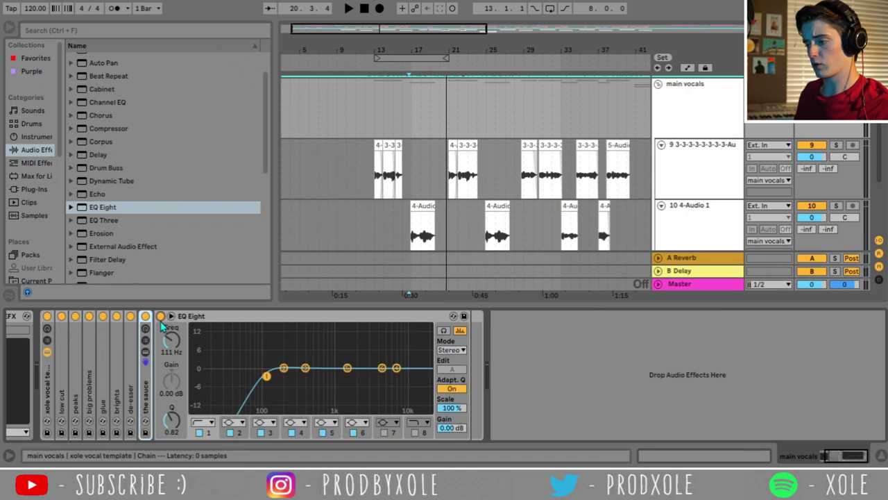
double_click(208, 317)
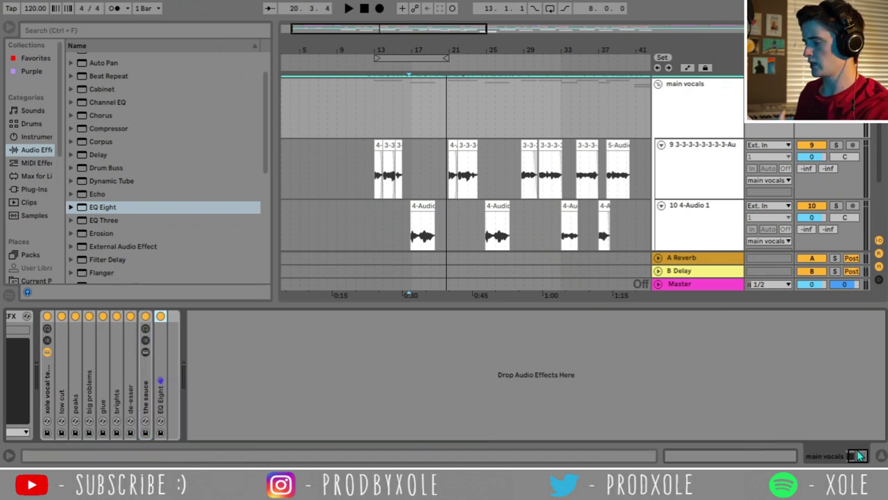
Bypass the xole vocal template rack and audition the main vocals without it from bar 12.2.3
scroll(122, 316, left, 3)
click(125, 316)
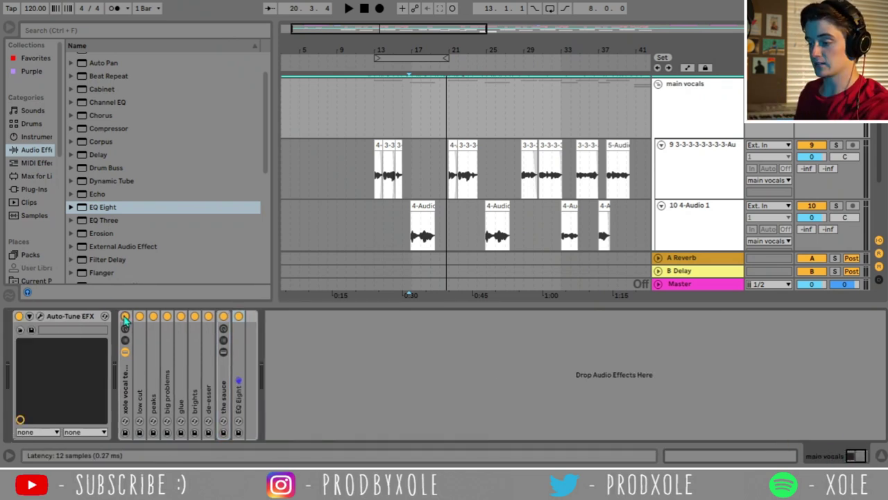
click(369, 109)
key(space)
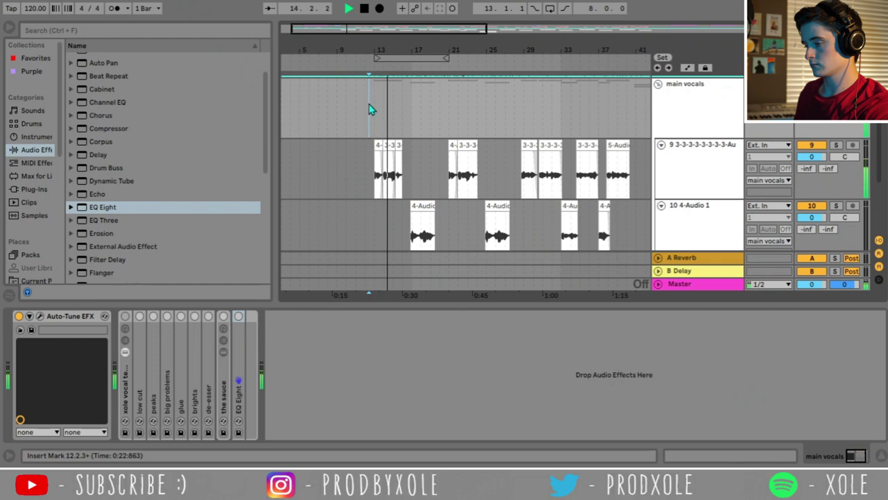
key(space)
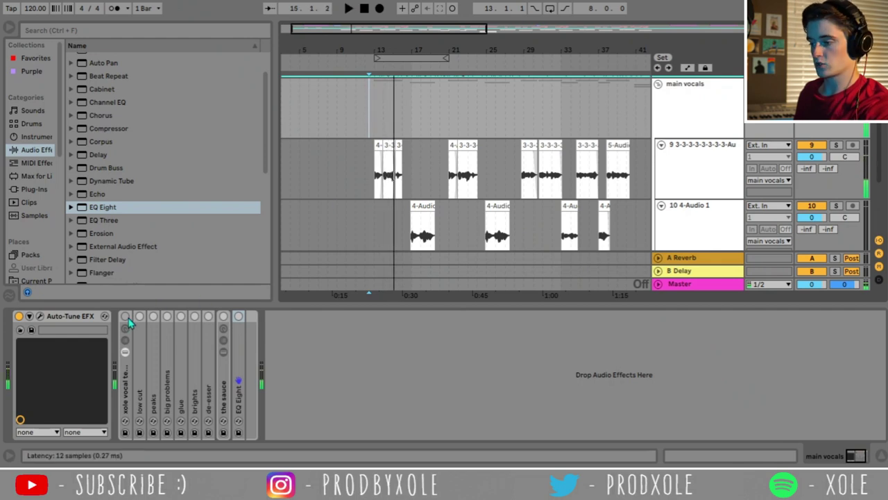
Turn the xole vocal template rack back on and play the main vocals again from bar 12.2.3
key(space)
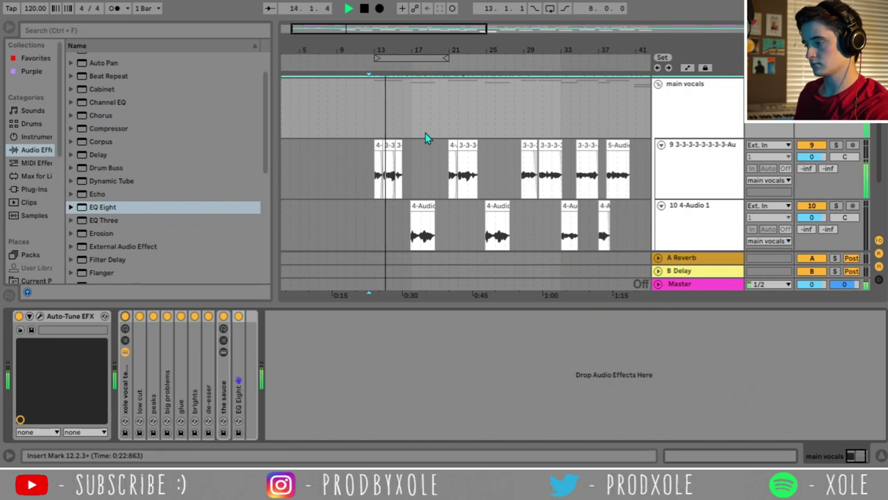
scroll(454, 138, up, 3)
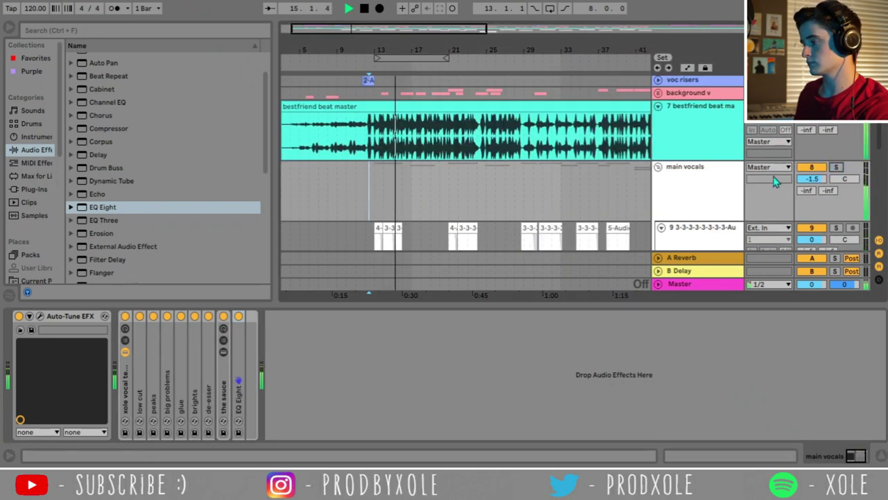
scroll(431, 184, down, 5)
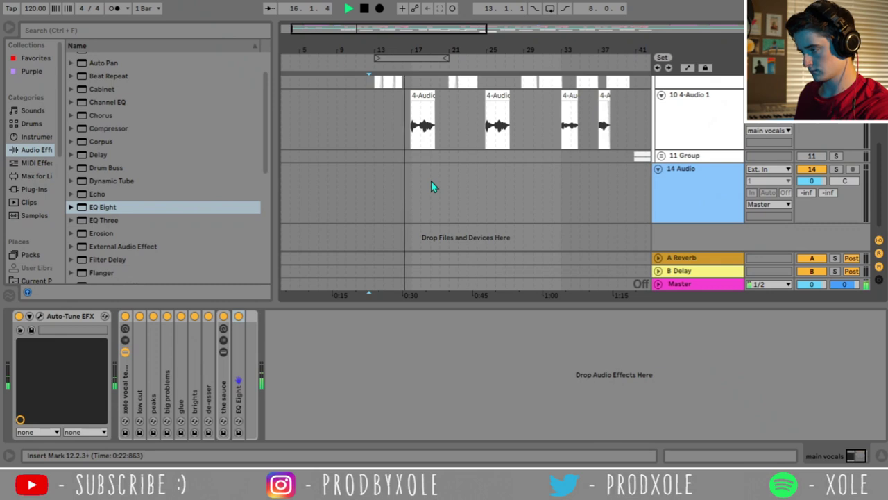
Delete the empty 14 Audio track and hide both the device view and the browser
key(ctrl+alt+l)
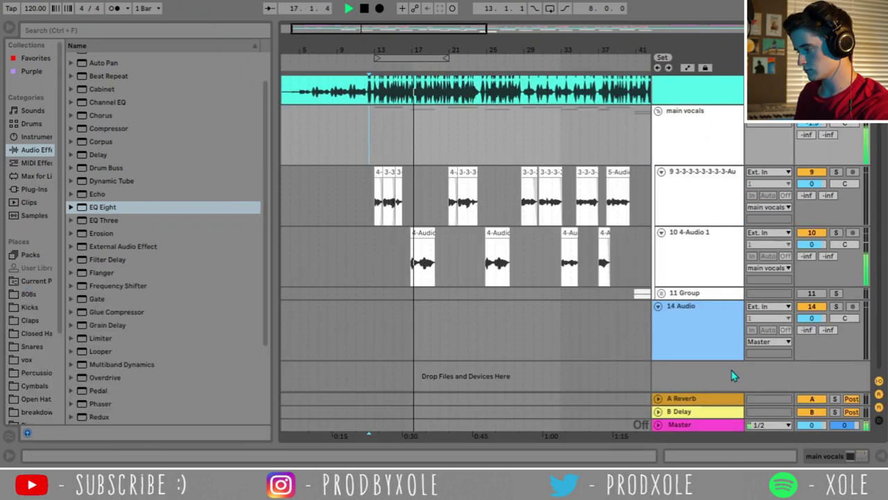
key(Delete)
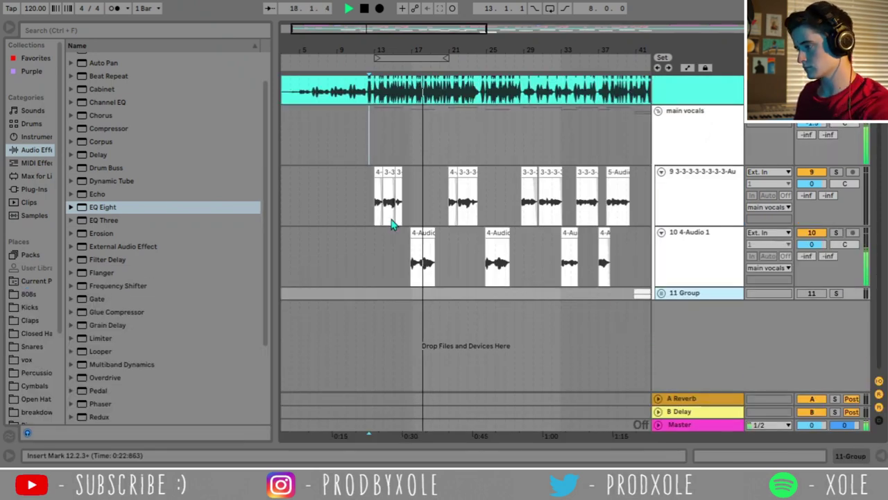
click(9, 32)
Move voc risers below the beat track and the background v group below main vocals, and unfold the background v group
drag(120, 47, 124, 80)
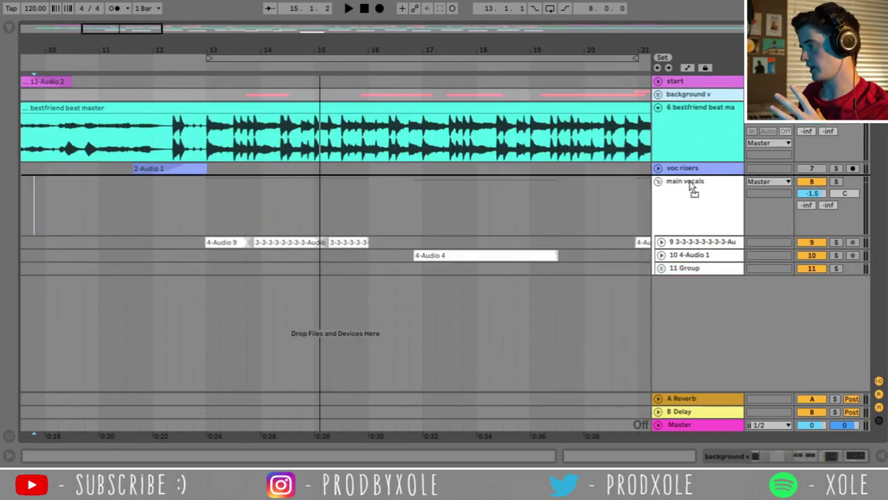
drag(692, 186, 700, 291)
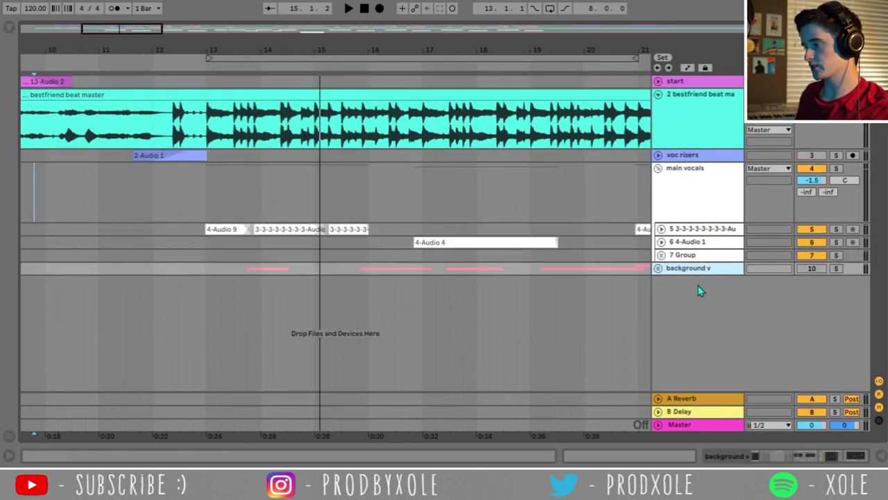
key(Right)
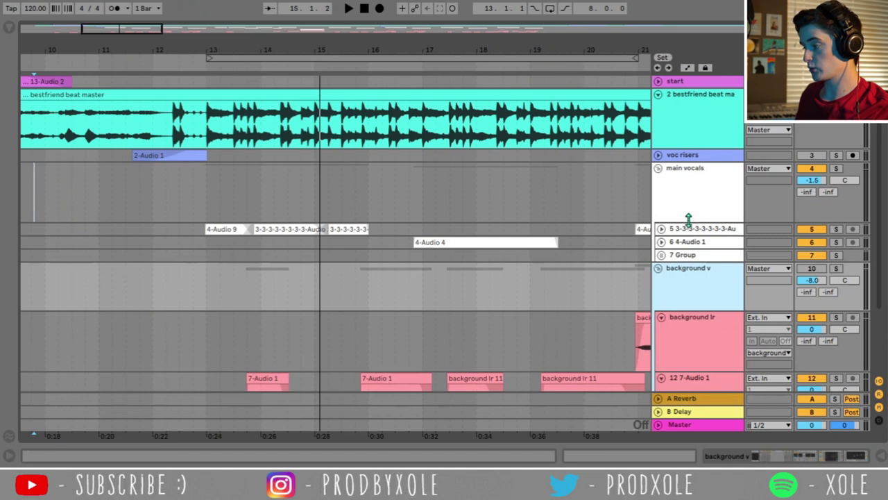
Show the main vocals device chain and point out its Auto-Tune EFX and xole vocal template rack
click(687, 178)
double_click(690, 186)
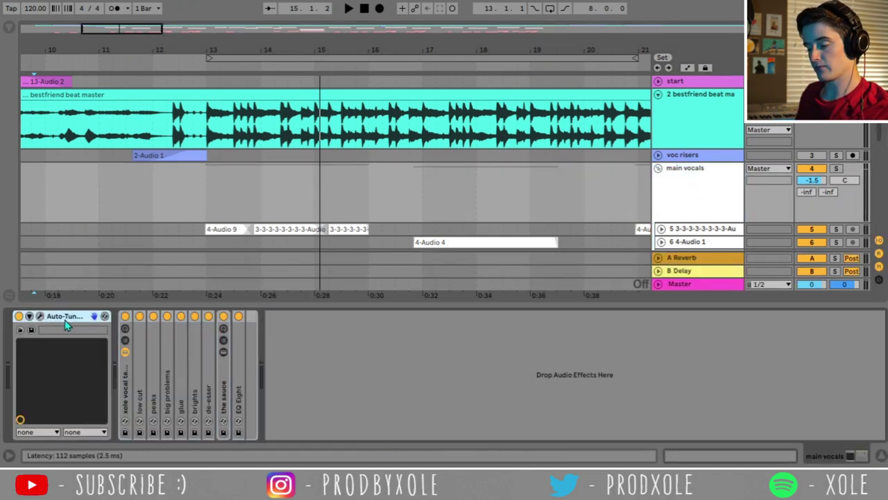
click(127, 384)
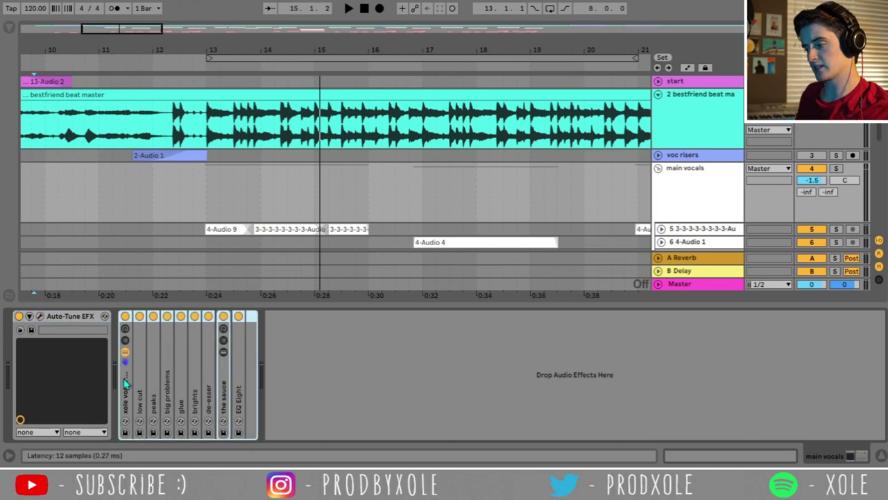
Show the background v group's device chain and hide the devices inside its xole vocal template rack
scroll(705, 207, down, 5)
click(705, 147)
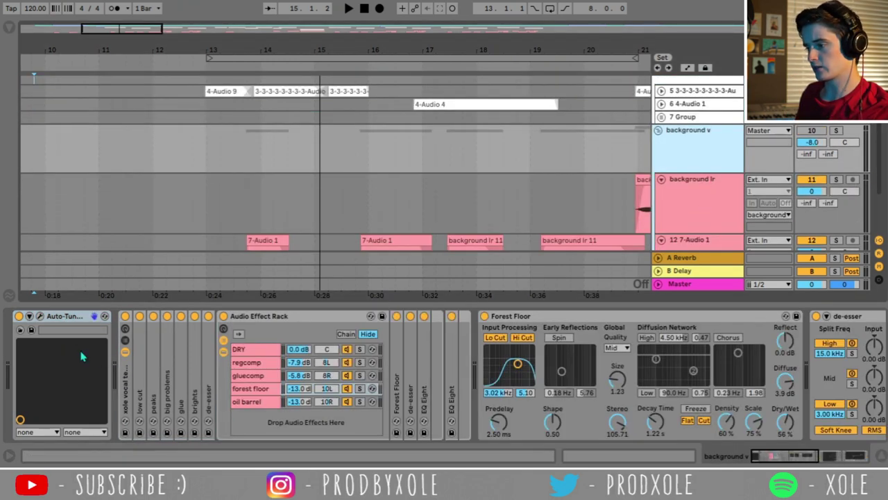
click(125, 384)
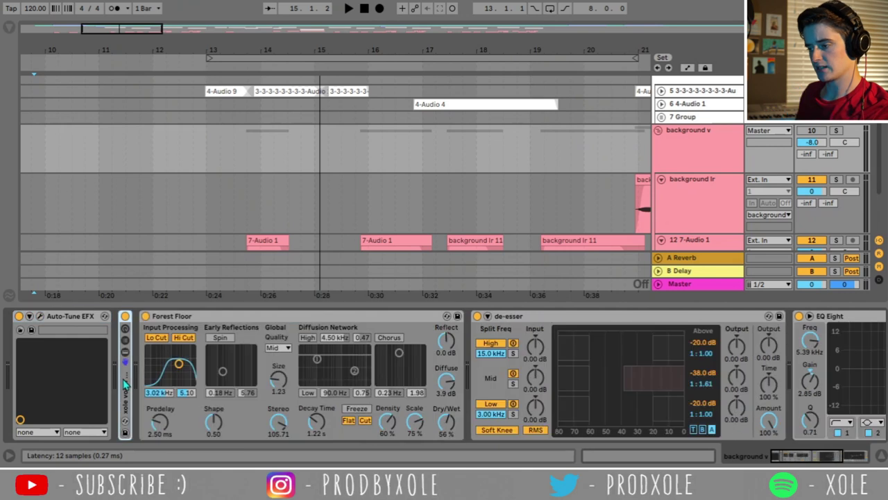
Collapse the background group's Forest Floor and de-esser, and set the low cut on its EQ Eight to 316 Hz with Q 0.69
click(207, 317)
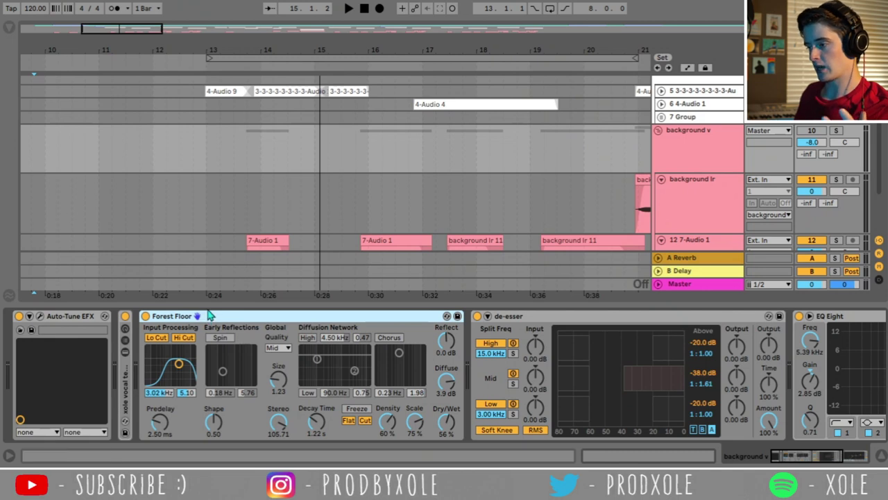
double_click(217, 318)
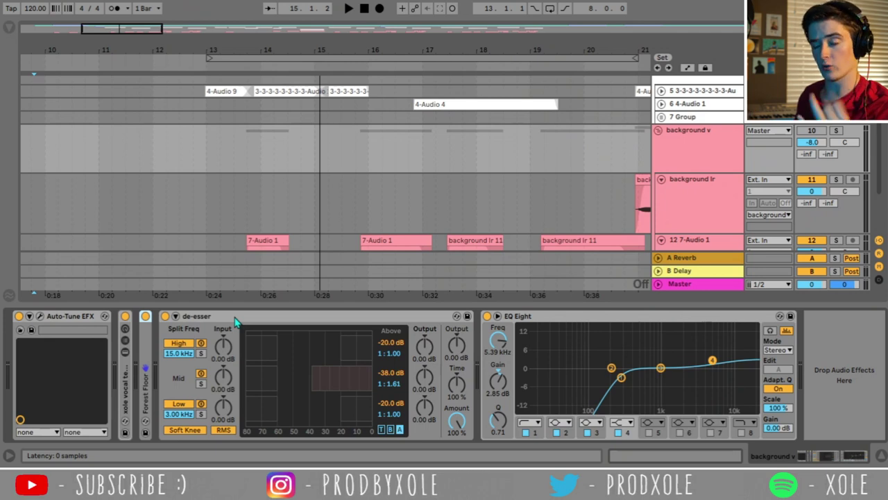
key(Delete)
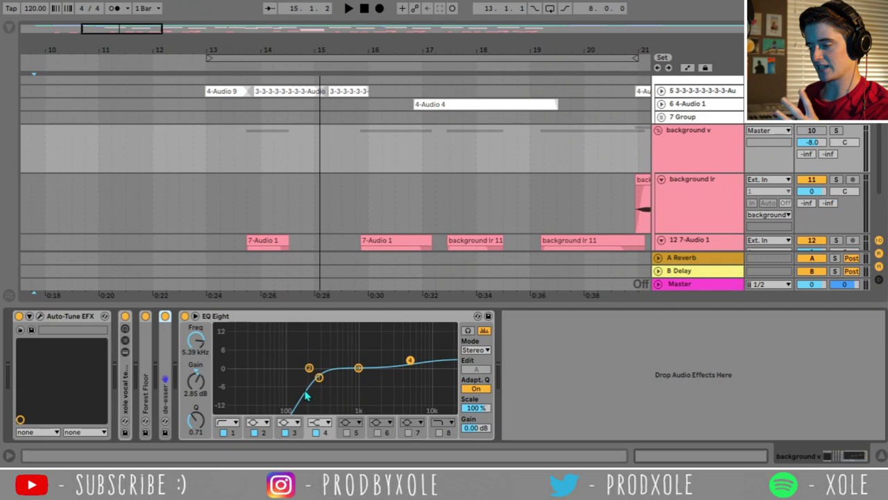
drag(321, 386, 325, 386)
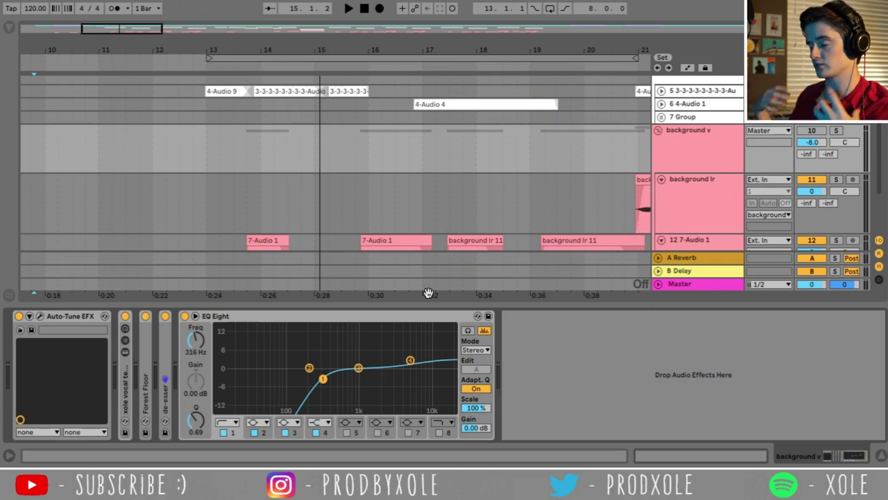
Hide the device view and reactivate the background v group track
key(ctrl+alt+l)
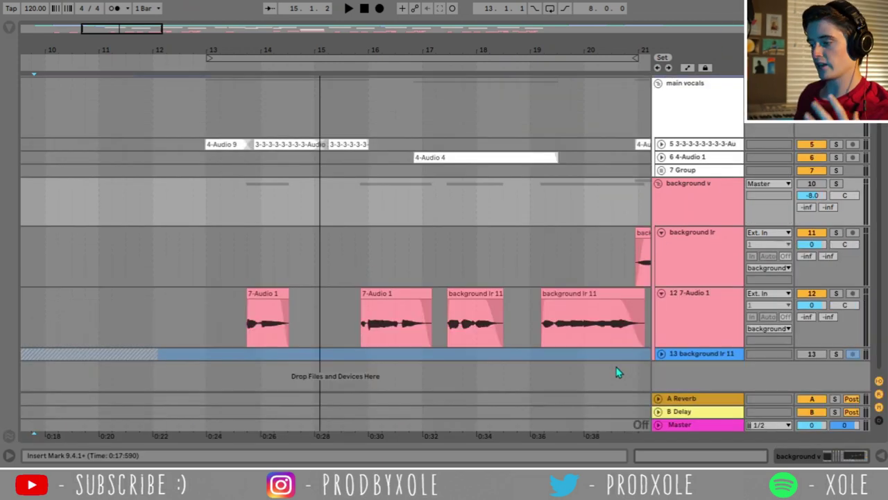
scroll(615, 371, up, 5)
click(812, 179)
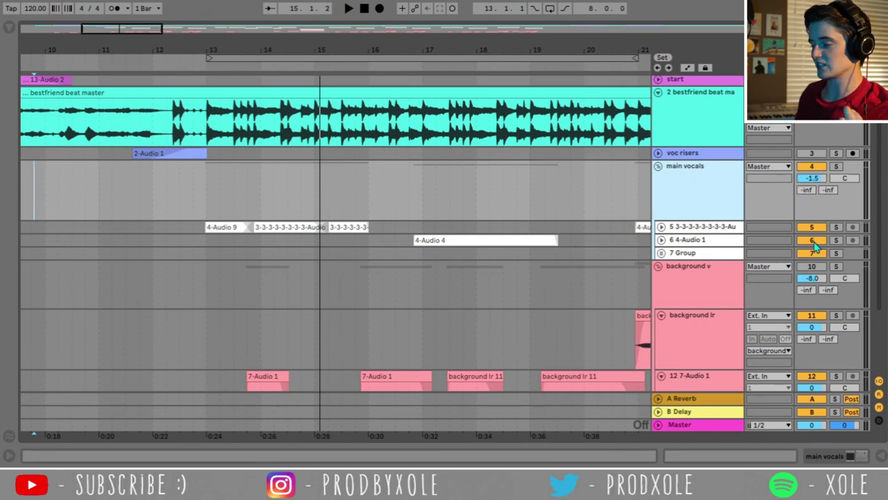
click(814, 279)
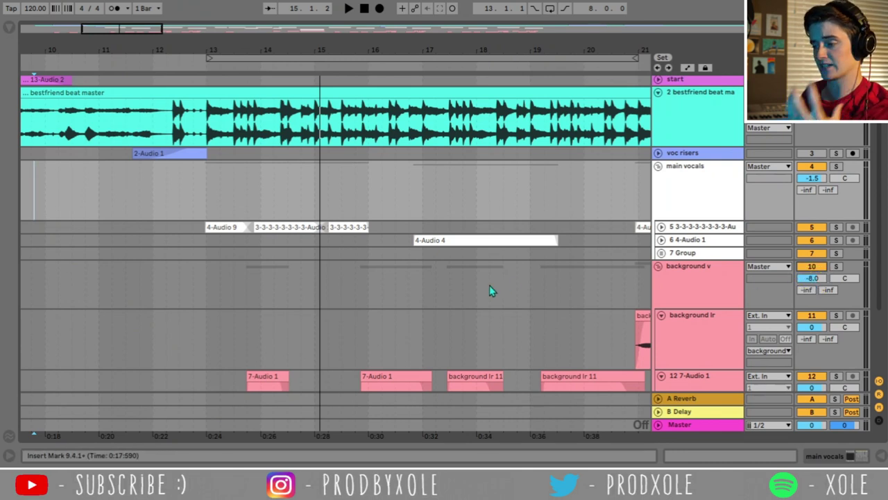
Solo the background v group, play it from bar 13, and set its EQ Eight low cut to 240 Hz with Q 0.75
key(ctrl+t)
click(208, 241)
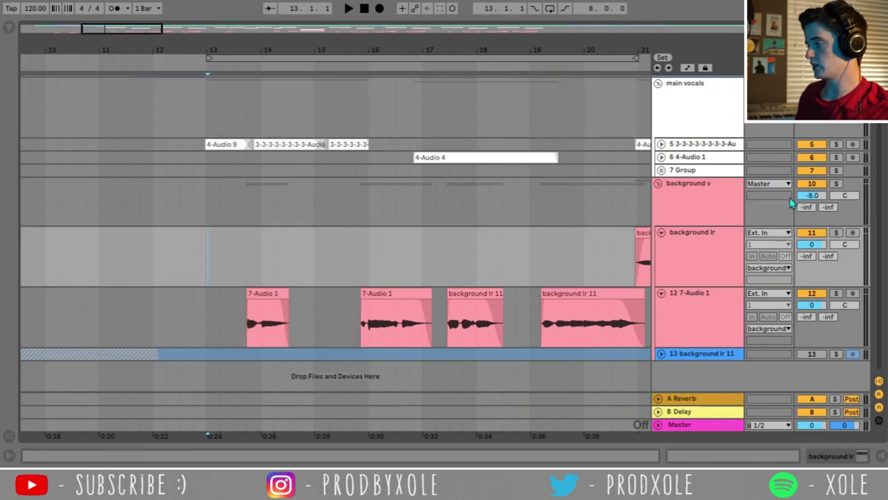
click(835, 184)
key(space)
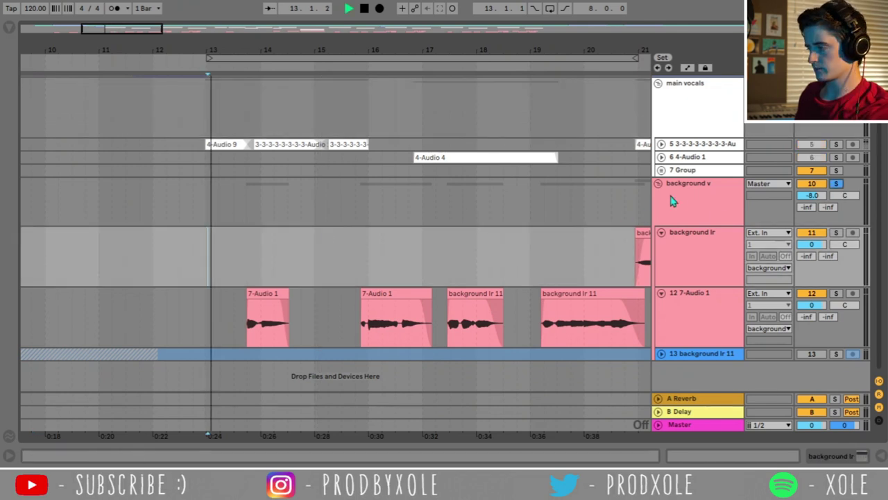
double_click(670, 198)
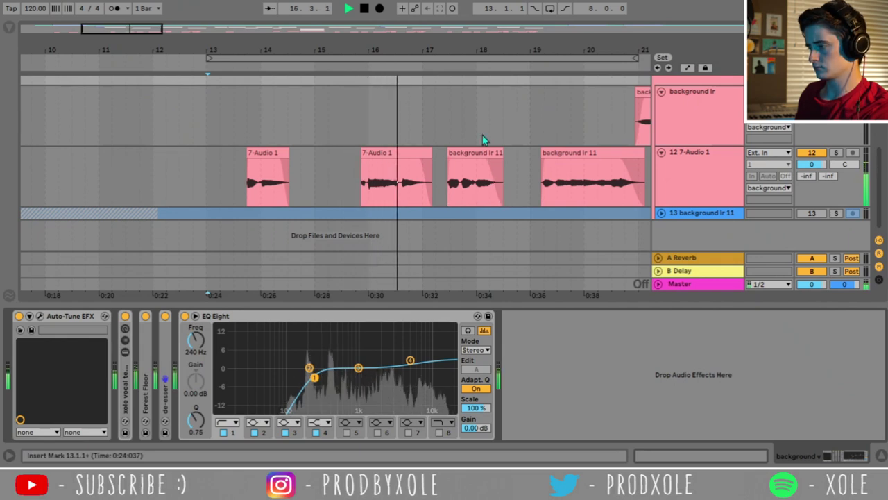
key(space)
Solo main vocals together with the background v group, listen to both from just before bar 13, and hide the device view
scroll(606, 118, up, 3)
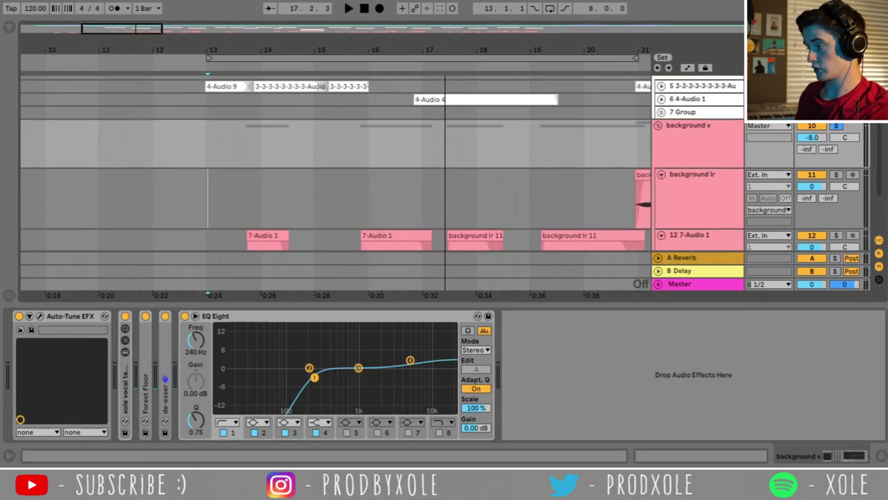
scroll(605, 118, up, 2)
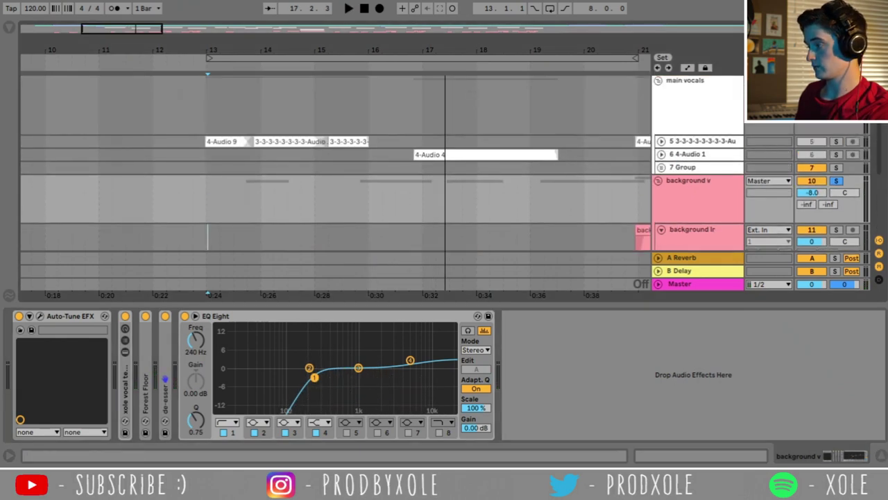
click(200, 104)
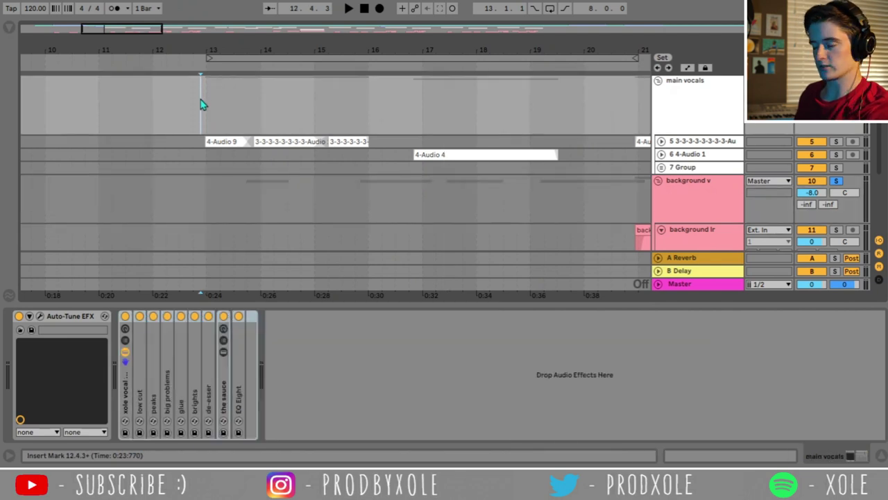
key(space)
scroll(311, 150, down, 5)
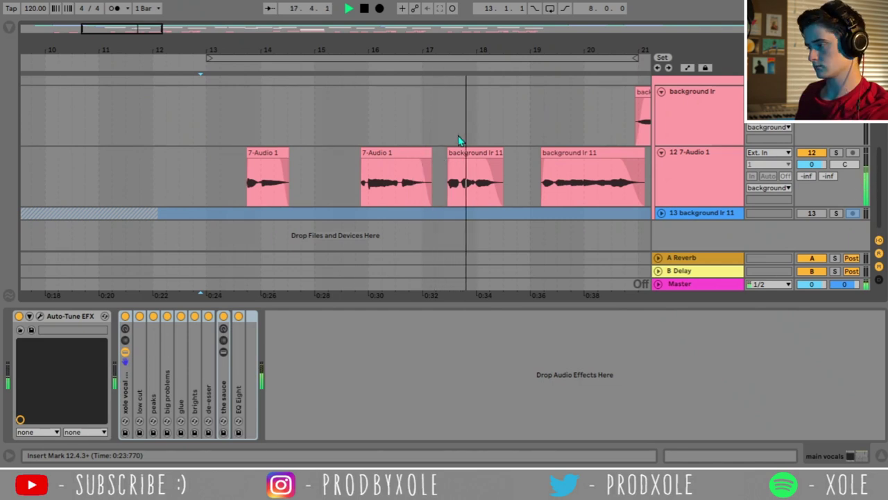
key(space)
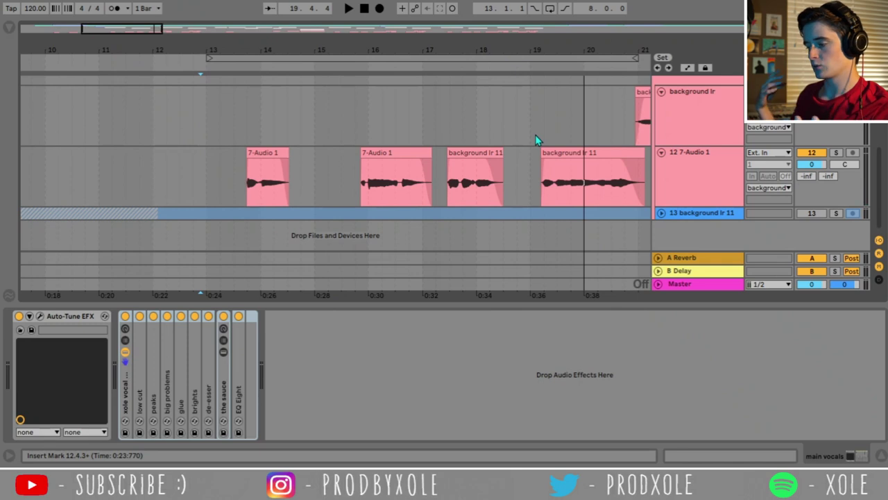
click(881, 455)
scroll(485, 294, up, 2)
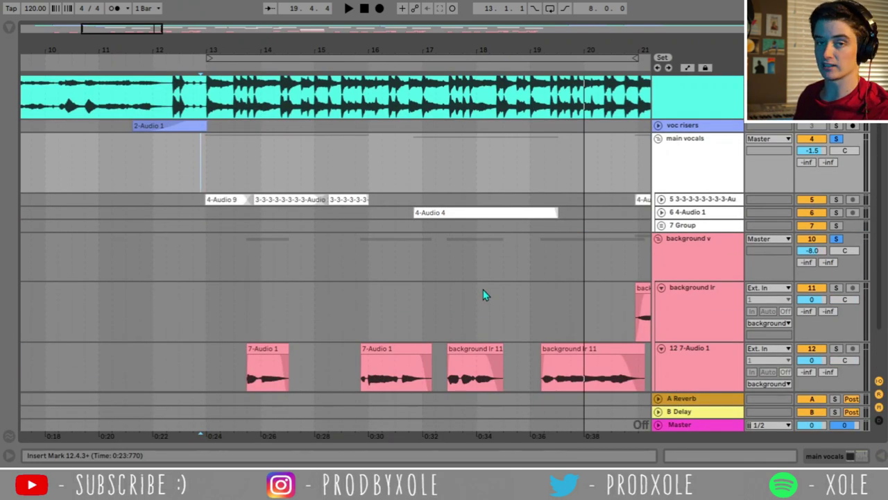
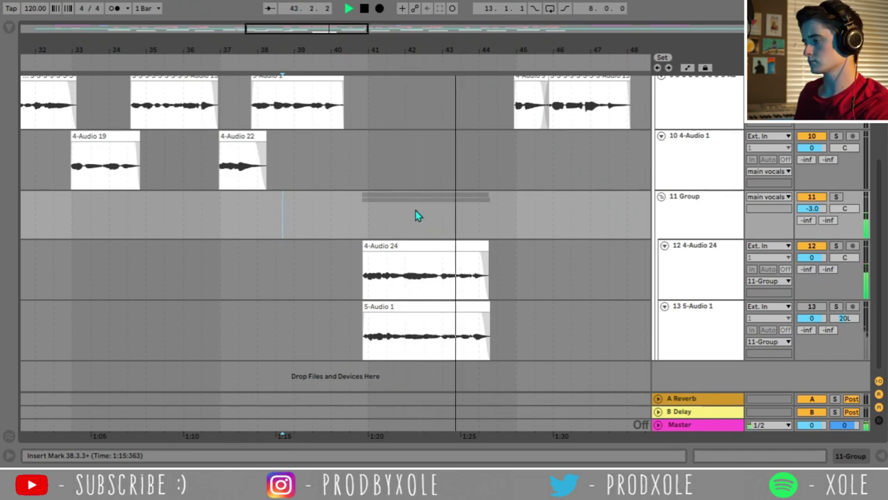
Activate both vocal doubles in the 11 Group, centre their panning, and play them together from just before bar 41
key(space)
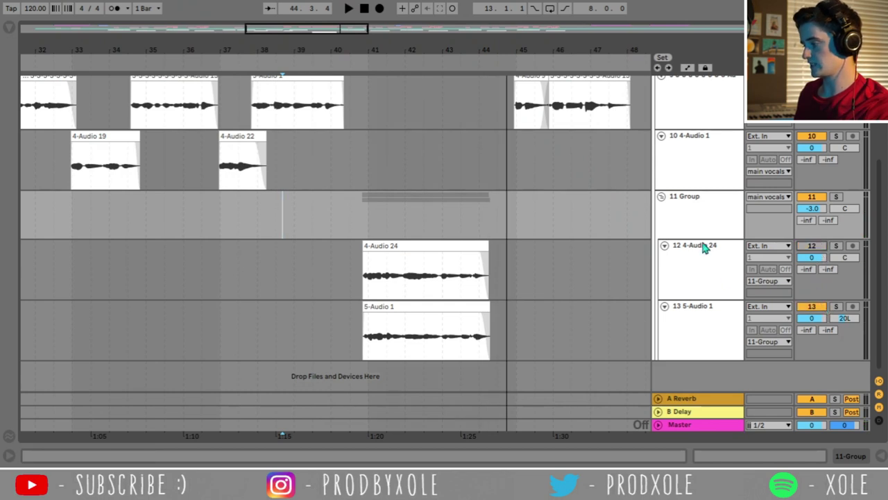
click(361, 220)
click(842, 312)
key(space)
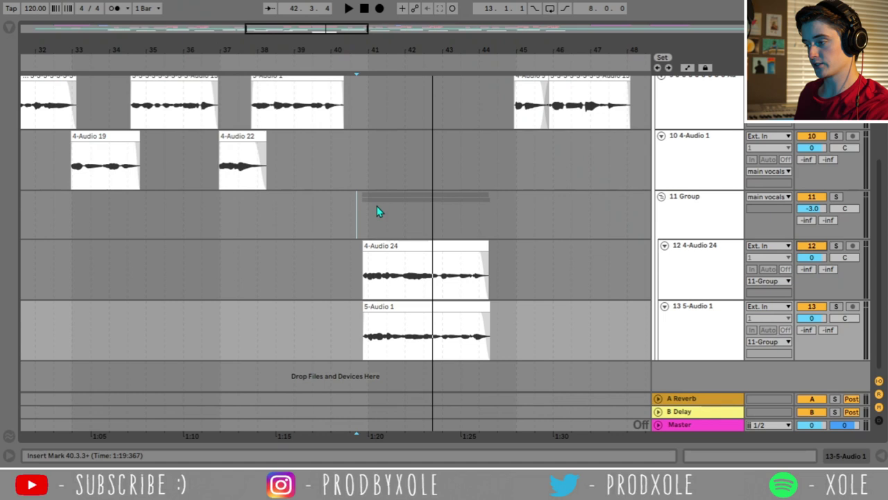
key(space)
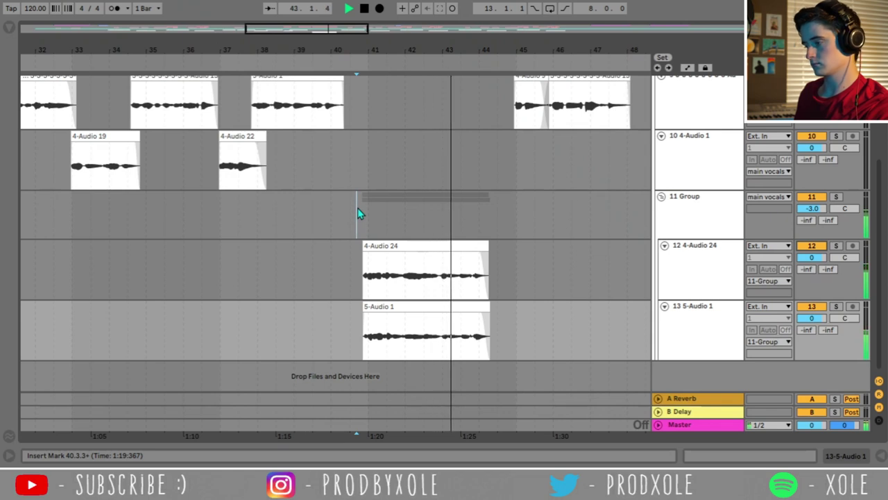
Pan 4-Audio 24 to 20L and 5-Audio 1 to 20R, and listen to the doubled vocals from bar 39
key(space)
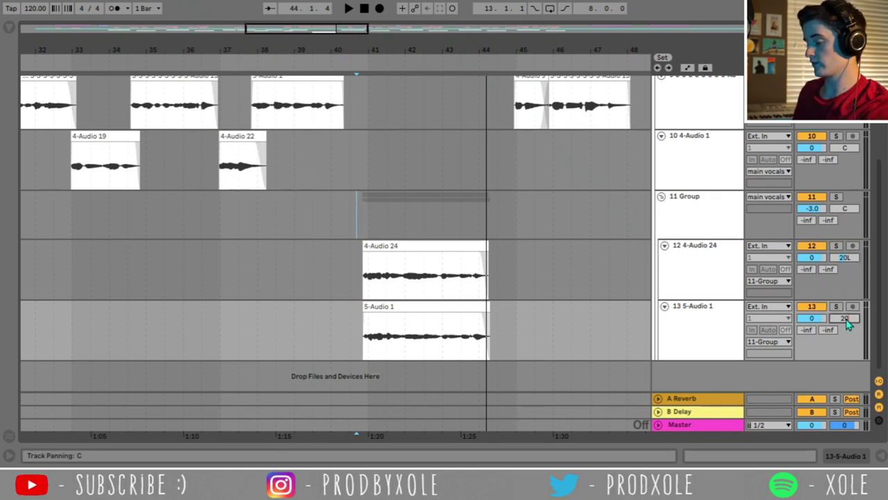
click(306, 208)
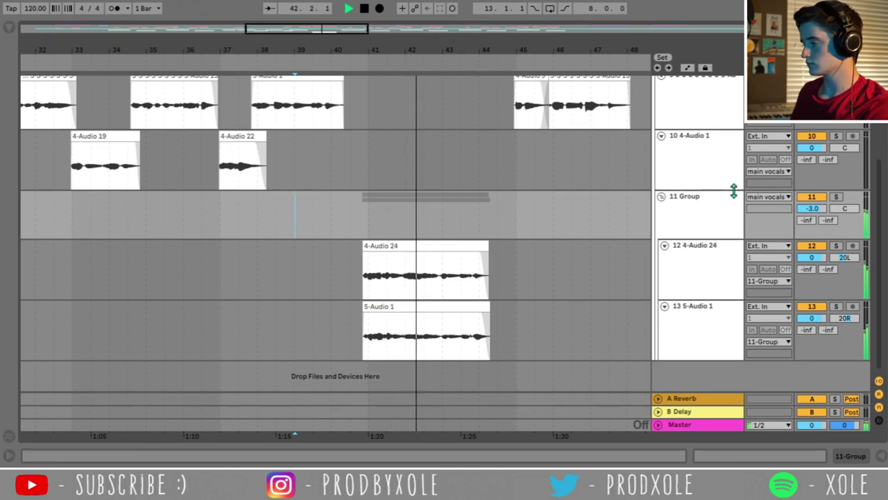
scroll(827, 214, up, 1)
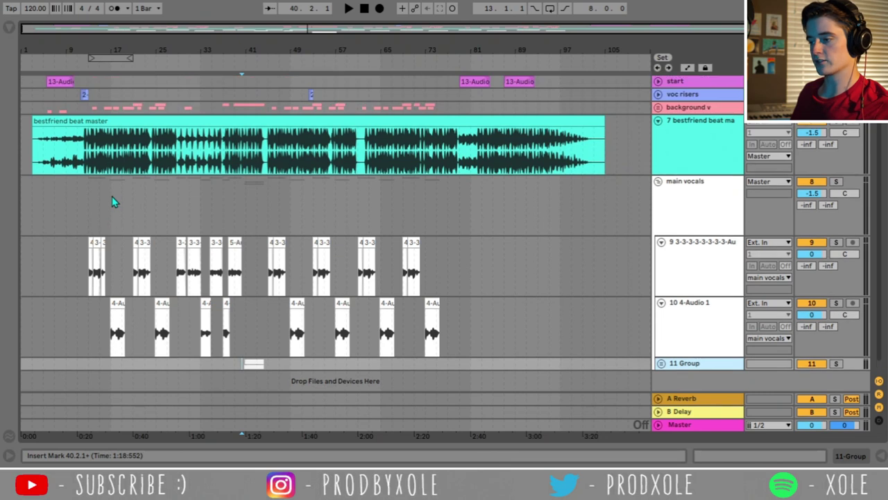
Move the voc risers track directly below the beat track and activate it
drag(701, 96, 680, 193)
click(812, 171)
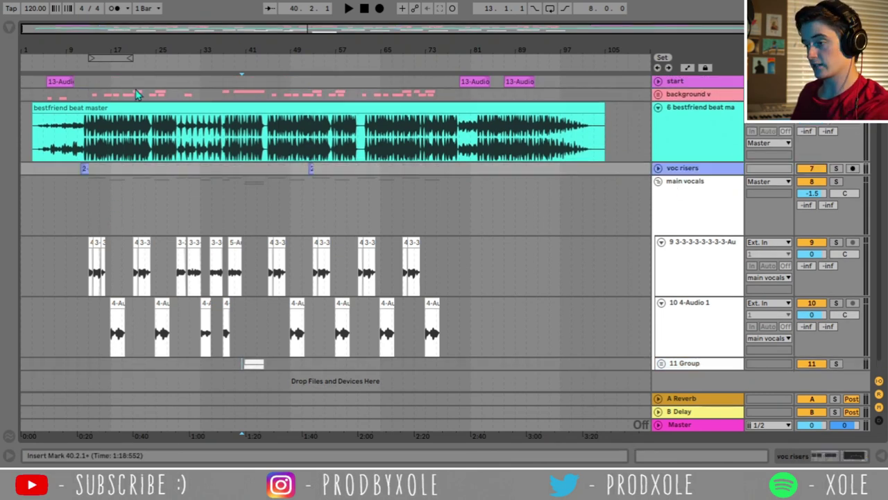
Unfold the voc risers track and play the 2-Audio 1 riser leading into bar 13
drag(70, 47, 87, 109)
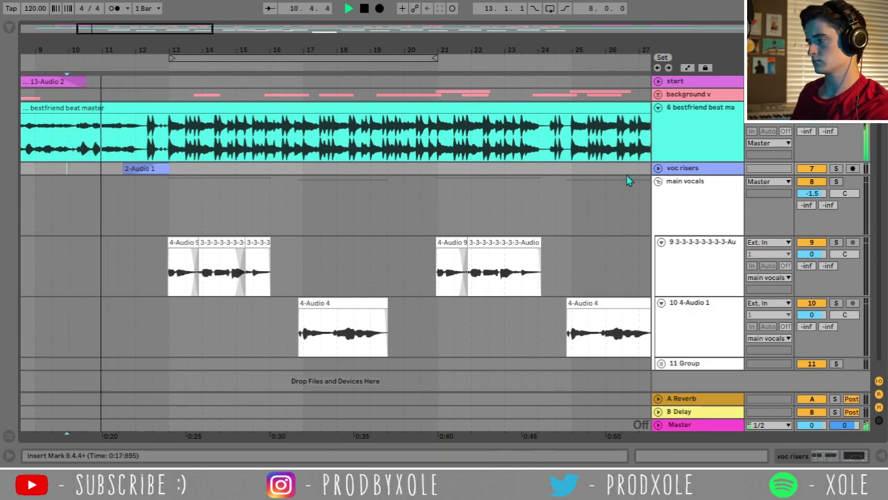
key(Right)
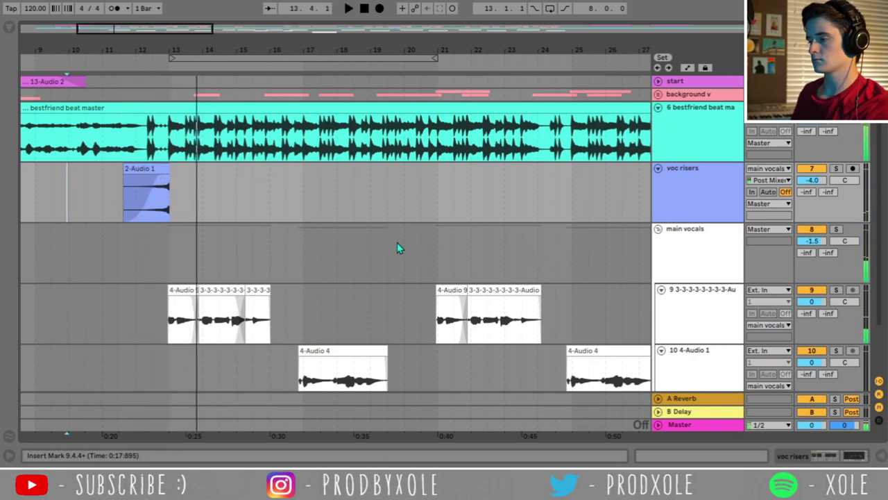
click(102, 197)
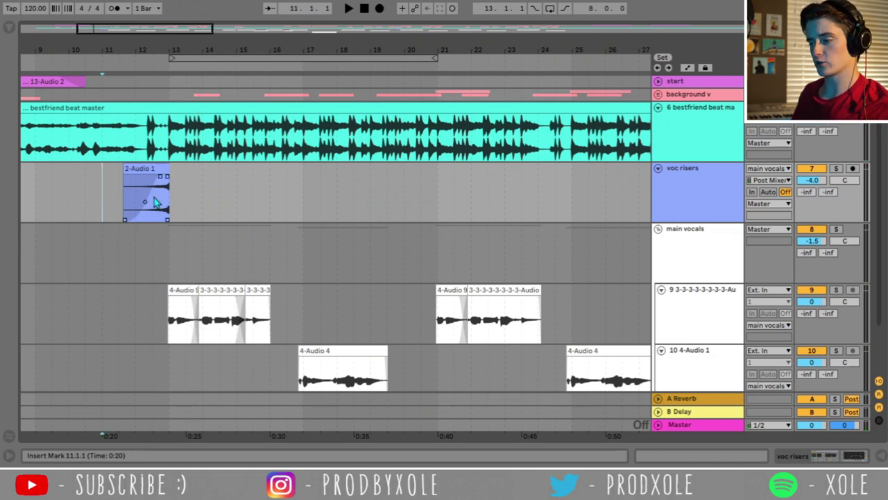
Copy the opening main vocal clips, starting with 4-Audio 9, to the empty area after the beat at bar 107
drag(184, 53, 185, 27)
drag(118, 309, 622, 300)
drag(608, 44, 598, 56)
key(minus)
Delete the copied vocals from 107.1.3 onward and play the remaining start of 4-Audio 9
drag(487, 308, 251, 333)
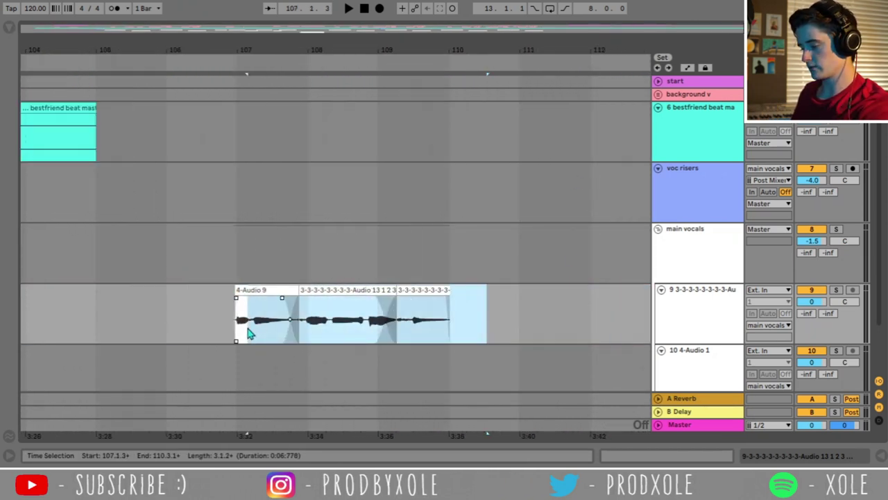
key(Delete)
click(242, 307)
drag(239, 50, 239, 50)
key(space)
key(space)
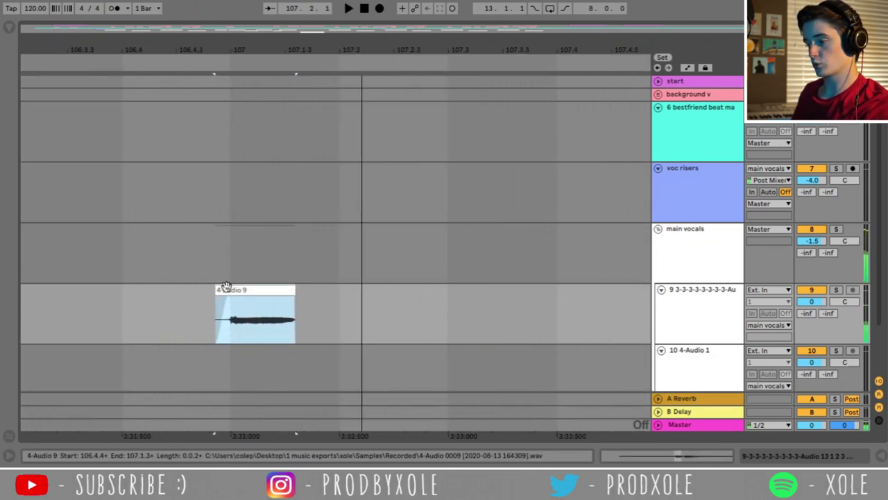
Trim the silent, faded start off the 4-Audio 9 snippet so it begins at bar 107
key(plus)
key(plus)
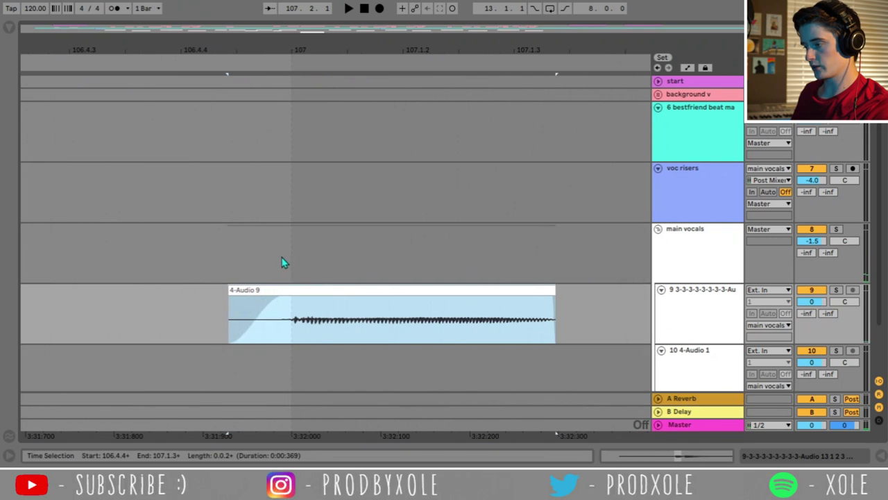
mouse_move(286, 297)
mouse_down()
mouse_move(241, 302)
mouse_move(294, 309)
mouse_up()
key(space)
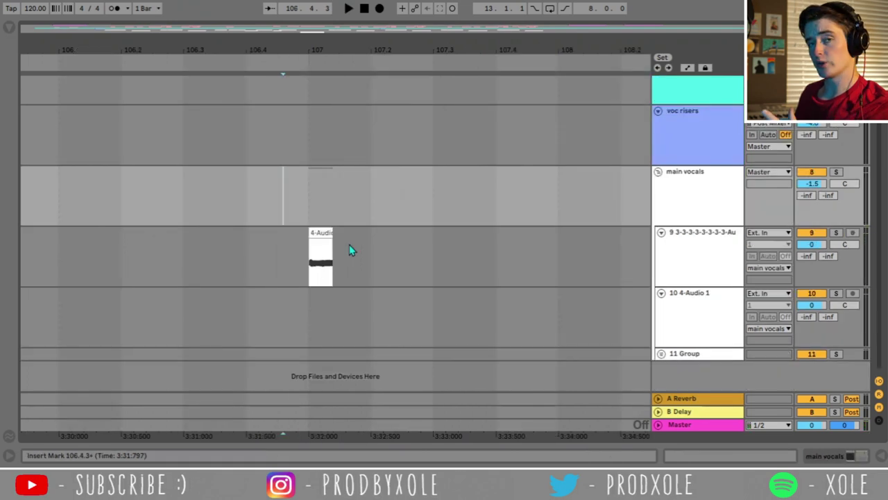
Select the short 4-Audio 9 snippet at bar 107 and play it back
click(327, 231)
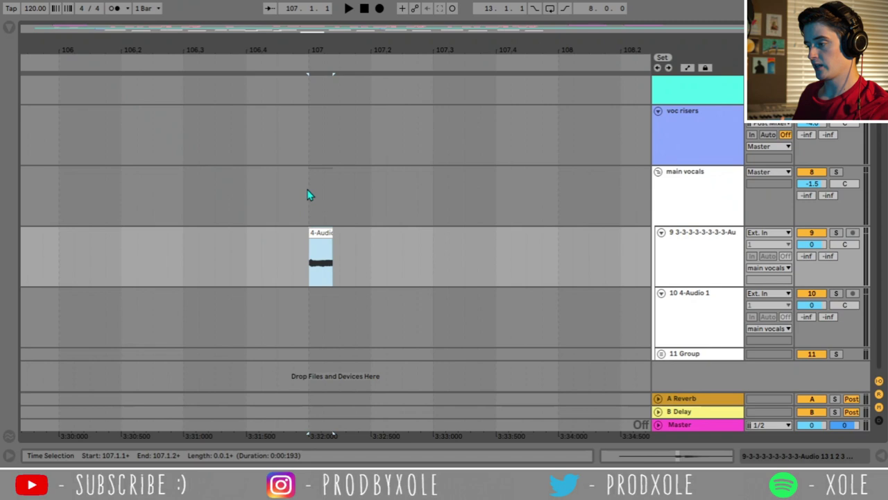
drag(311, 217, 623, 213)
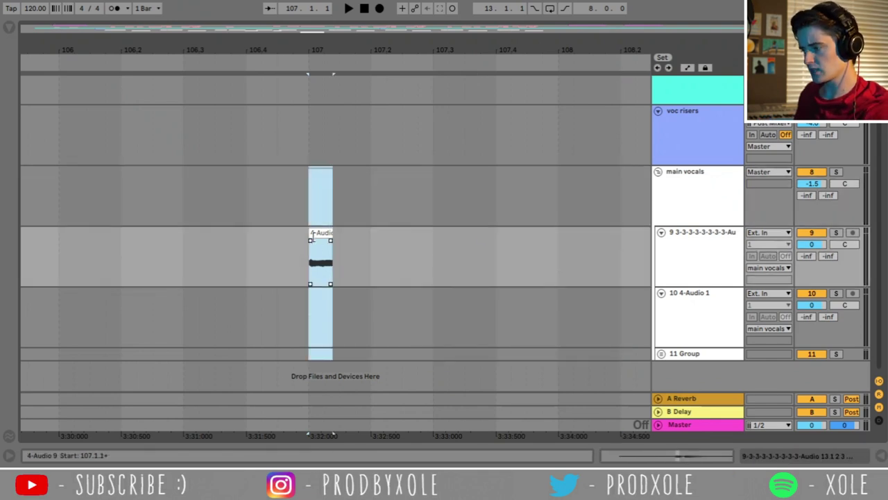
click(313, 235)
key(space)
key(space)
Add the Forest Floor reverb preset to the end of the main vocals device chain, at 100% dry/wet
double_click(743, 195)
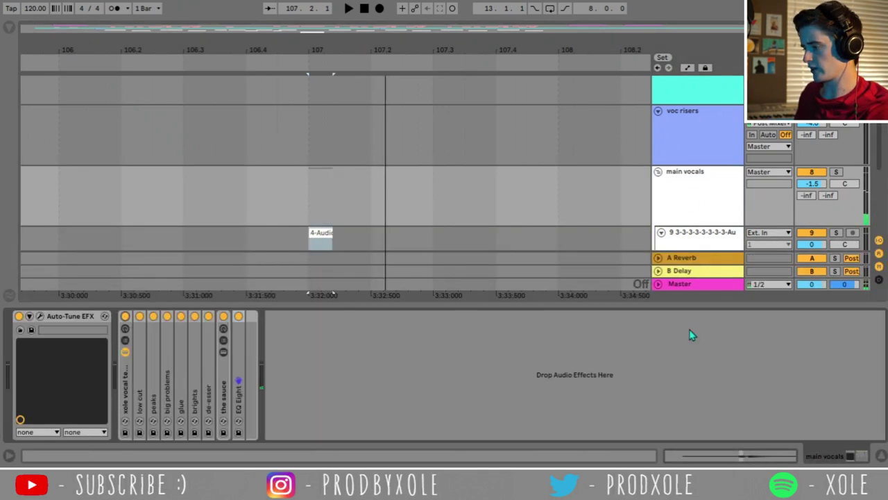
click(7, 28)
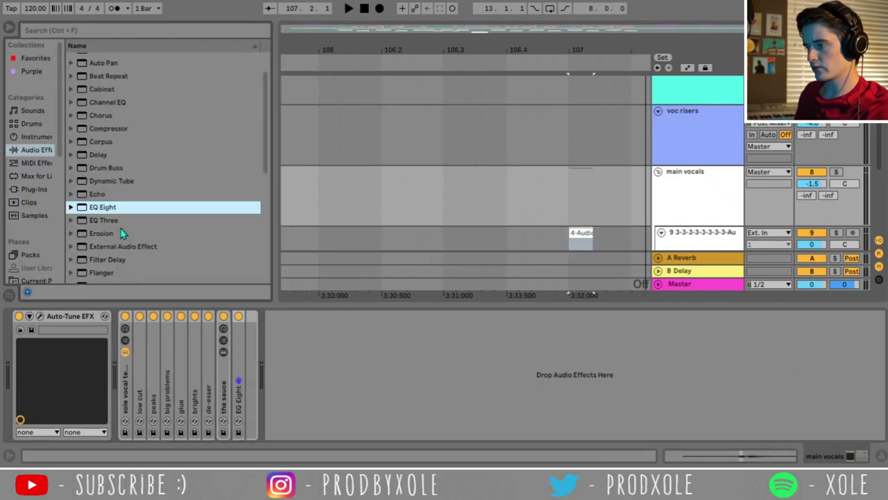
scroll(121, 233, up, 1)
drag(130, 152, 305, 386)
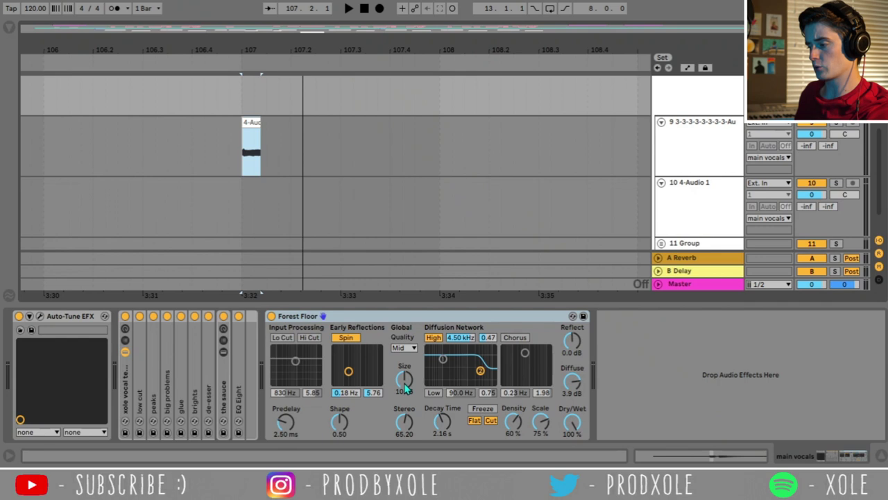
Set Forest Floor's size to 51.82, decay to 4.76 s, predelay to 3.78 ms, and enable both input cuts at 2.77 kHz; hide the device view
drag(406, 388, 406, 368)
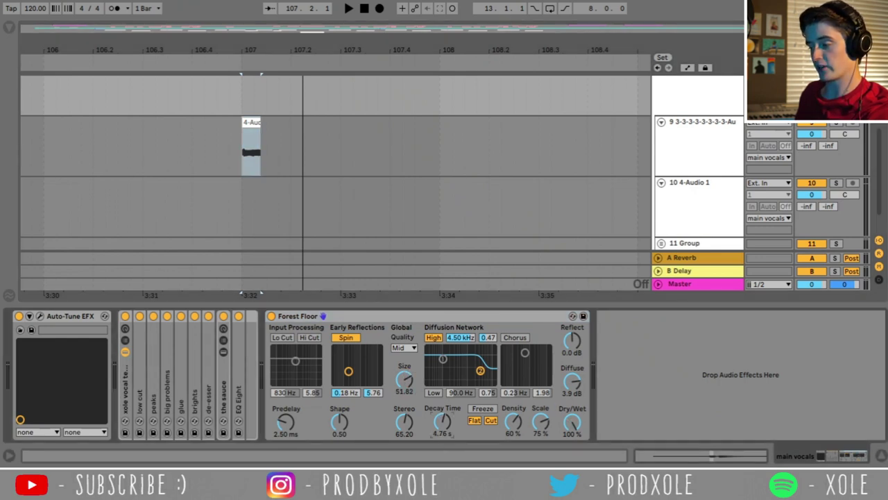
click(266, 179)
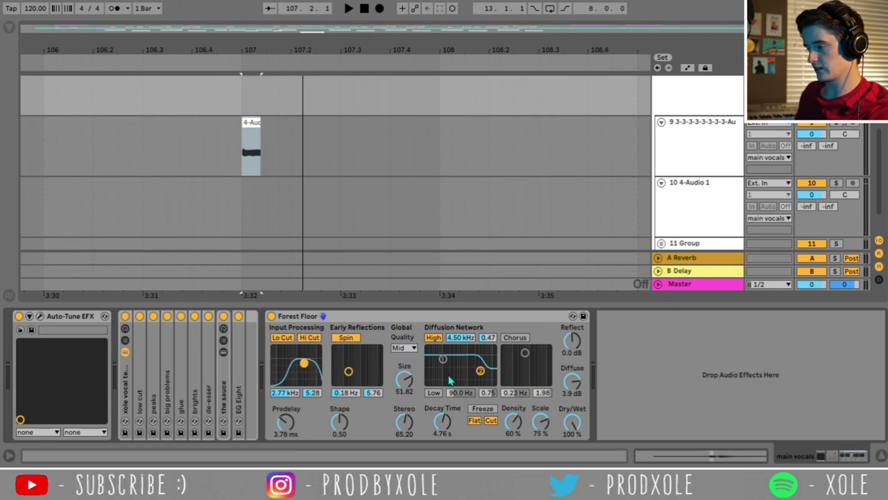
click(880, 455)
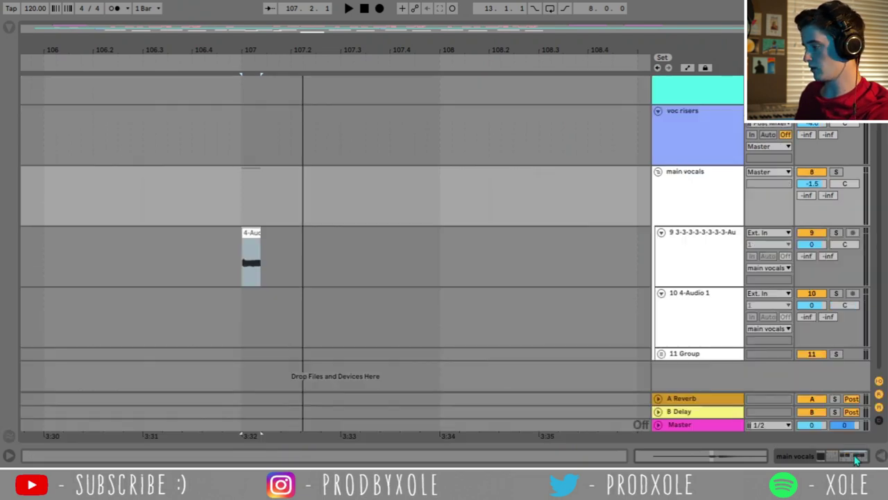
Play the reverb-soaked snippet at bar 107 through its tail
key(space)
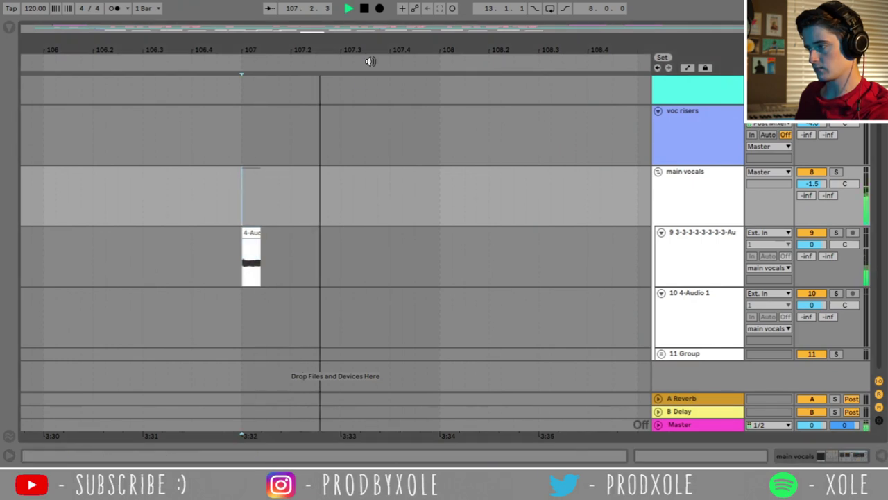
key(minus)
key(minus)
key(minus)
key(space)
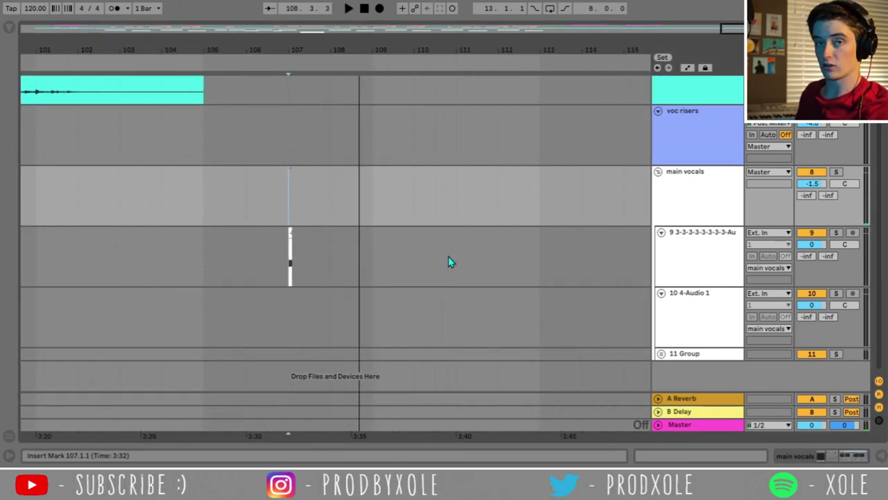
Insert a new audio track below the main vocals group, outside it, and set its input to main vocals
right_click(686, 363)
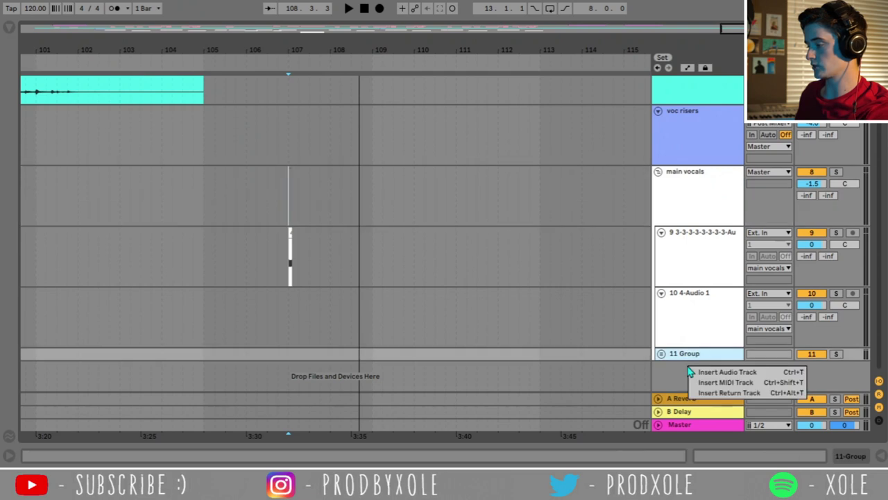
click(699, 374)
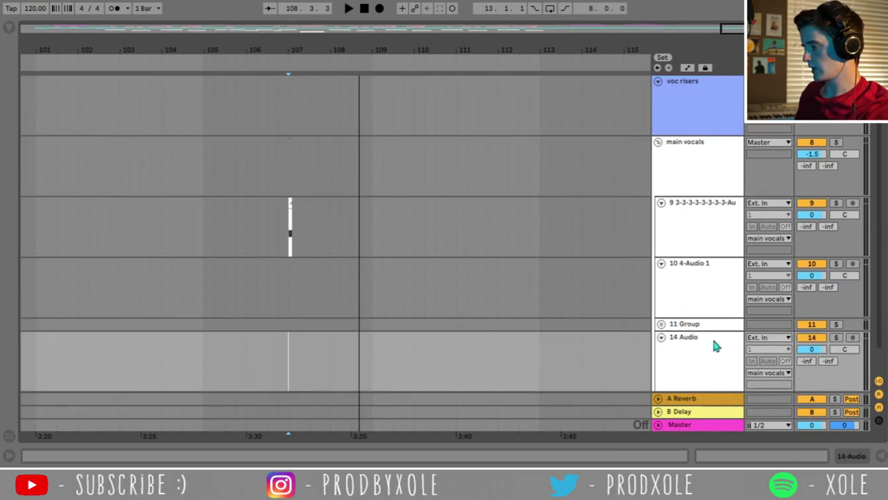
scroll(708, 327, down, 1)
drag(703, 314, 695, 366)
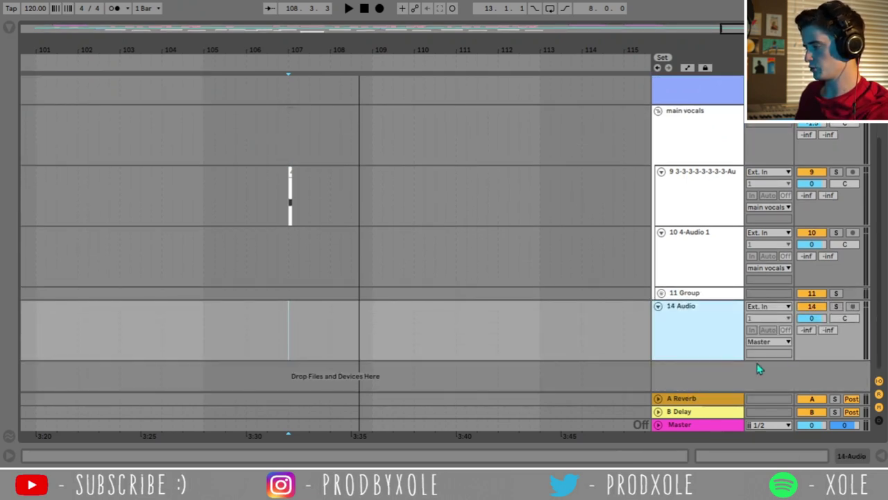
click(757, 311)
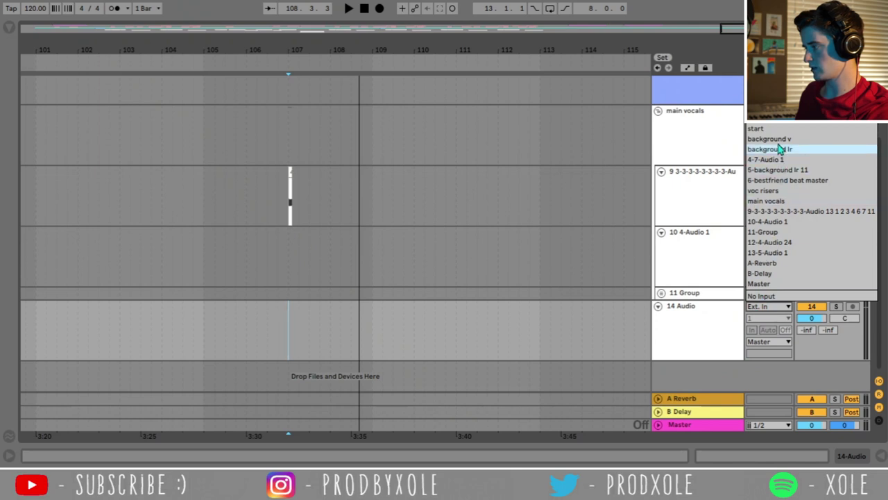
click(777, 201)
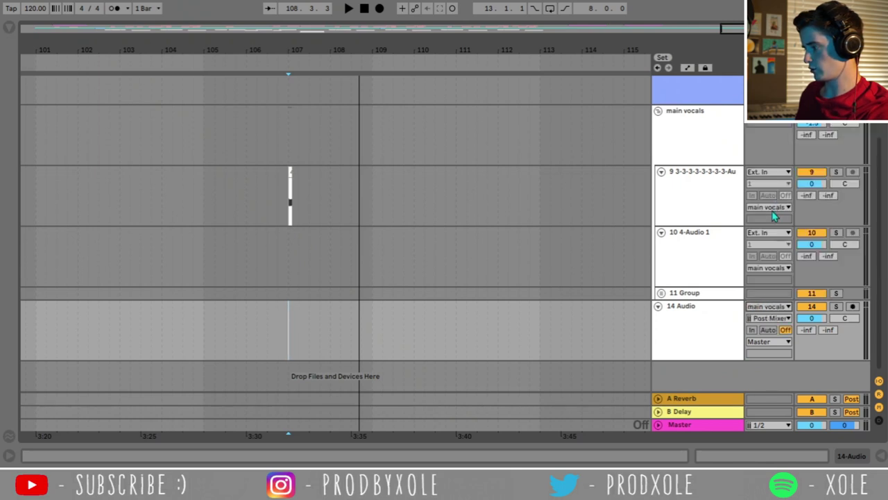
click(692, 333)
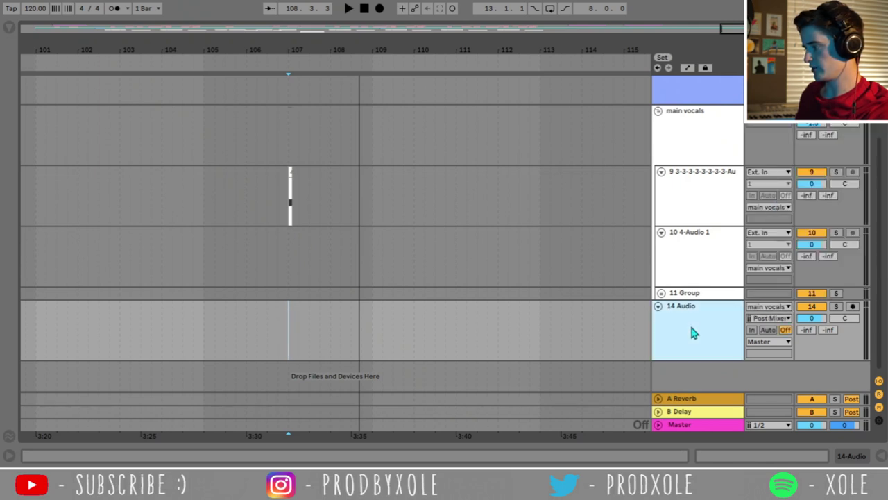
Arm the 14 Audio track and record the main vocals output from just before bar 107 until the reverb tail fades
click(687, 142)
click(853, 306)
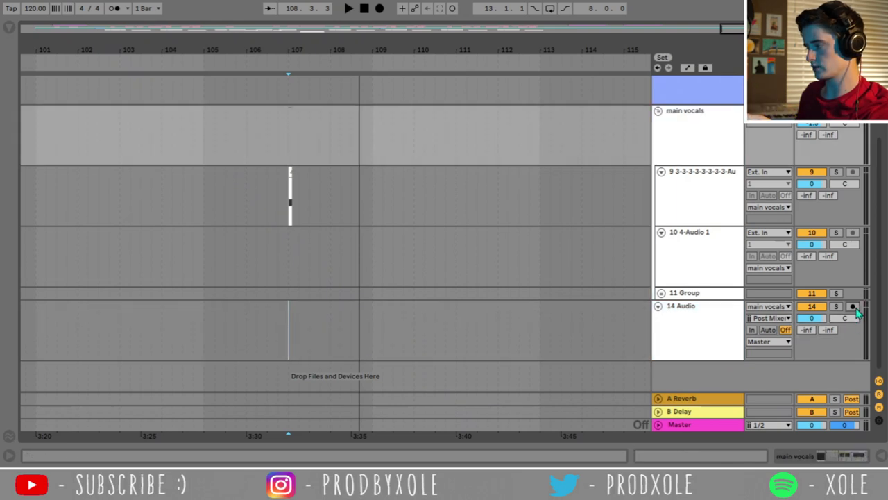
click(281, 331)
click(381, 10)
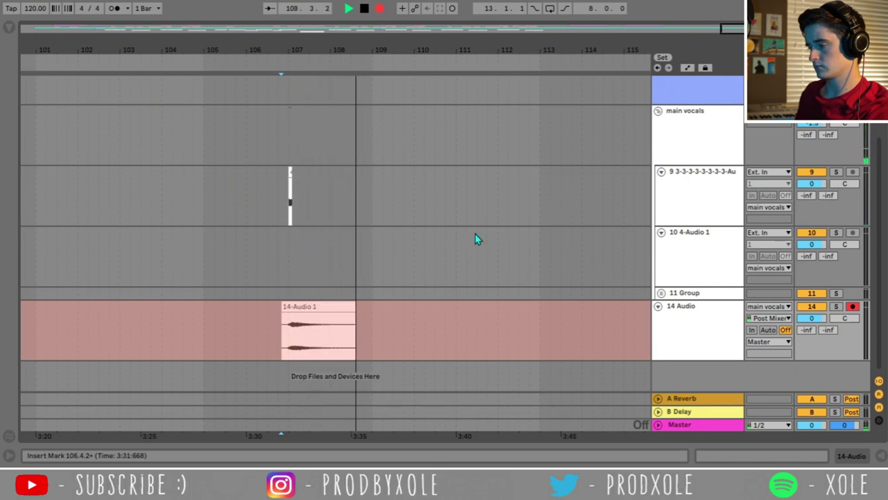
key(space)
Trim the lead-in silence off the recorded 14-Audio 1 clip up to bar 107, solo its track and play it
click(327, 354)
click(836, 308)
click(470, 306)
key(space)
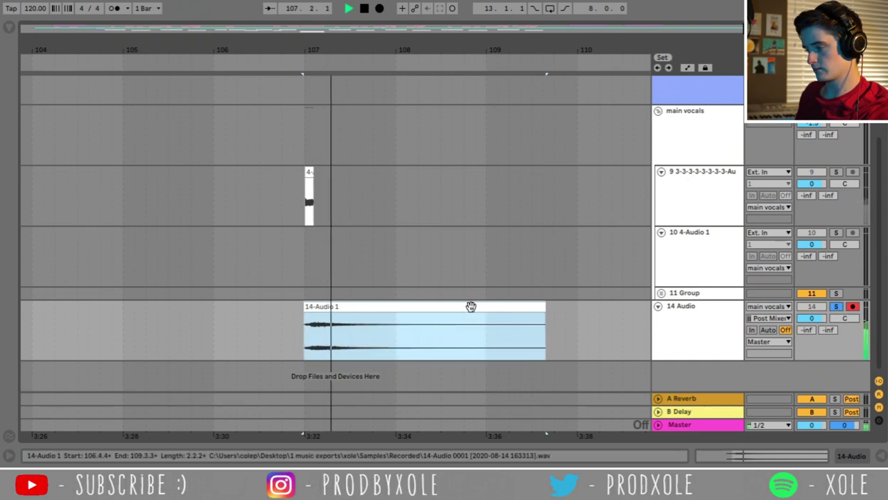
Reverse the 14-Audio 1 sample in its clip view and play the result in the arrangement
double_click(471, 306)
key(space)
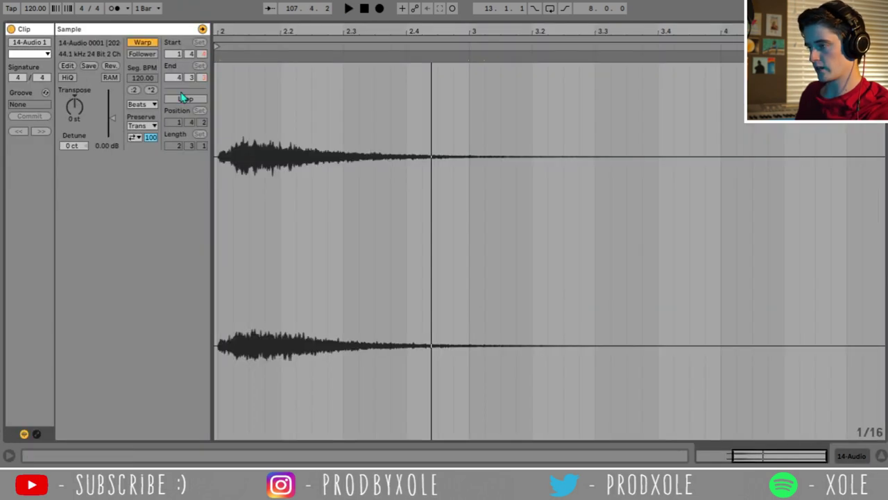
click(111, 66)
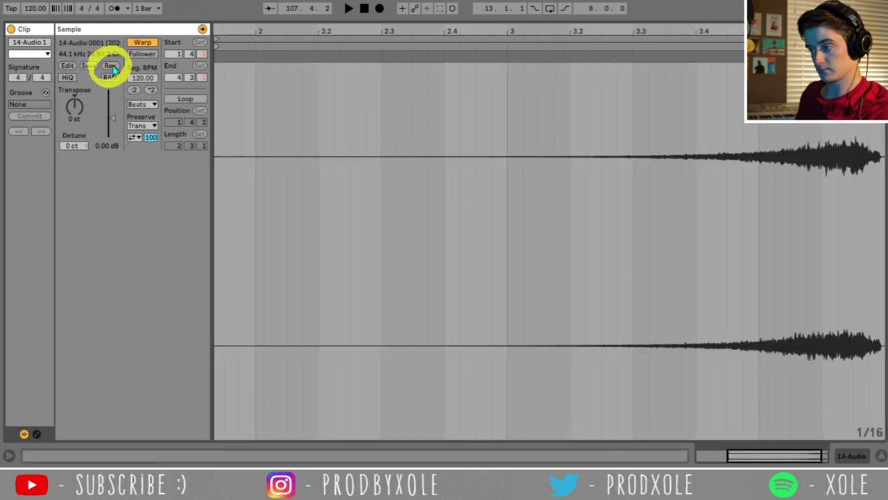
click(881, 456)
key(space)
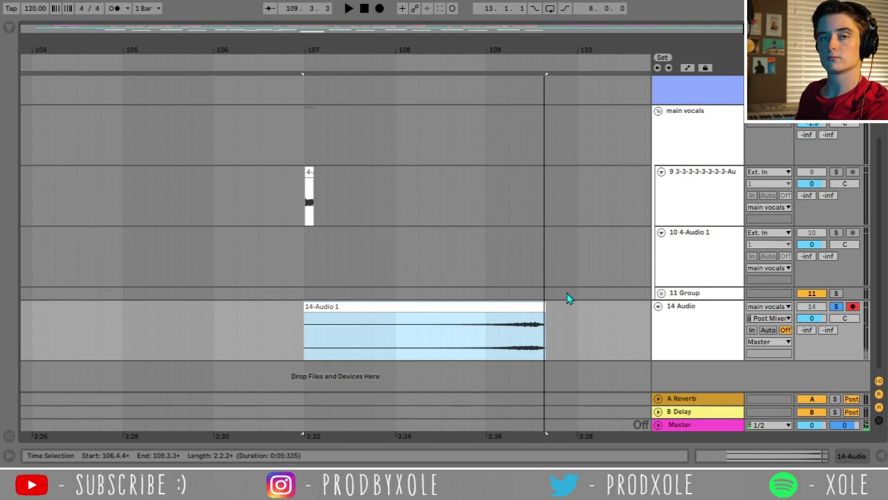
Move the reversed 14-Audio 1 clip back to the first vocals around bar 13, with its start trimmed and faded in
key(minus)
key(minus)
key(minus)
key(minus)
drag(633, 307, 85, 307)
Line up the riser's peak with the first vocal at bar 13 and adjust the short fade-out at the clip's end
key(plus)
key(plus)
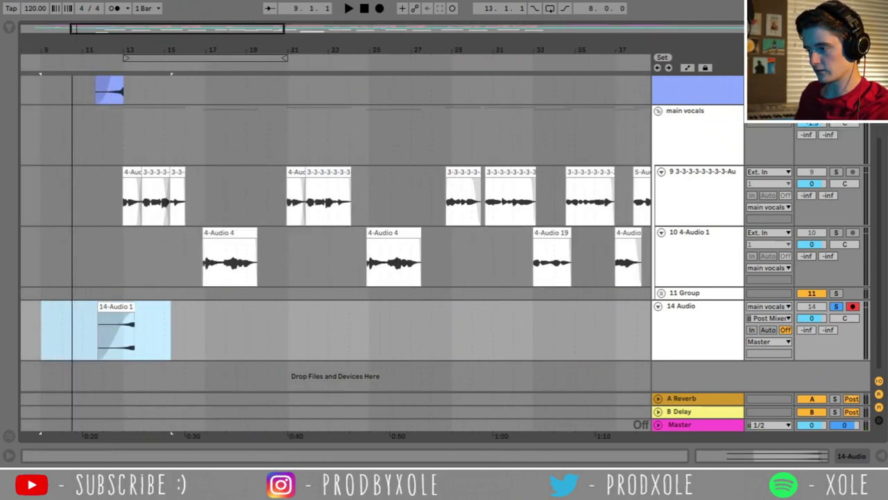
key(plus)
key(plus)
key(plus)
key(plus)
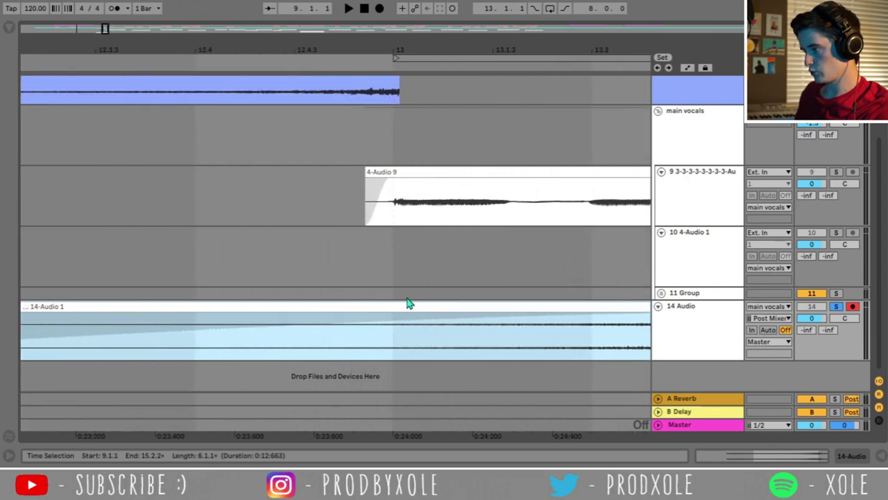
drag(389, 311, 48, 332)
drag(363, 307, 314, 312)
click(333, 311)
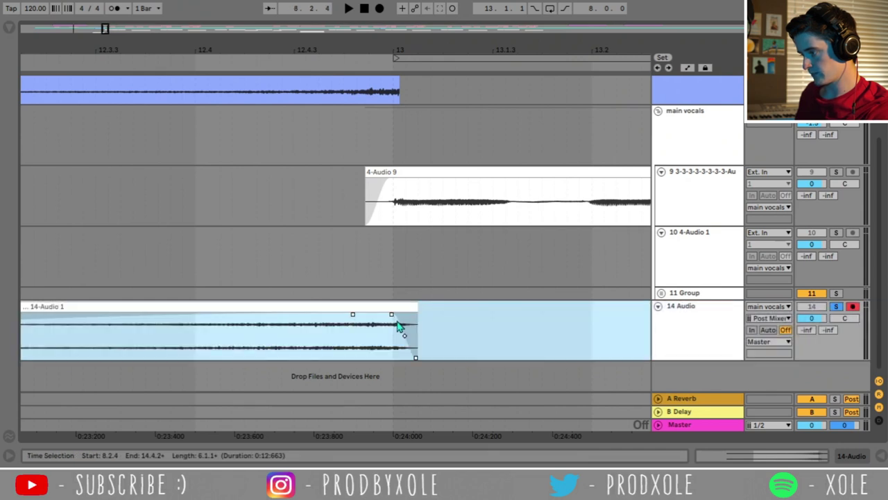
drag(393, 315, 397, 316)
Collapse the voc risers track and play the new riser into the vocals with 14 Audio unsoloed at -3.0 dB
scroll(422, 78, down, 10)
scroll(250, 173, up, 2)
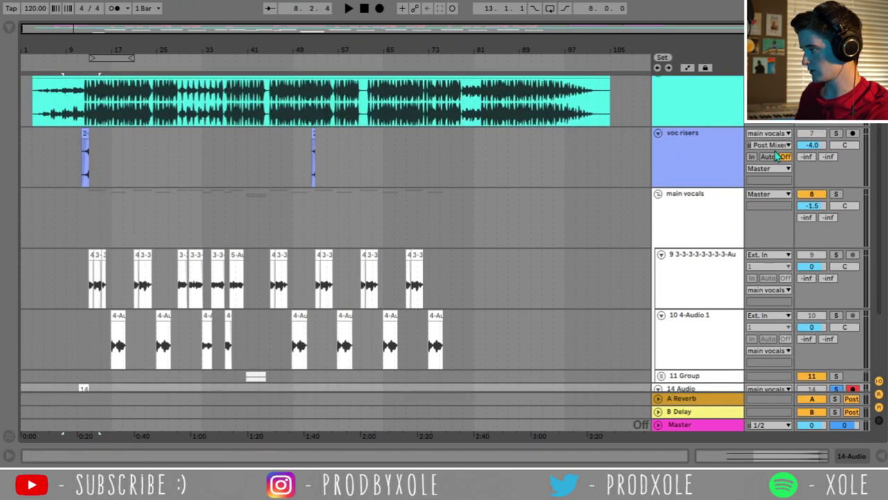
click(658, 134)
click(73, 158)
scroll(78, 53, up, 8)
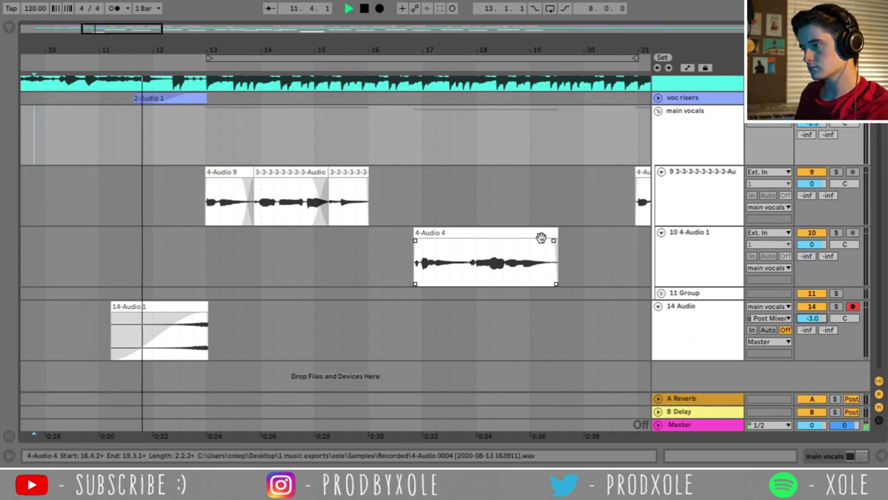
scroll(542, 239, up, 1)
scroll(543, 240, down, 2)
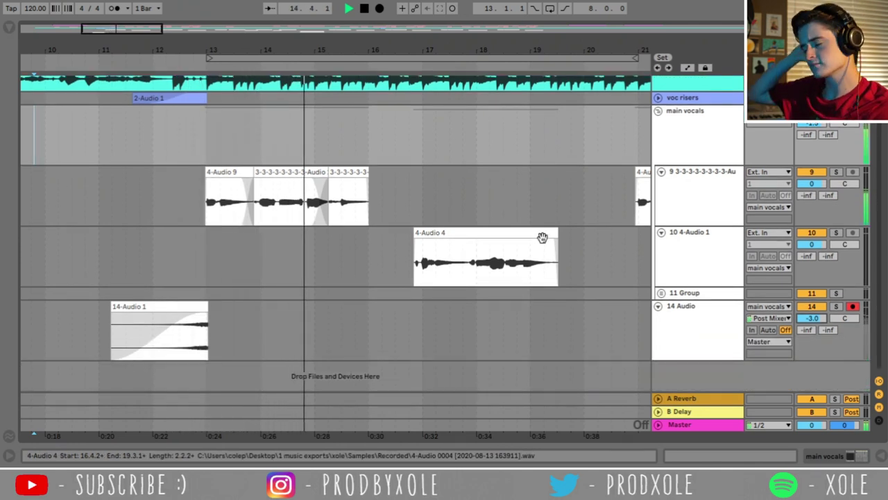
Stop playback and delete the 14 Audio track holding the demonstration riser
key(space)
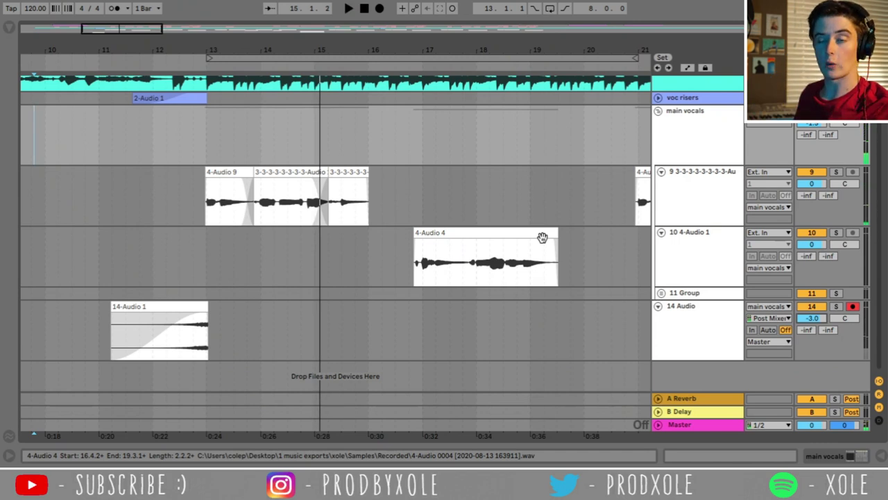
click(710, 335)
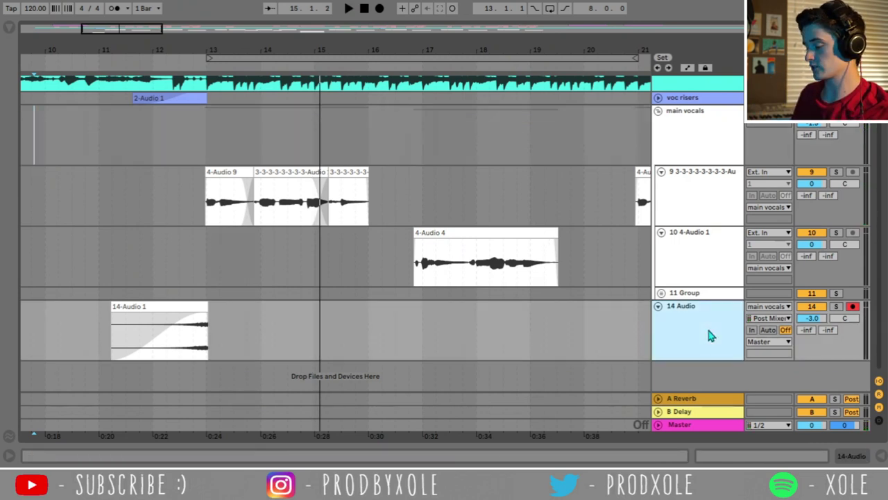
key(Delete)
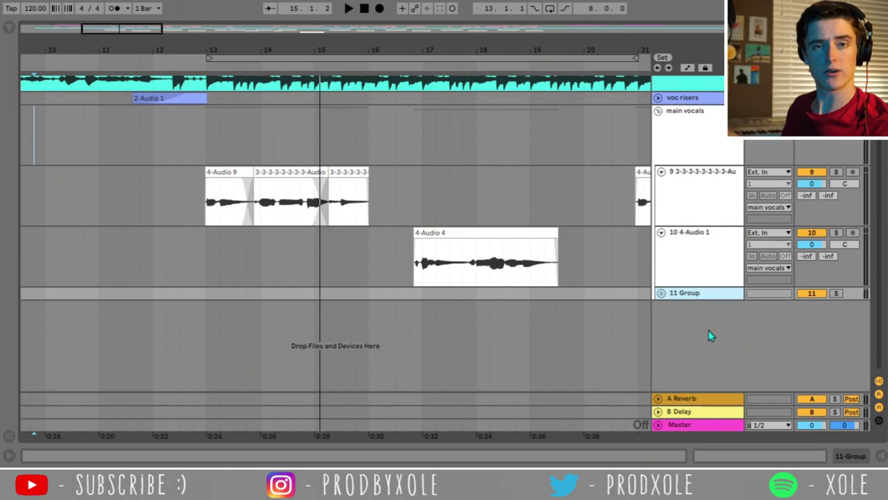